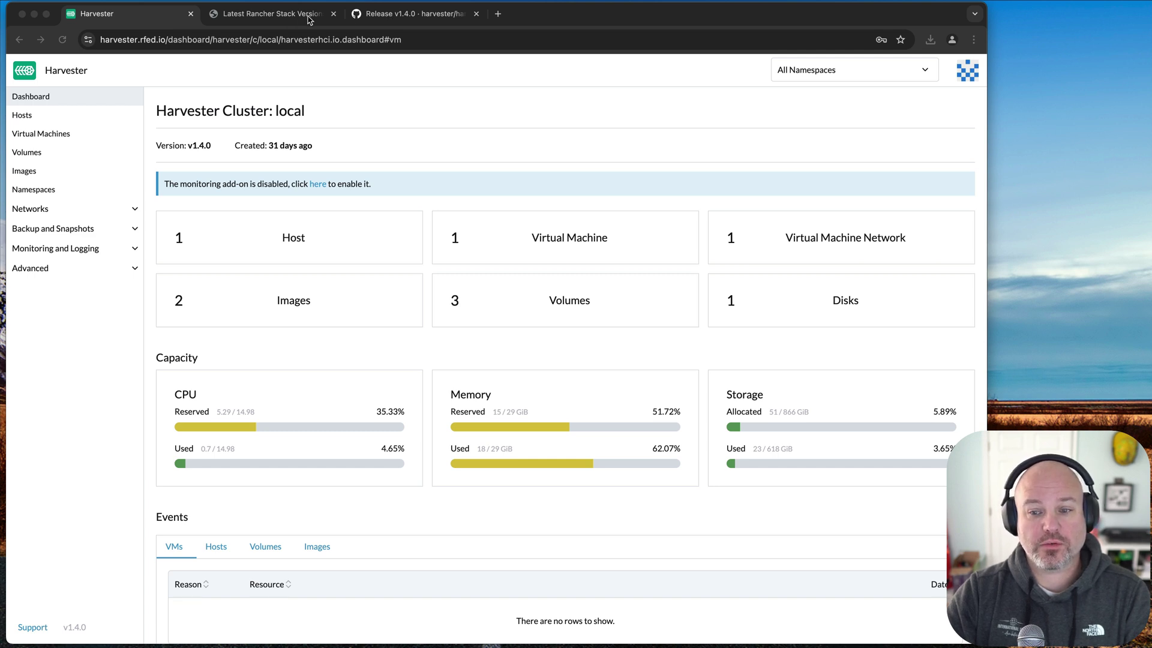
- Check the latest Rancher stack versions, then open the Harvester v1.4.0 release notes on GitHub
{"action": "left_click", "coordinate": [309, 17]}
{"action": "left_click", "coordinate": [129, 40]}
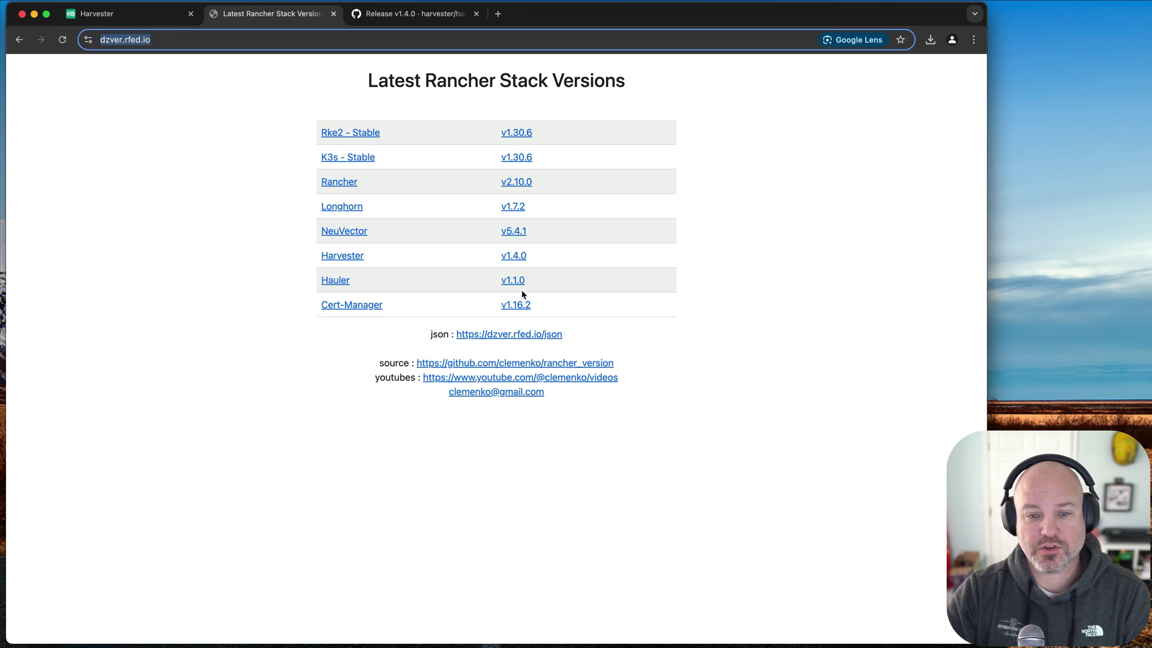
{"action": "left_click", "coordinate": [513, 259]}
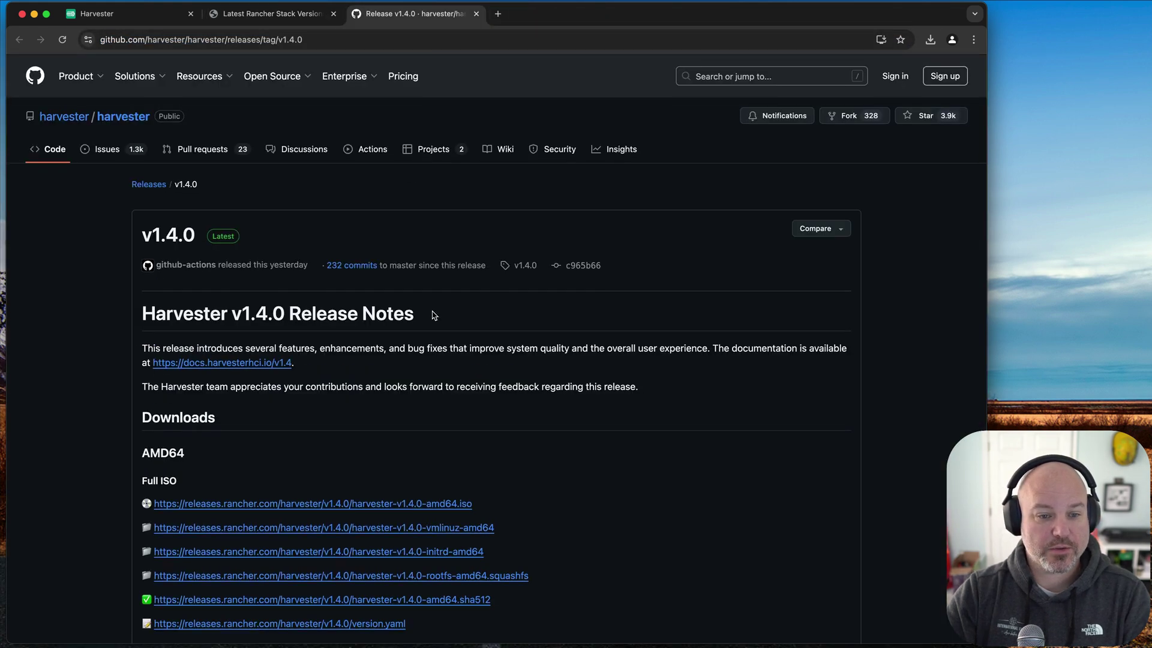
{"action": "scroll", "coordinate": [435, 315], "scroll_direction": "down", "scroll_amount": 5}
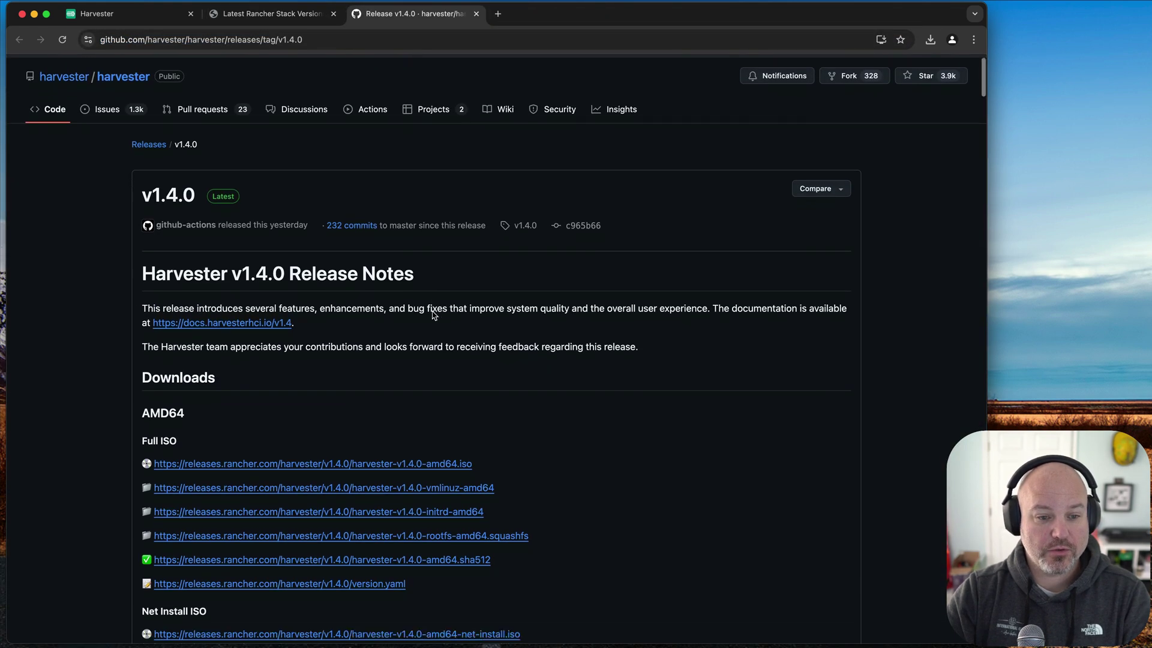
{"action": "scroll", "coordinate": [378, 388], "scroll_direction": "down", "scroll_amount": 2}
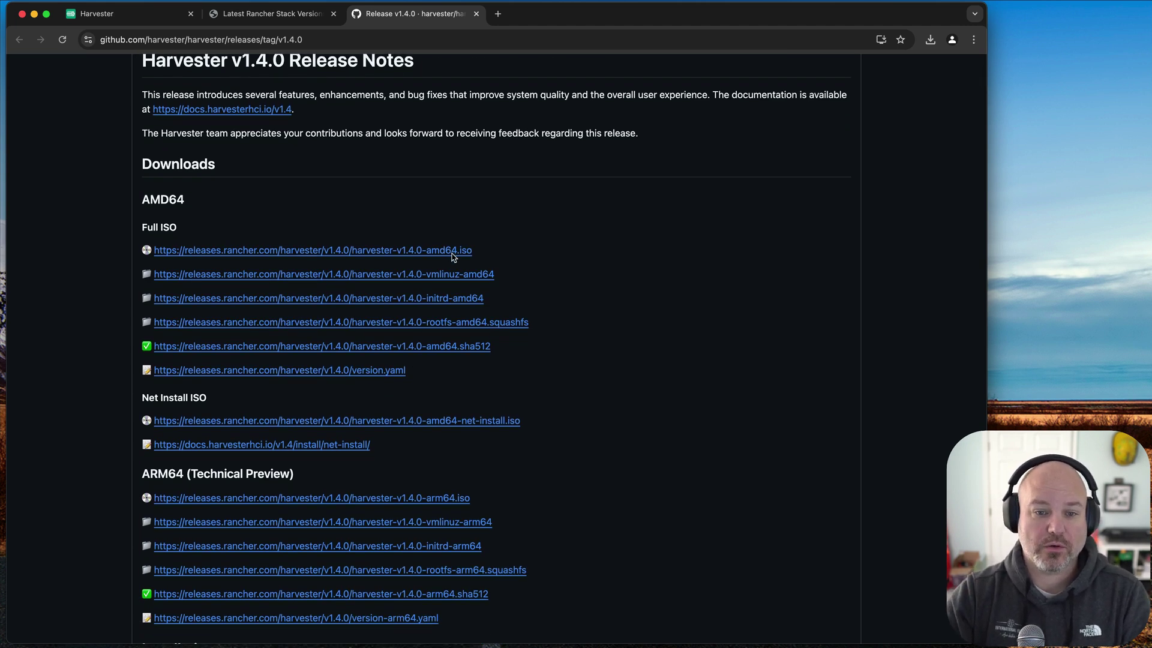
{"action": "scroll", "coordinate": [636, 463], "scroll_direction": "down", "scroll_amount": 7}
{"action": "scroll", "coordinate": [637, 463], "scroll_direction": "down", "scroll_amount": 8}
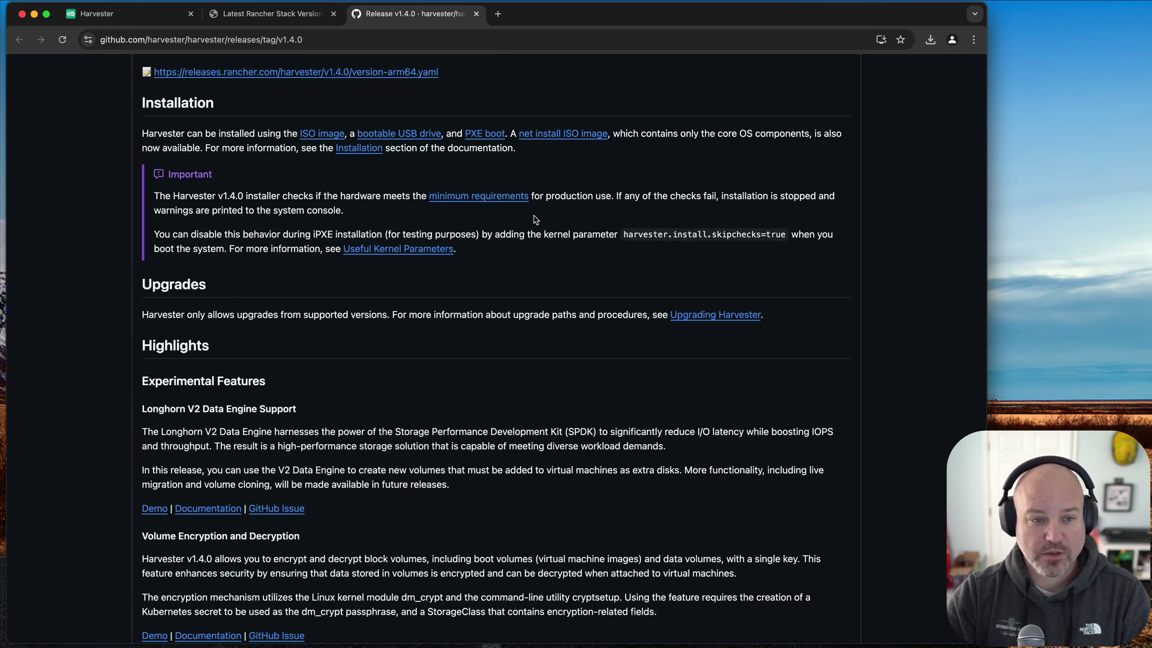
{"action": "scroll", "coordinate": [440, 387], "scroll_direction": "down", "scroll_amount": 2}
{"action": "scroll", "coordinate": [440, 387], "scroll_direction": "down", "scroll_amount": 4}
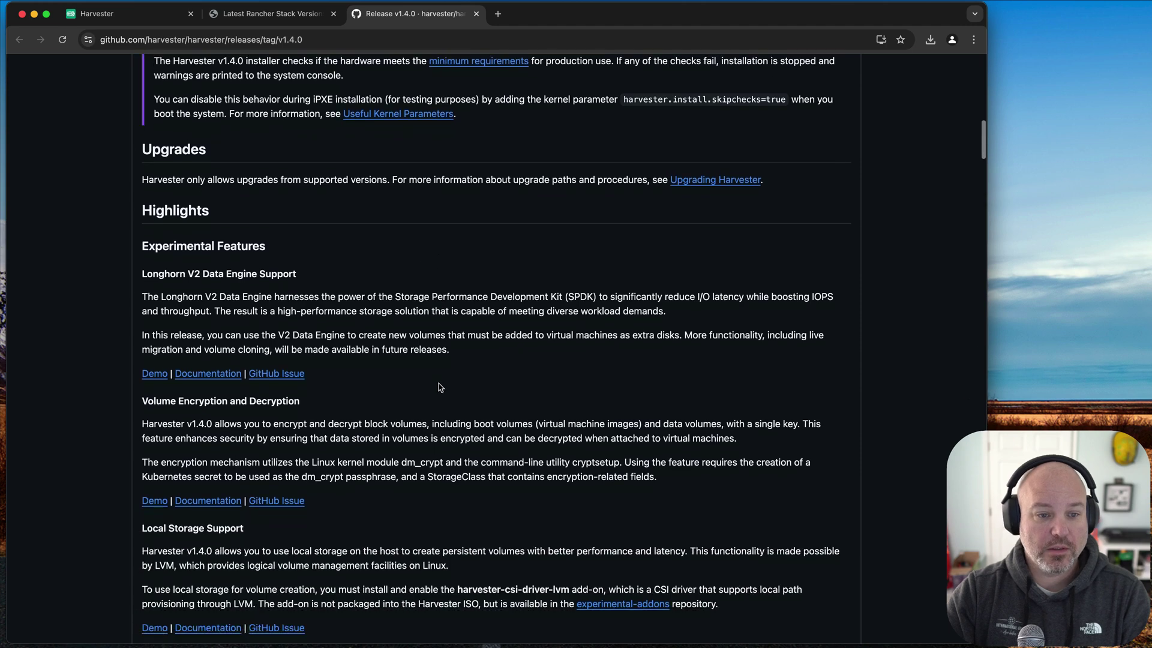
{"action": "left_click_drag", "start_coordinate": [158, 263], "coordinate": [289, 263]}
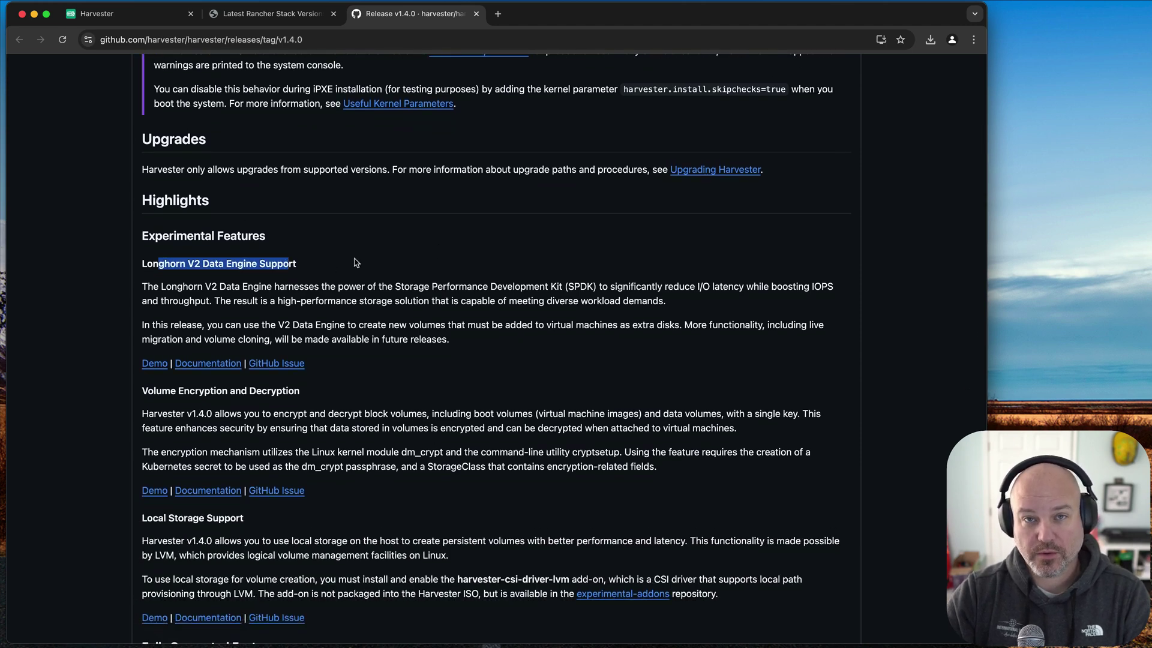
{"action": "left_click", "coordinate": [205, 263]}
{"action": "scroll", "coordinate": [192, 264], "scroll_direction": "up", "scroll_amount": 1}
{"action": "left_click_drag", "start_coordinate": [187, 264], "coordinate": [265, 265]}
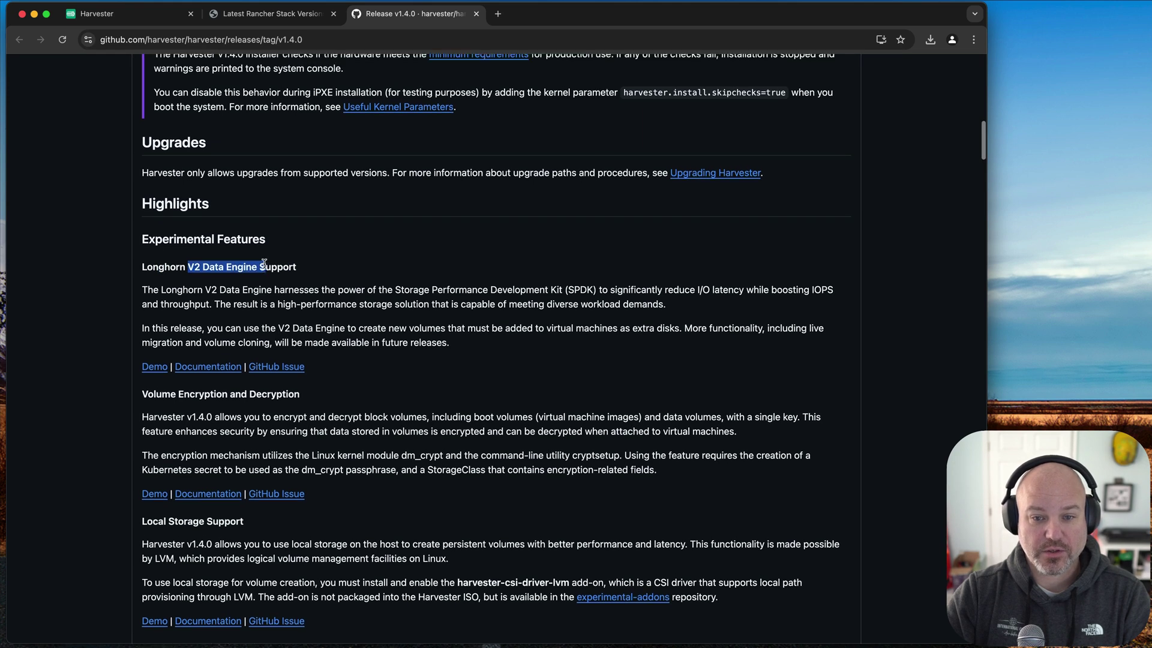
{"action": "scroll", "coordinate": [318, 283], "scroll_direction": "down", "scroll_amount": 2}
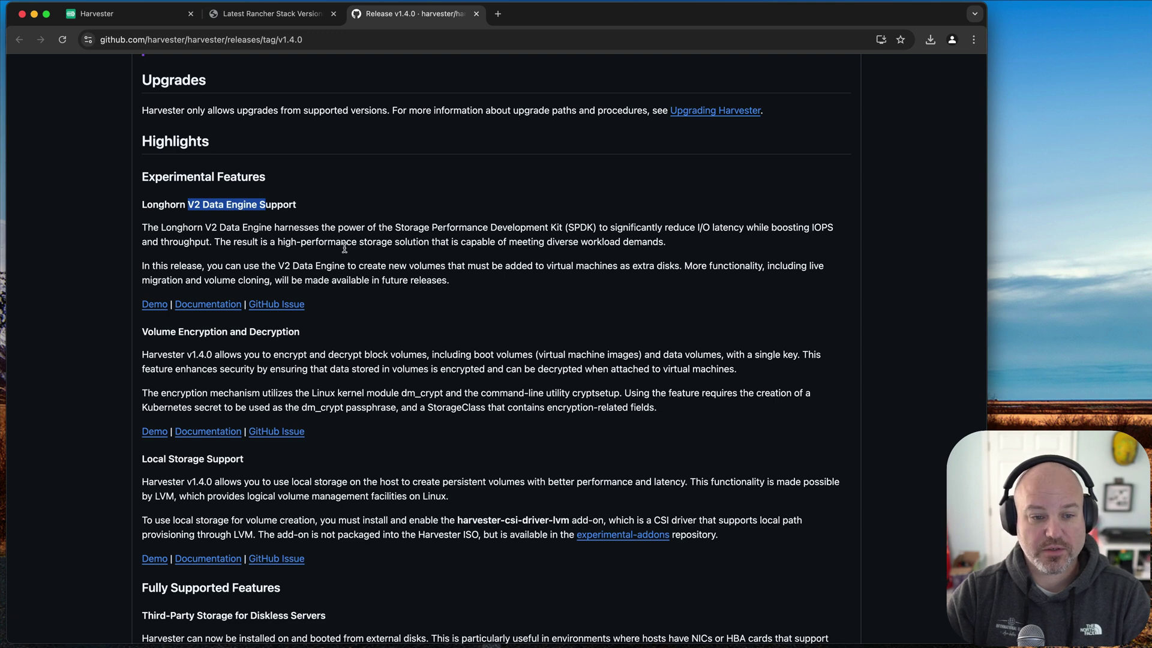
{"action": "scroll", "coordinate": [375, 327], "scroll_direction": "down", "scroll_amount": 3}
{"action": "left_click_drag", "start_coordinate": [141, 277], "coordinate": [342, 332]}
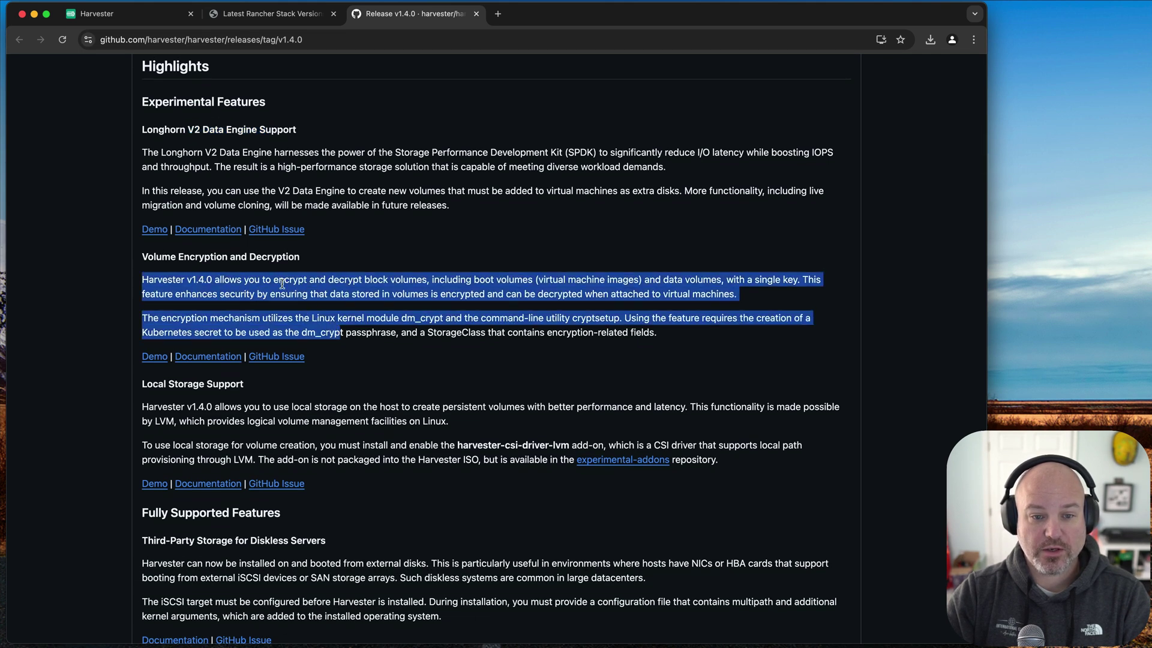
{"action": "left_click", "coordinate": [270, 284]}
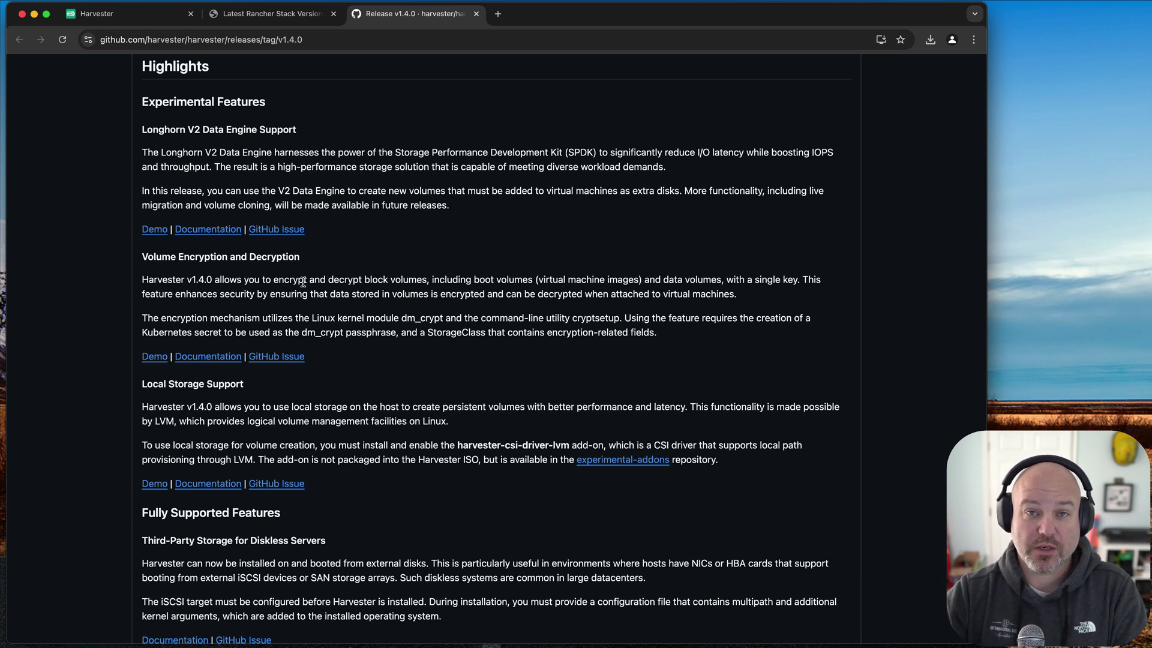
{"action": "scroll", "coordinate": [342, 283], "scroll_direction": "down", "scroll_amount": 3}
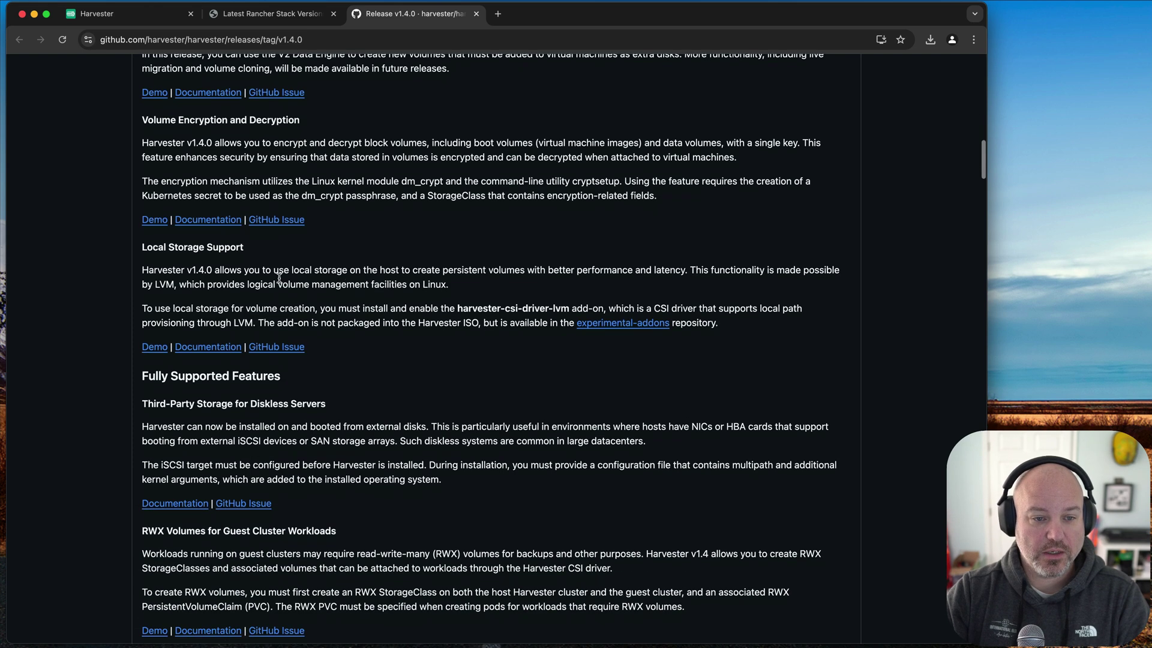
{"action": "left_click_drag", "start_coordinate": [216, 270], "coordinate": [318, 303]}
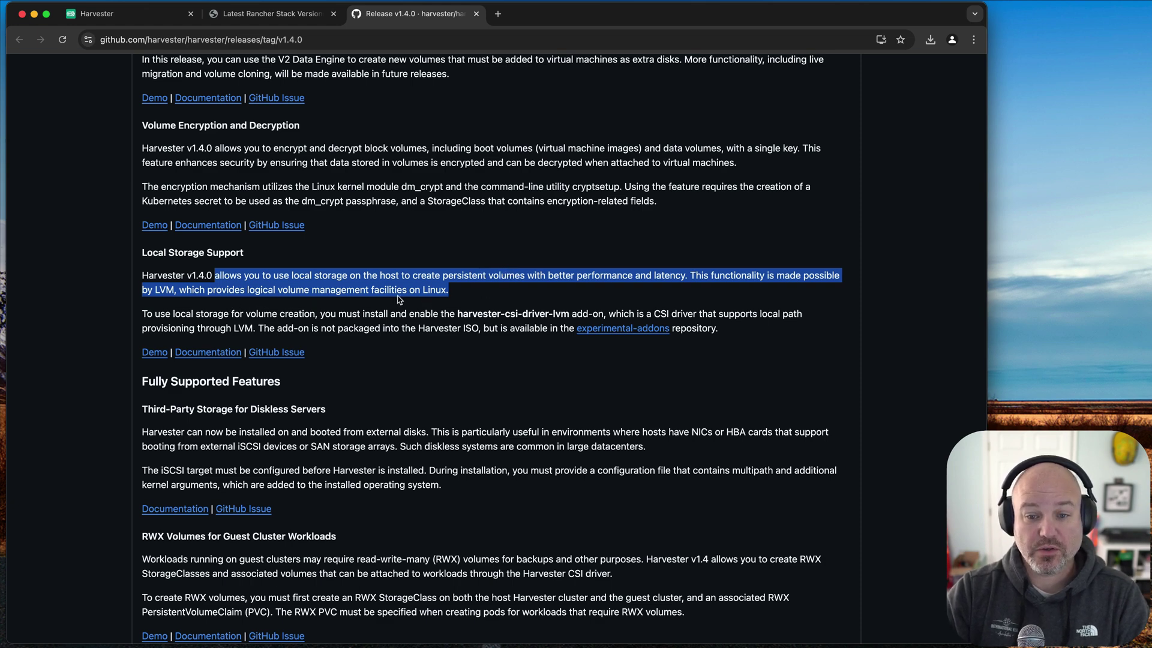
{"action": "scroll", "coordinate": [404, 305], "scroll_direction": "down", "scroll_amount": 5}
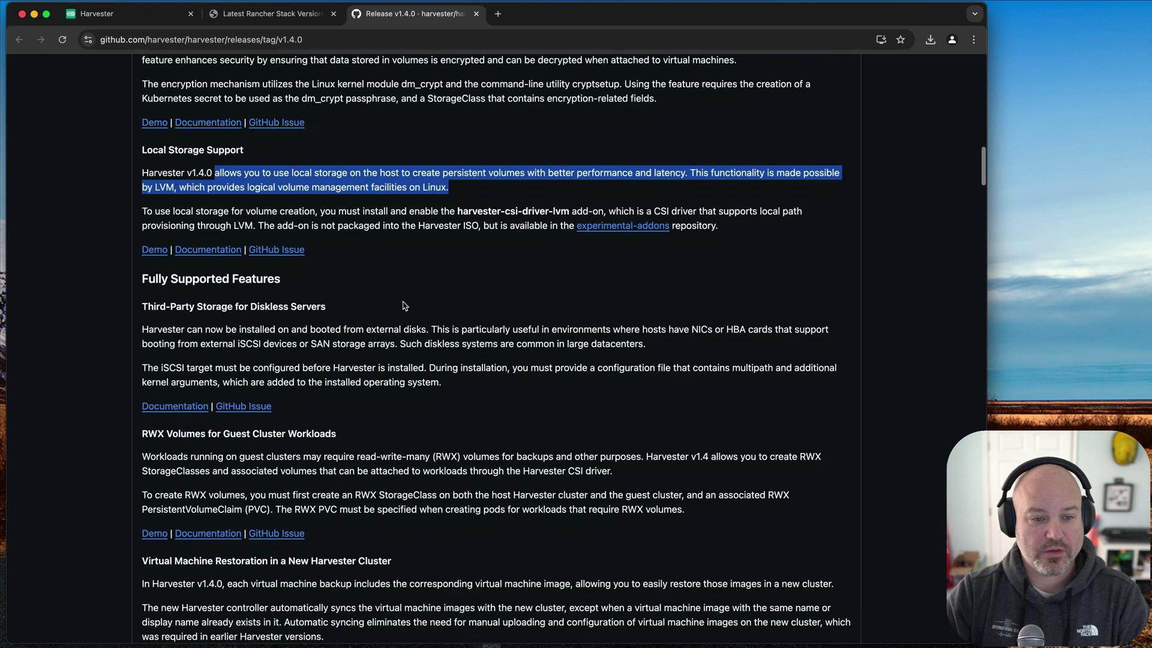
{"action": "left_click_drag", "start_coordinate": [166, 262], "coordinate": [334, 262]}
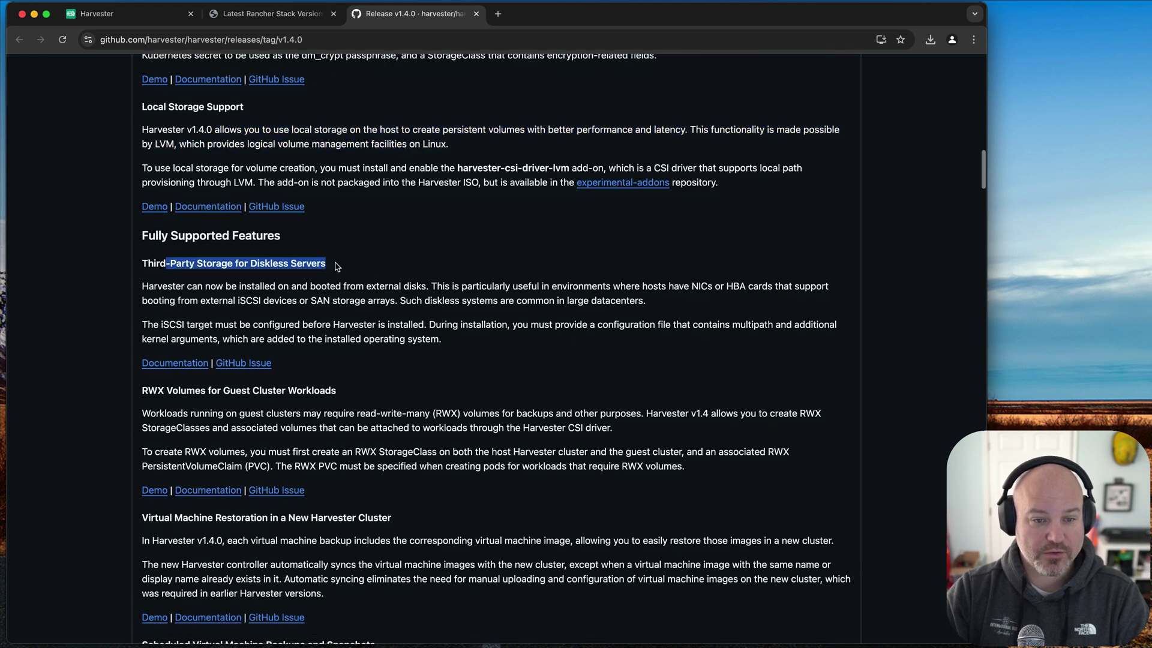
{"action": "scroll", "coordinate": [402, 281], "scroll_direction": "down", "scroll_amount": 5}
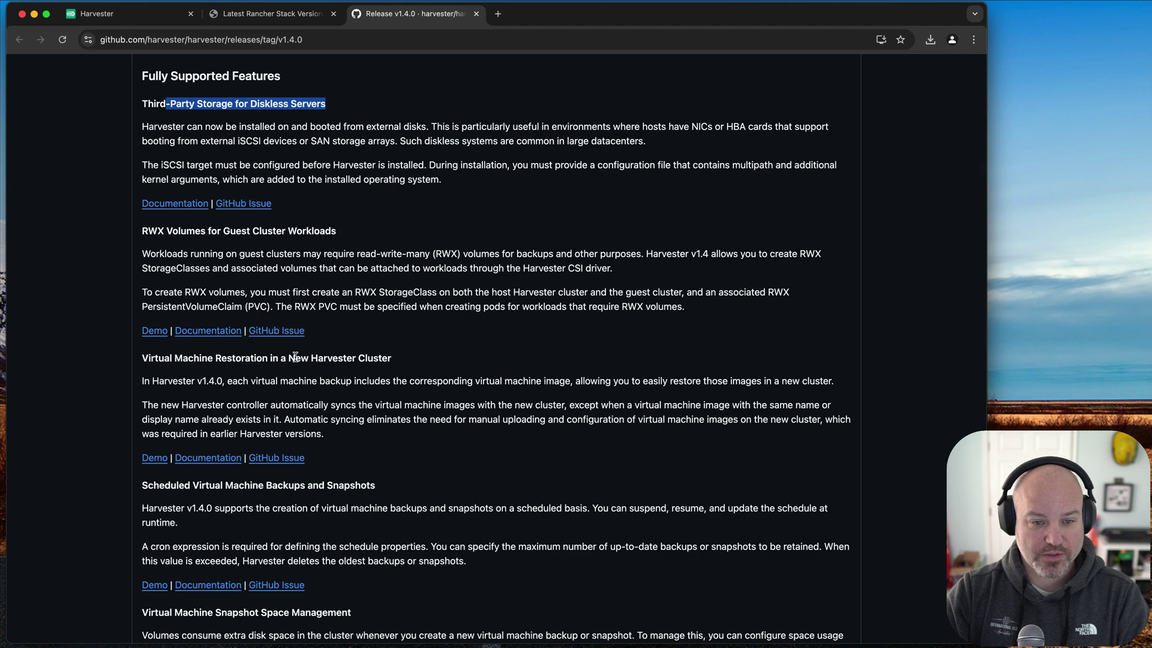
{"action": "left_click_drag", "start_coordinate": [295, 358], "coordinate": [393, 360]}
{"action": "scroll", "coordinate": [414, 360], "scroll_direction": "down", "scroll_amount": 5}
{"action": "scroll", "coordinate": [414, 360], "scroll_direction": "down", "scroll_amount": 7}
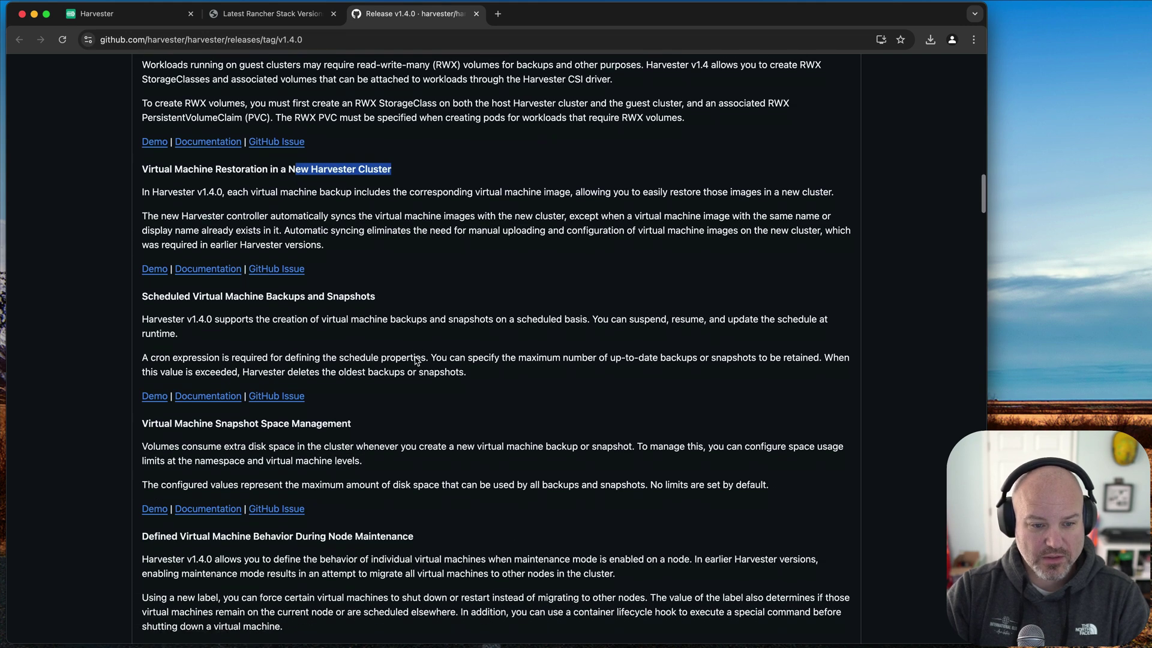
{"action": "scroll", "coordinate": [416, 360], "scroll_direction": "down", "scroll_amount": 5}
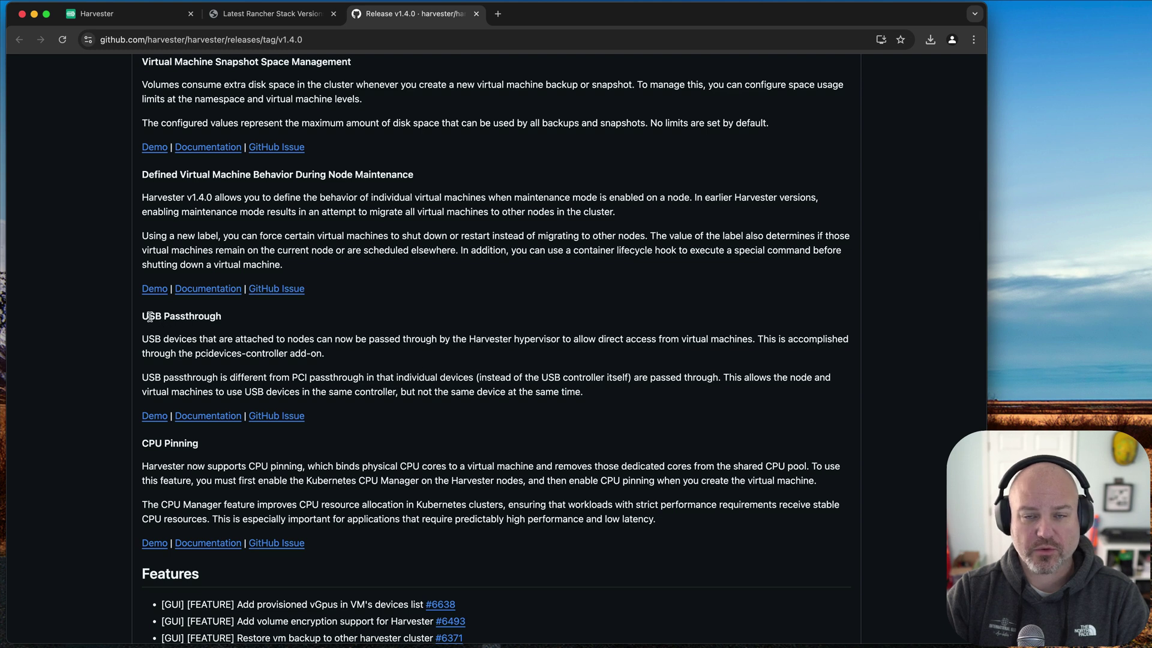
{"action": "left_click_drag", "start_coordinate": [142, 317], "coordinate": [258, 324]}
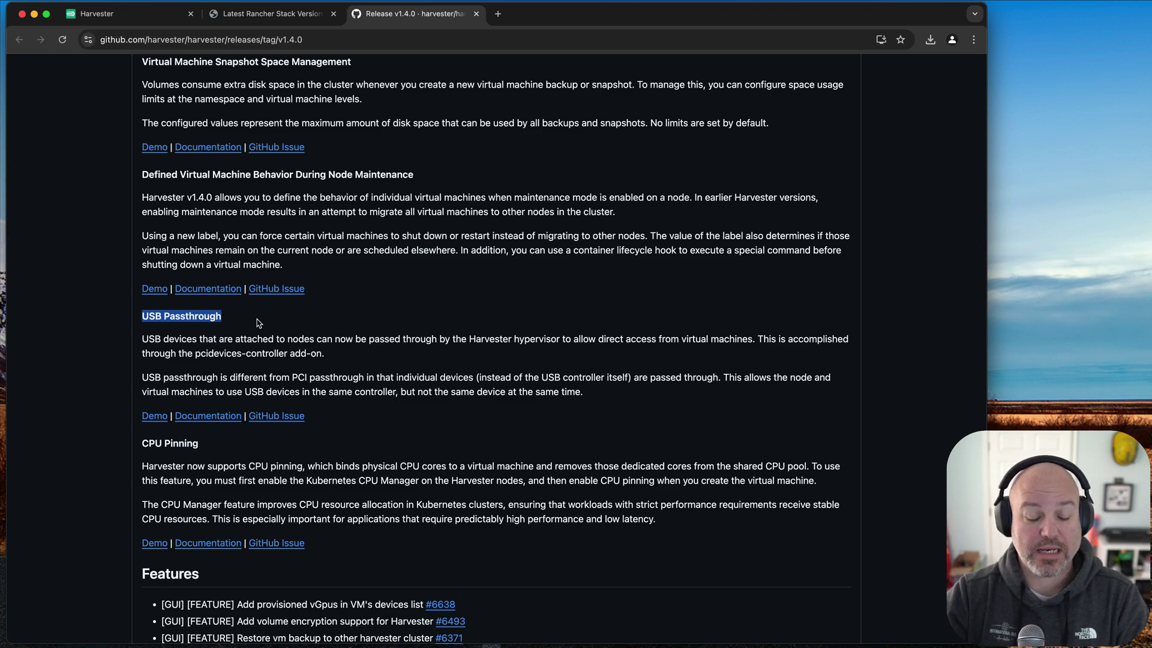
{"action": "scroll", "coordinate": [368, 360], "scroll_direction": "down", "scroll_amount": 5}
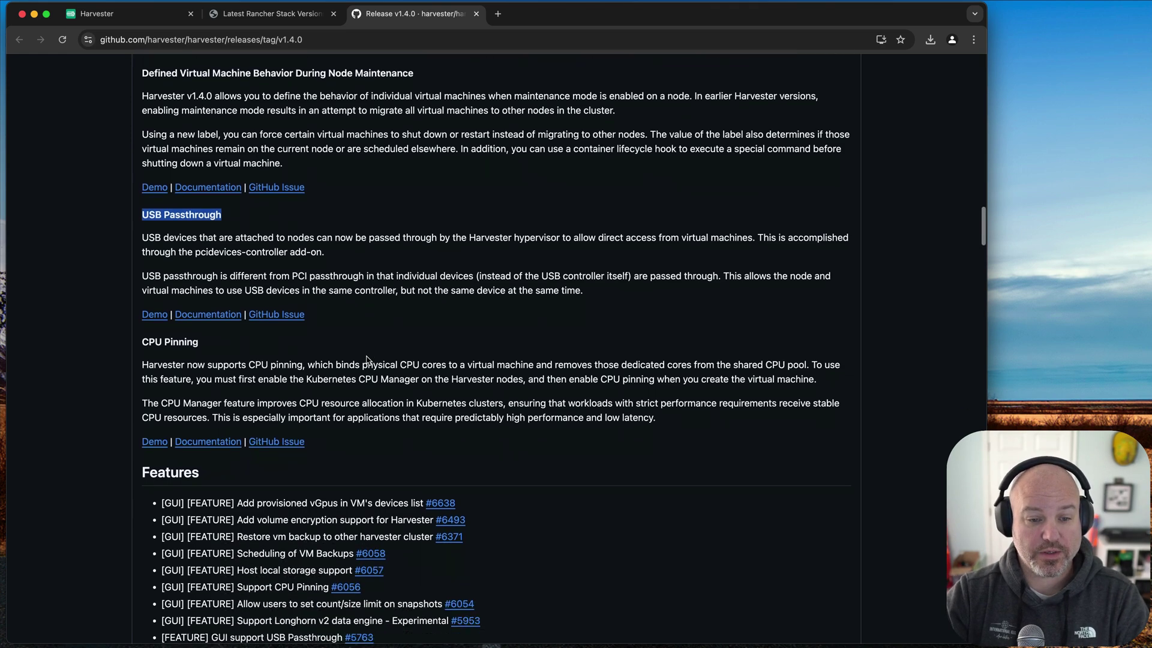
{"action": "scroll", "coordinate": [369, 360], "scroll_direction": "up", "scroll_amount": 15}
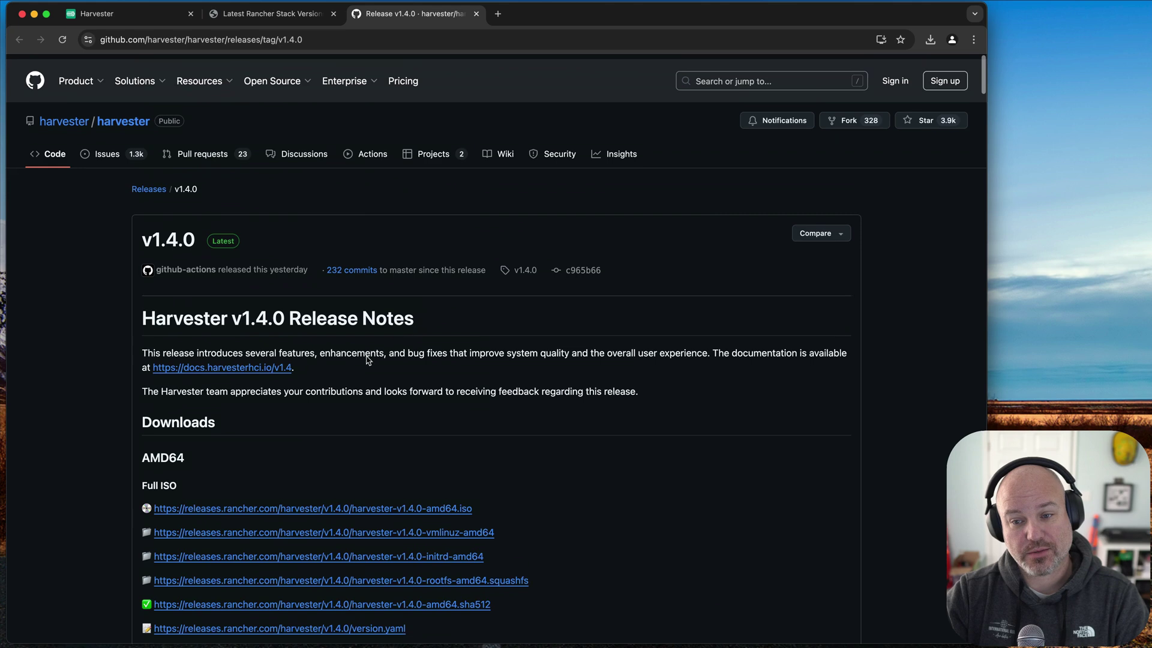
- Confirm cluster version v1.4.0, view the hosts, then list the virtual machines showing truenas
{"action": "left_click", "coordinate": [129, 12]}
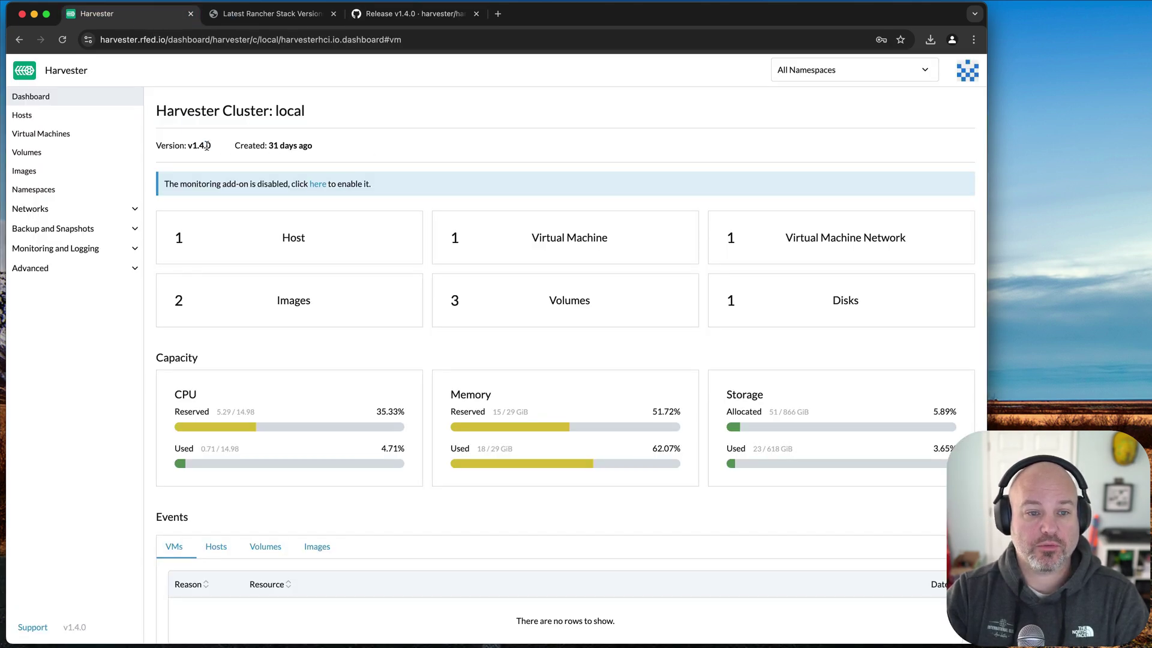
{"action": "left_click_drag", "start_coordinate": [207, 146], "coordinate": [180, 147]}
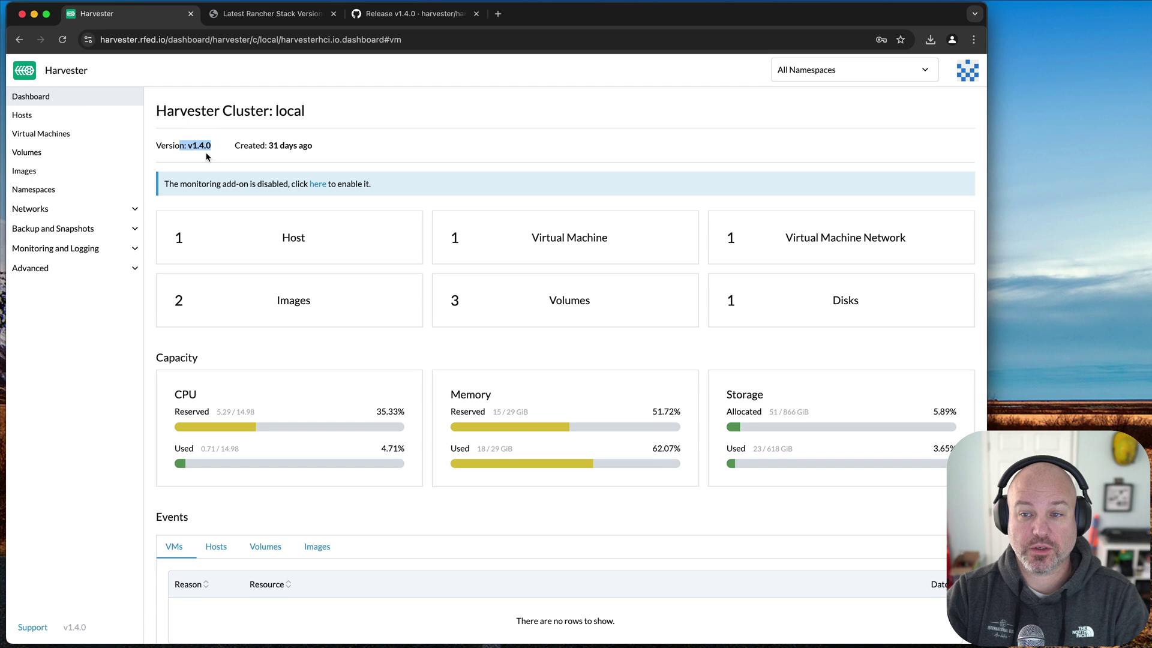
{"action": "left_click", "coordinate": [44, 115]}
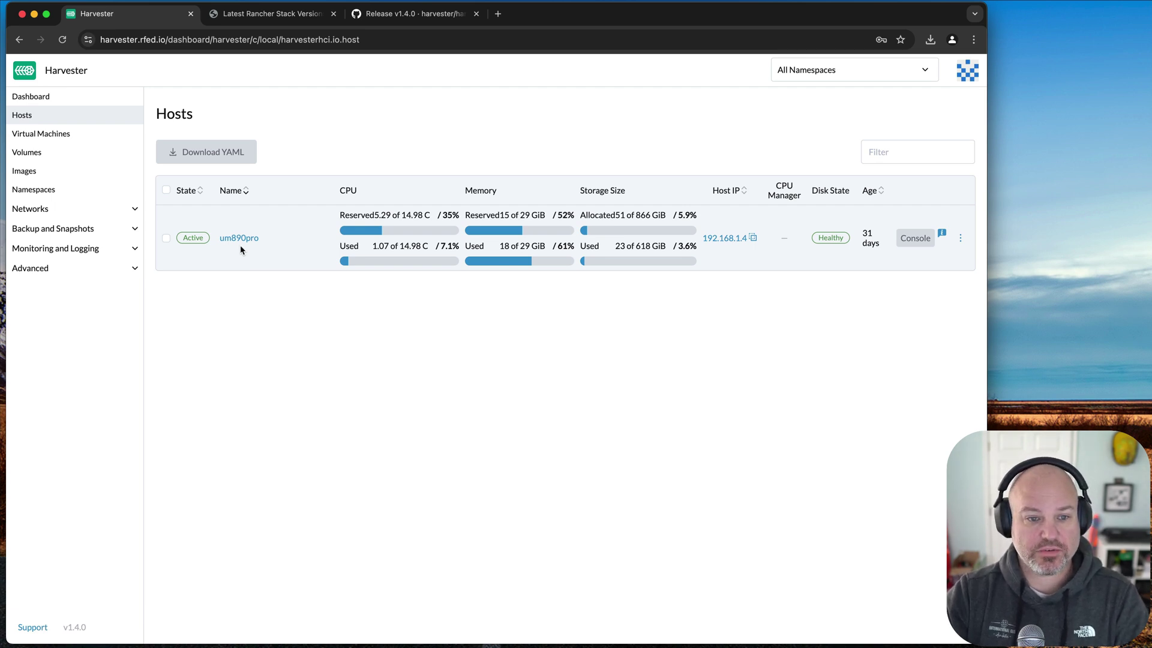
{"action": "left_click", "coordinate": [60, 132]}
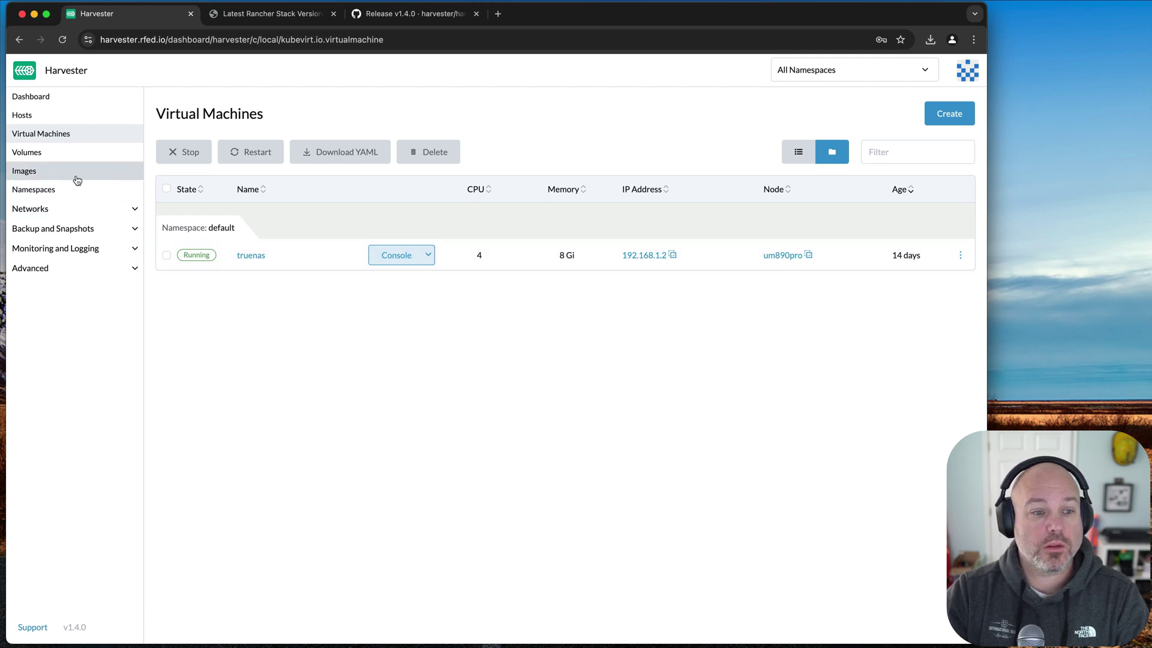
- Browse the Volumes, Images, Templates and PCI Devices pages in turn
{"action": "left_click", "coordinate": [74, 155]}
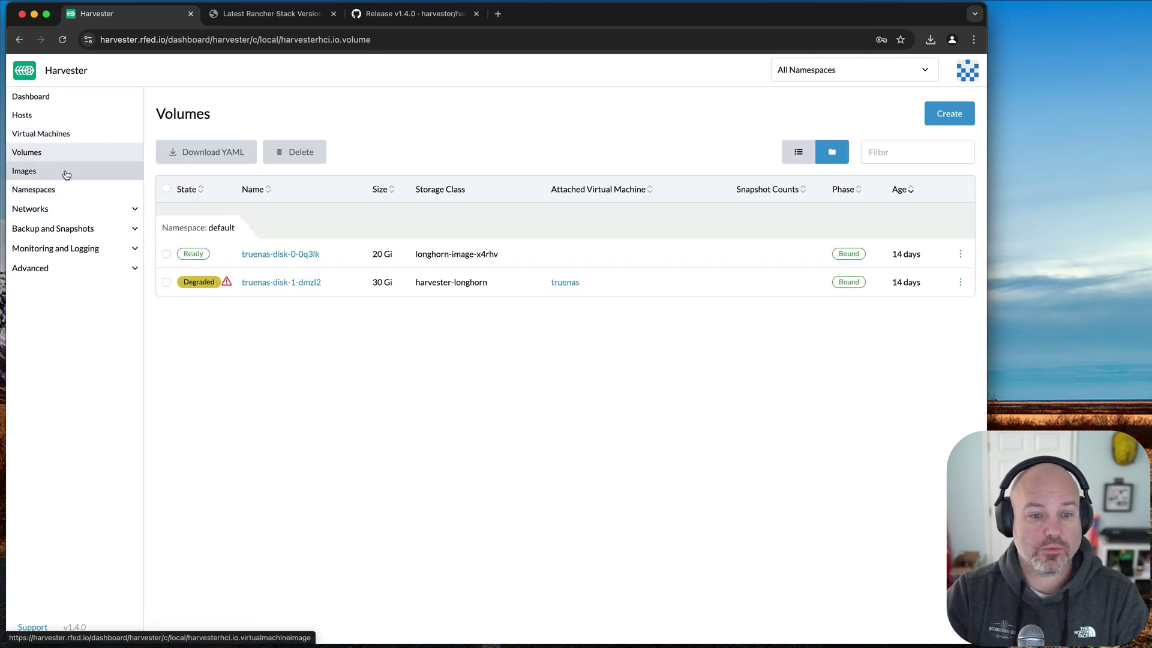
{"action": "mouse_move", "coordinate": [226, 283]}
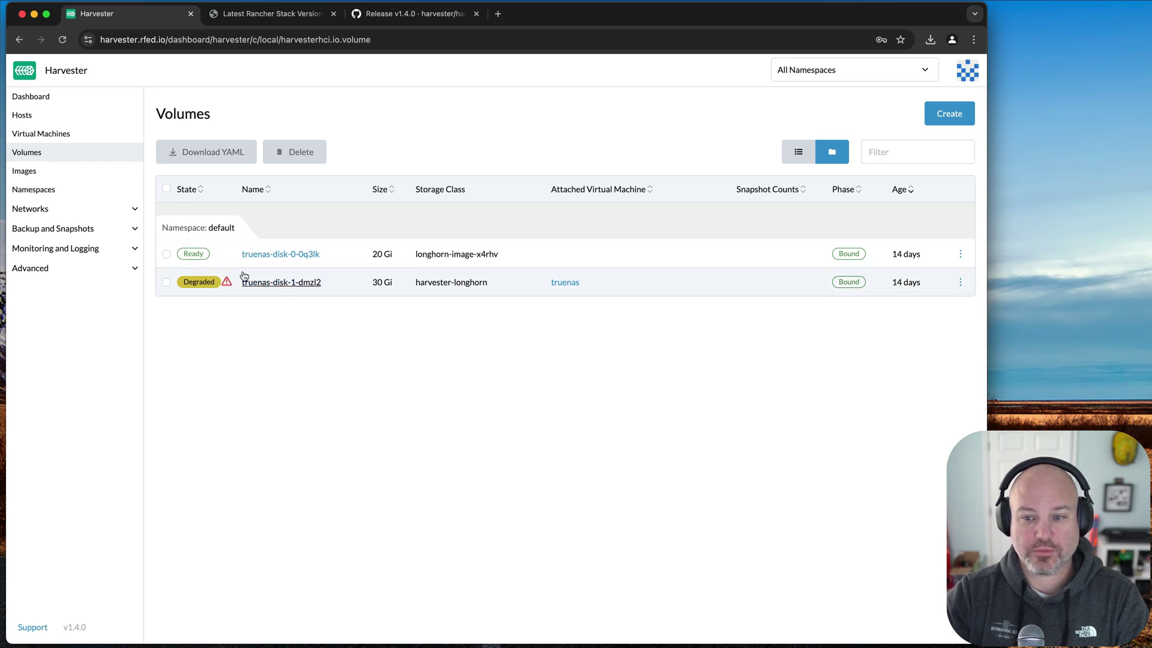
{"action": "left_click", "coordinate": [60, 174]}
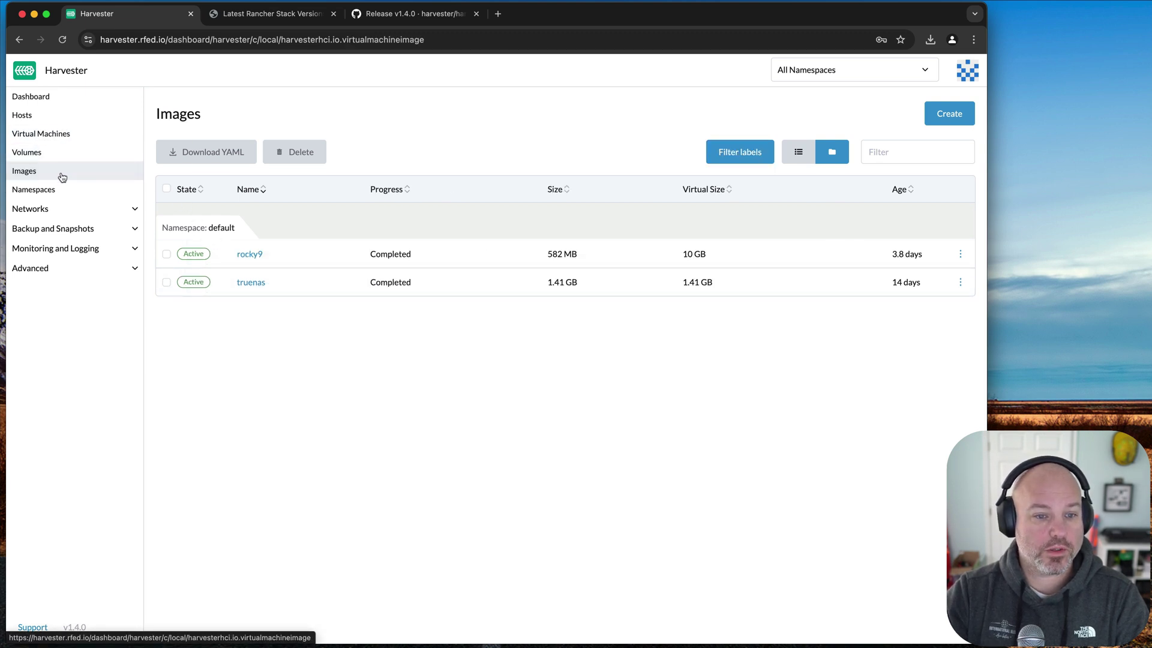
{"action": "left_click", "coordinate": [65, 269]}
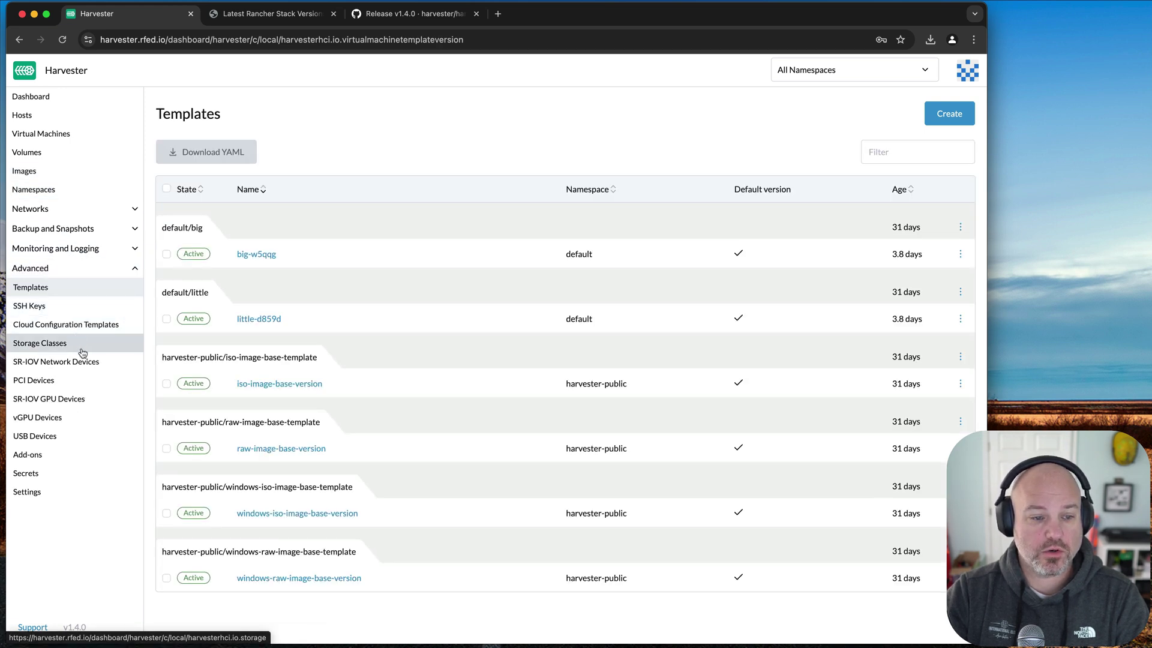
{"action": "left_click", "coordinate": [63, 382]}
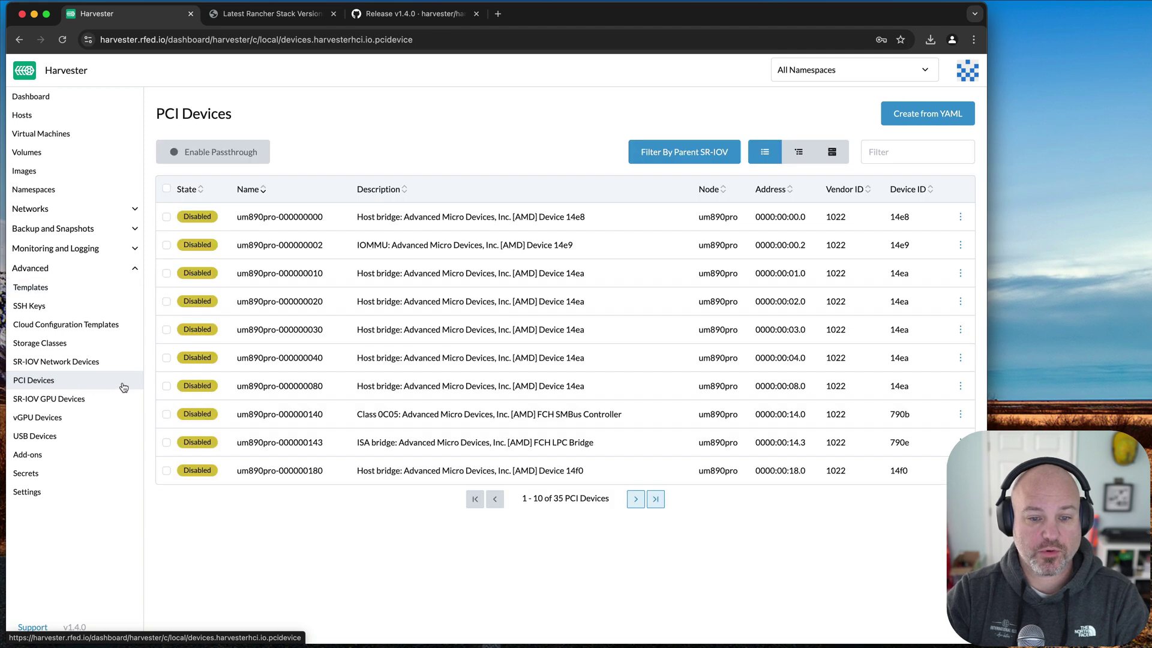
- Page to the third PCI devices page, select the enabled MAXIO NVMe controller, then list USB devices
{"action": "left_click", "coordinate": [636, 498]}
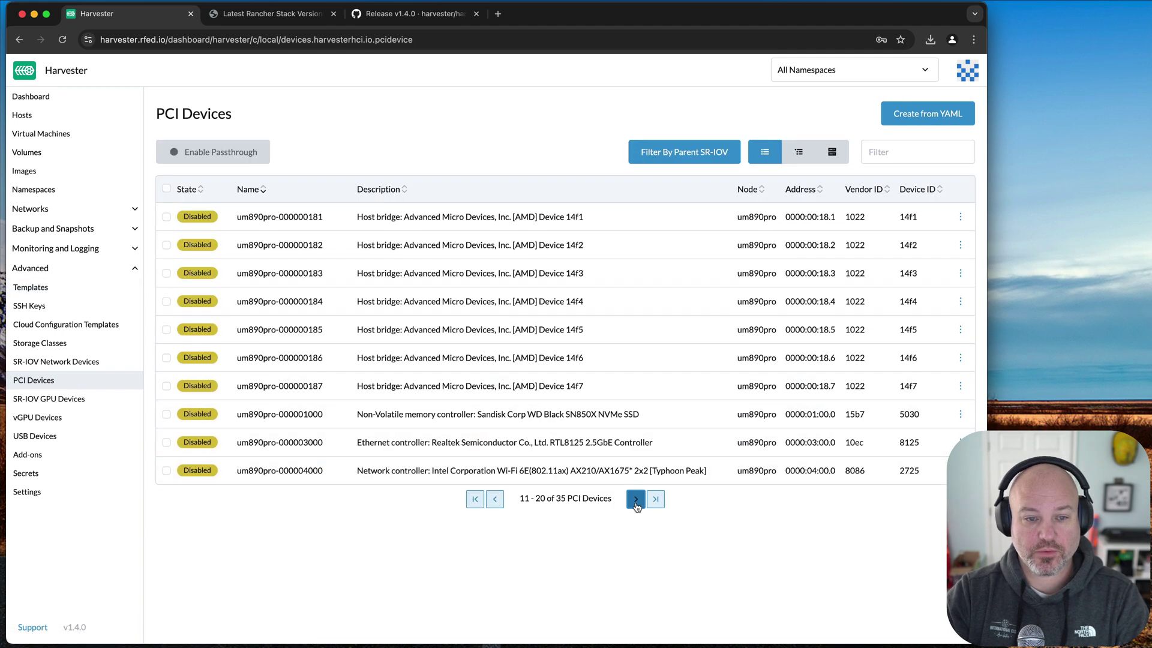
{"action": "left_click", "coordinate": [636, 499]}
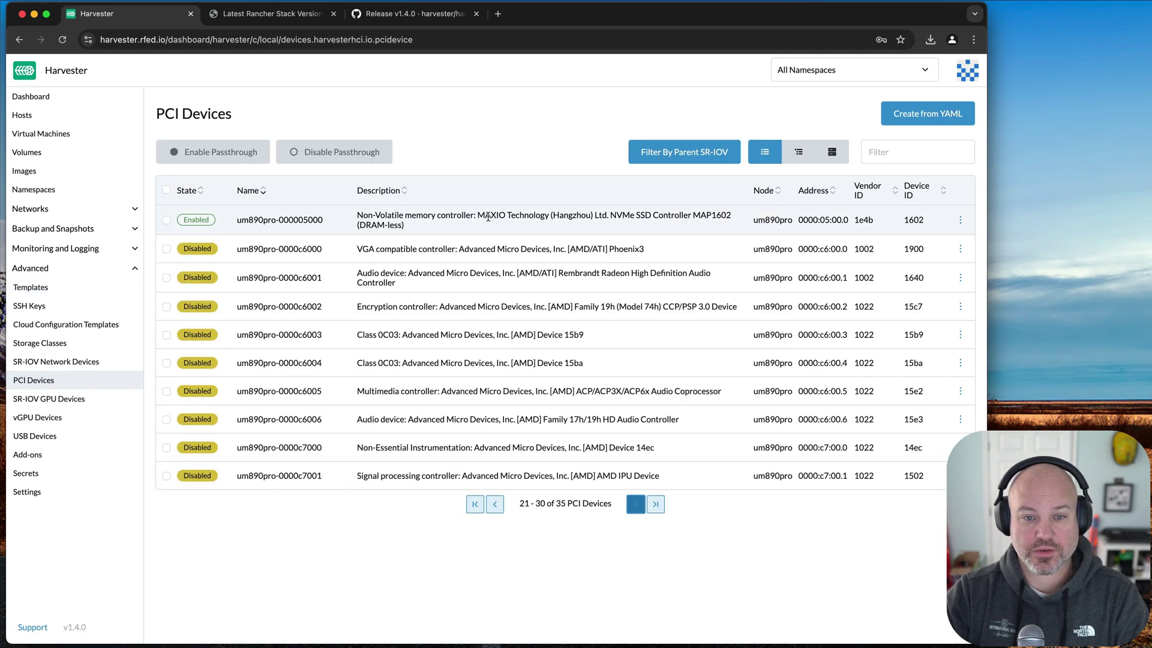
{"action": "left_click_drag", "start_coordinate": [485, 217], "coordinate": [627, 222]}
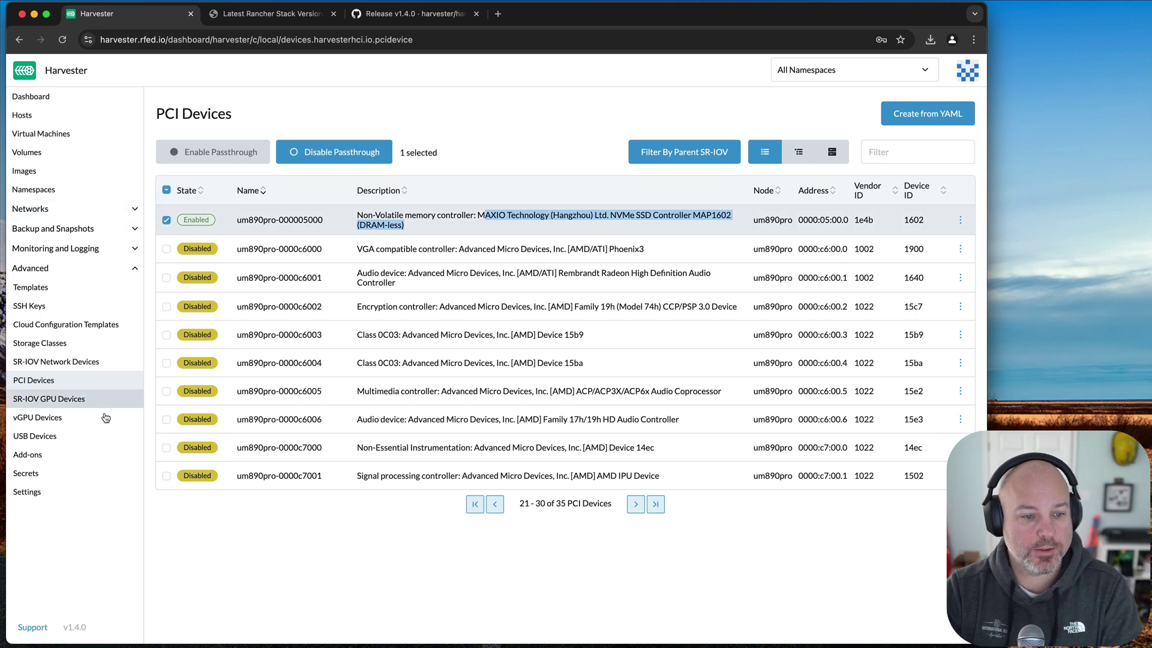
{"action": "left_click", "coordinate": [90, 437]}
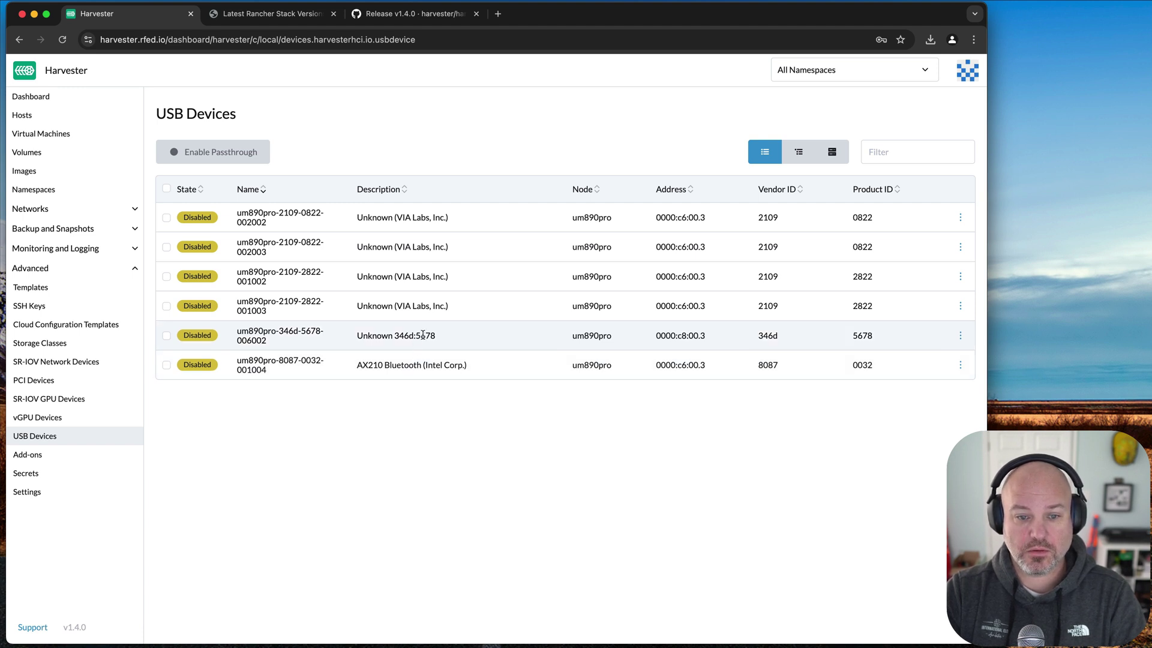
- Enable passthrough for the Unknown 346d:5678 USB device and confirm it
{"action": "left_click_drag", "start_coordinate": [458, 337], "coordinate": [348, 342]}
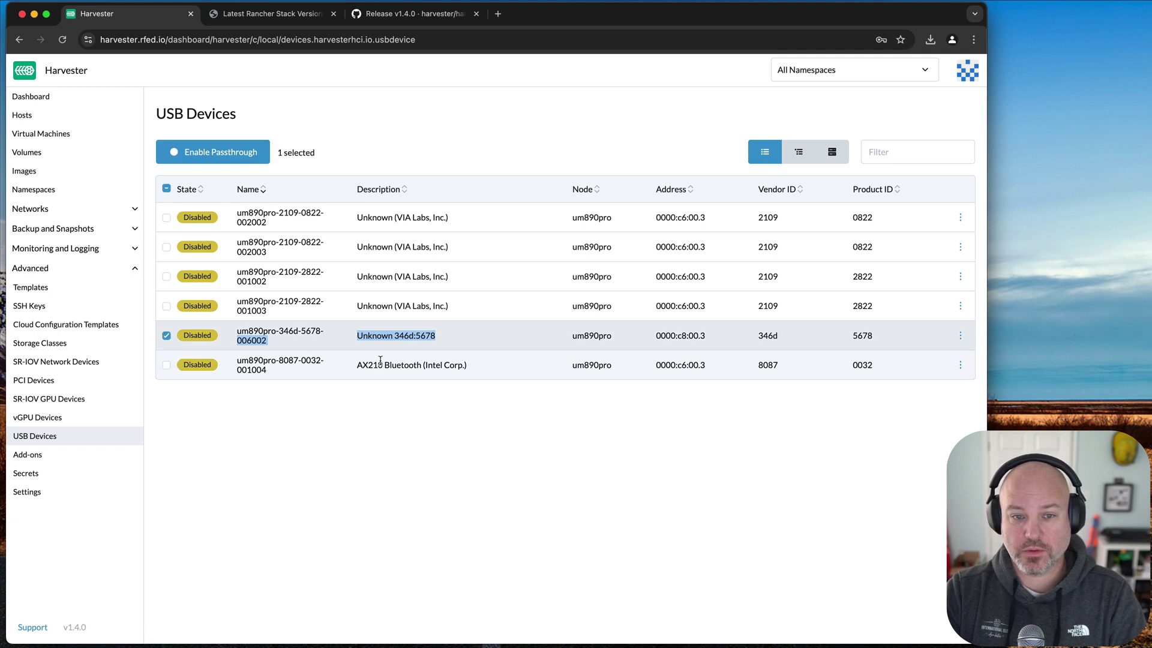
{"action": "left_click", "coordinate": [237, 157]}
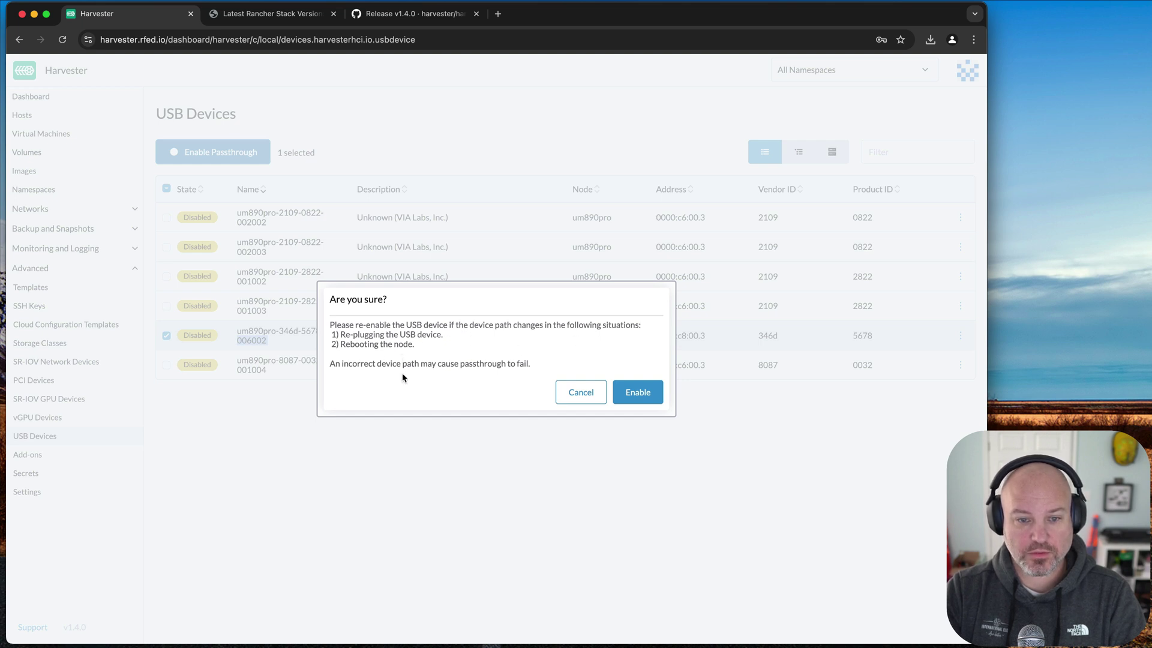
{"action": "left_click", "coordinate": [632, 394]}
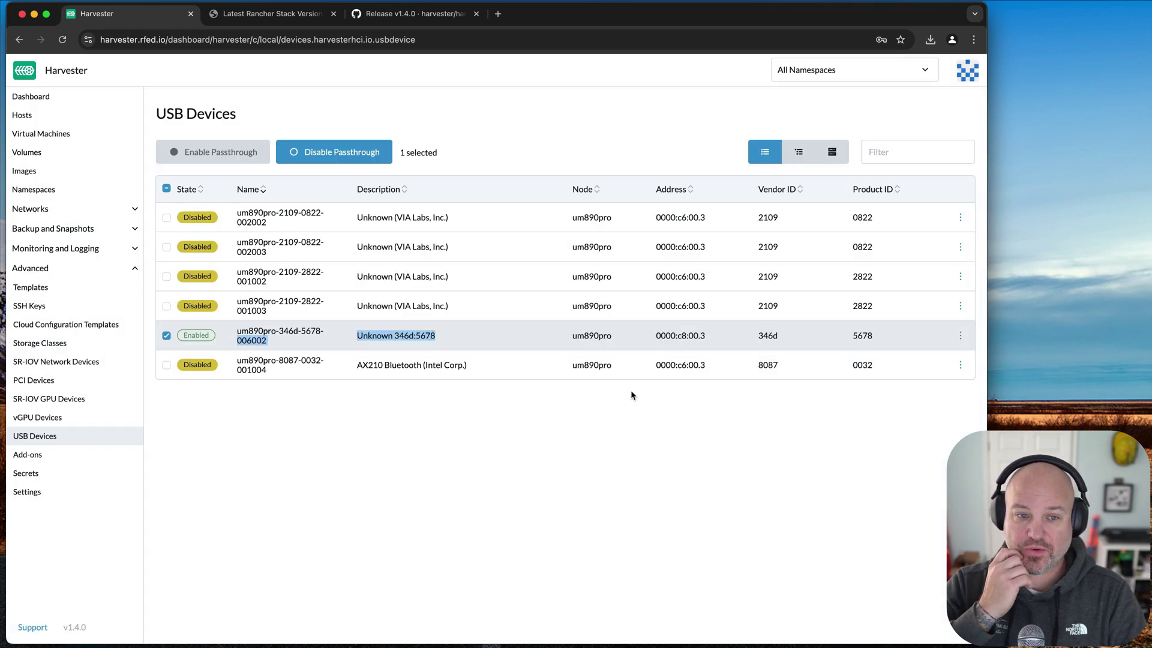
{"action": "left_click", "coordinate": [435, 438]}
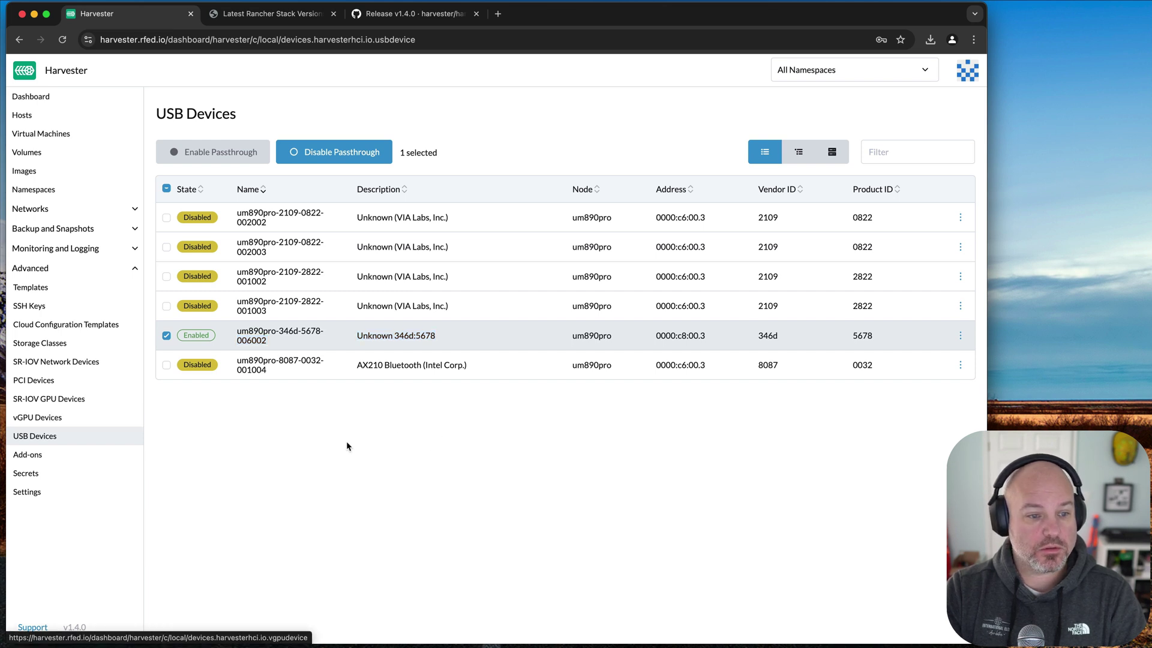
- Start a new VM named usb based on the default/little template
{"action": "left_click", "coordinate": [41, 134]}
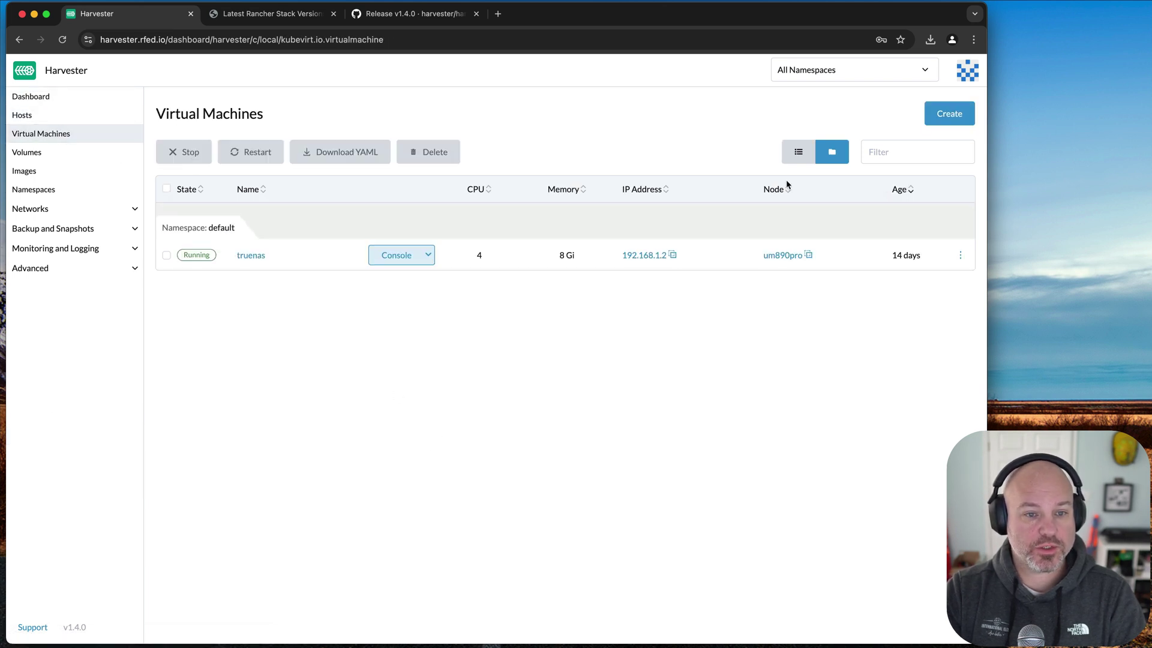
{"action": "left_click", "coordinate": [955, 116]}
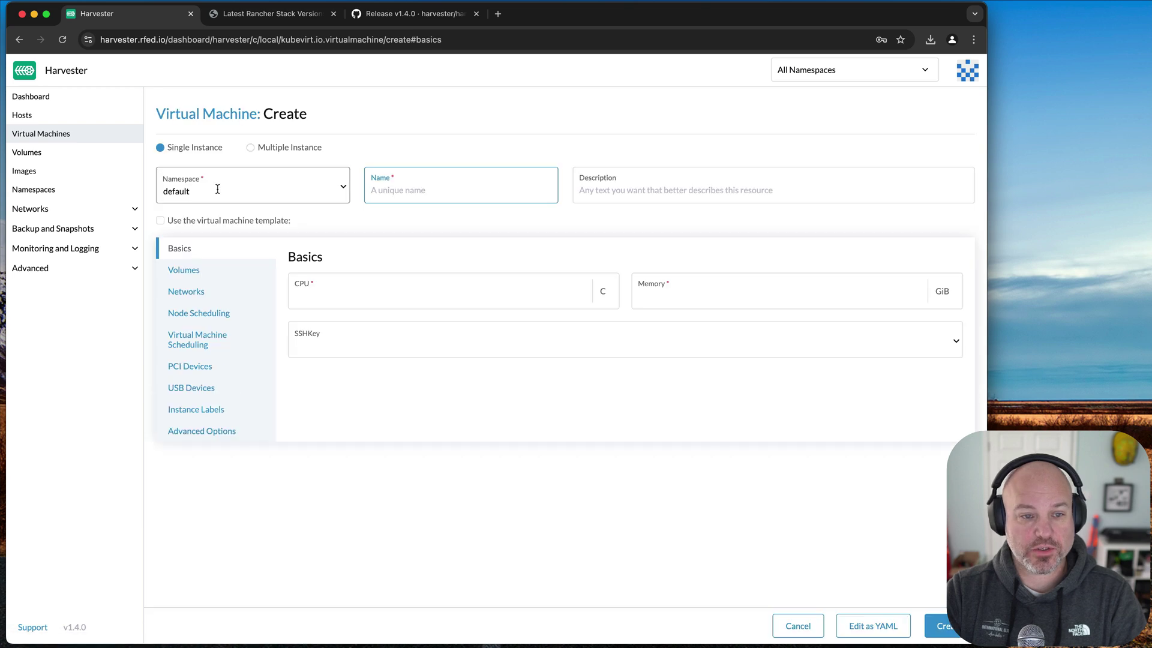
{"action": "type", "text": "usb"}
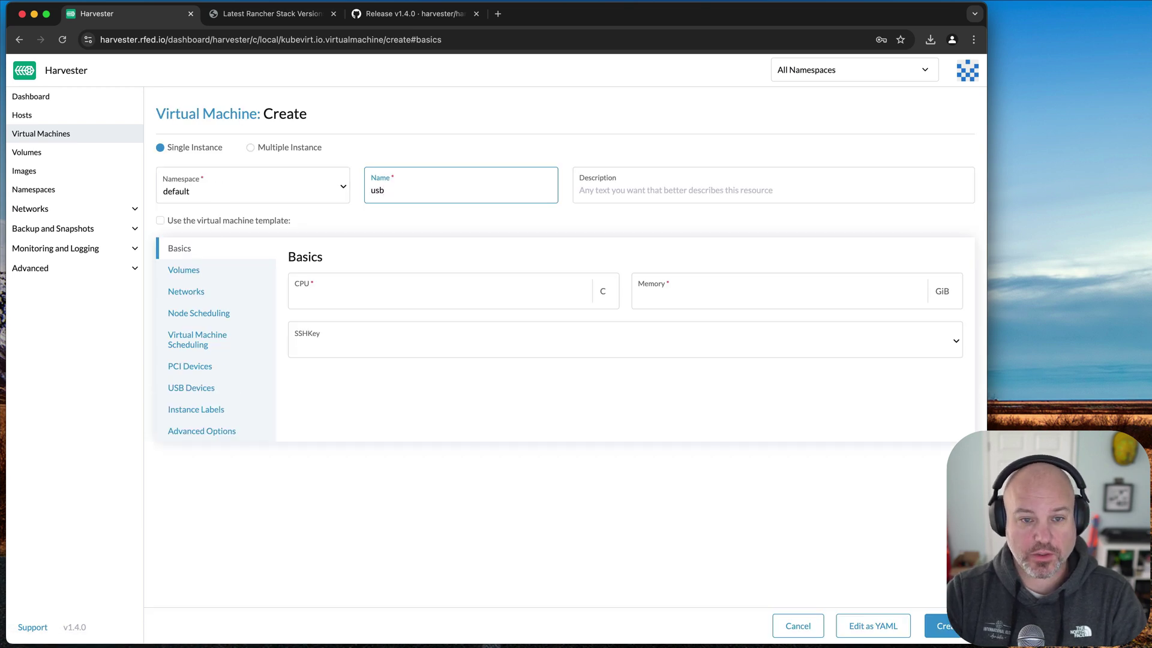
{"action": "left_click", "coordinate": [160, 220]}
{"action": "left_click", "coordinate": [265, 256]}
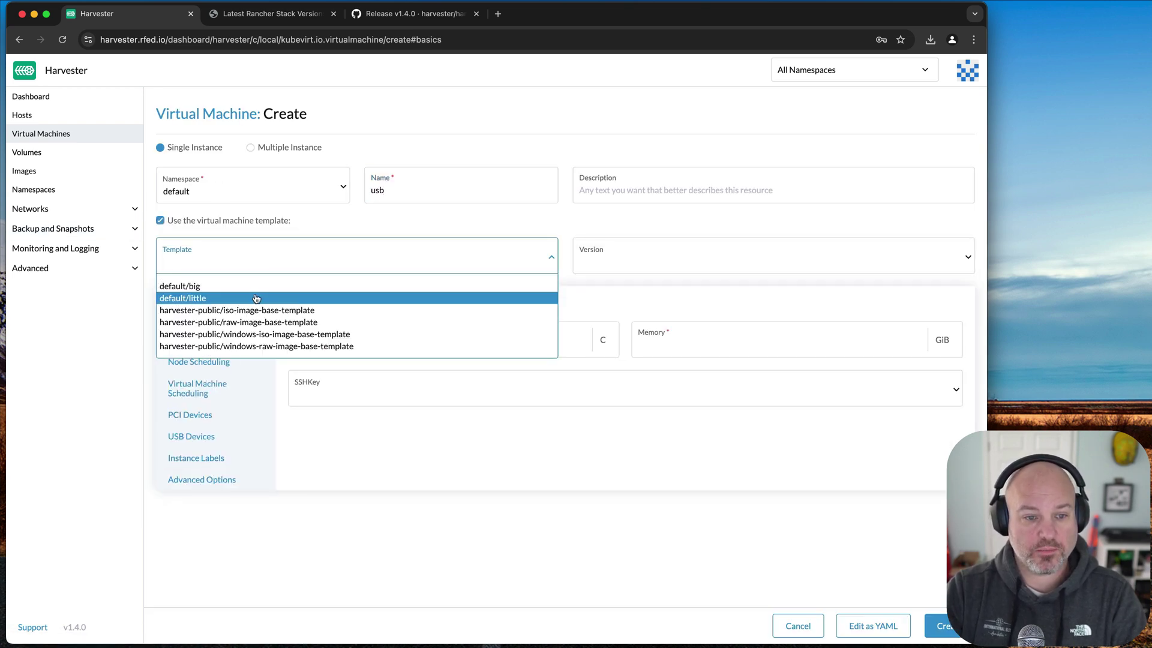
{"action": "left_click", "coordinate": [257, 298]}
{"action": "left_click", "coordinate": [192, 437]}
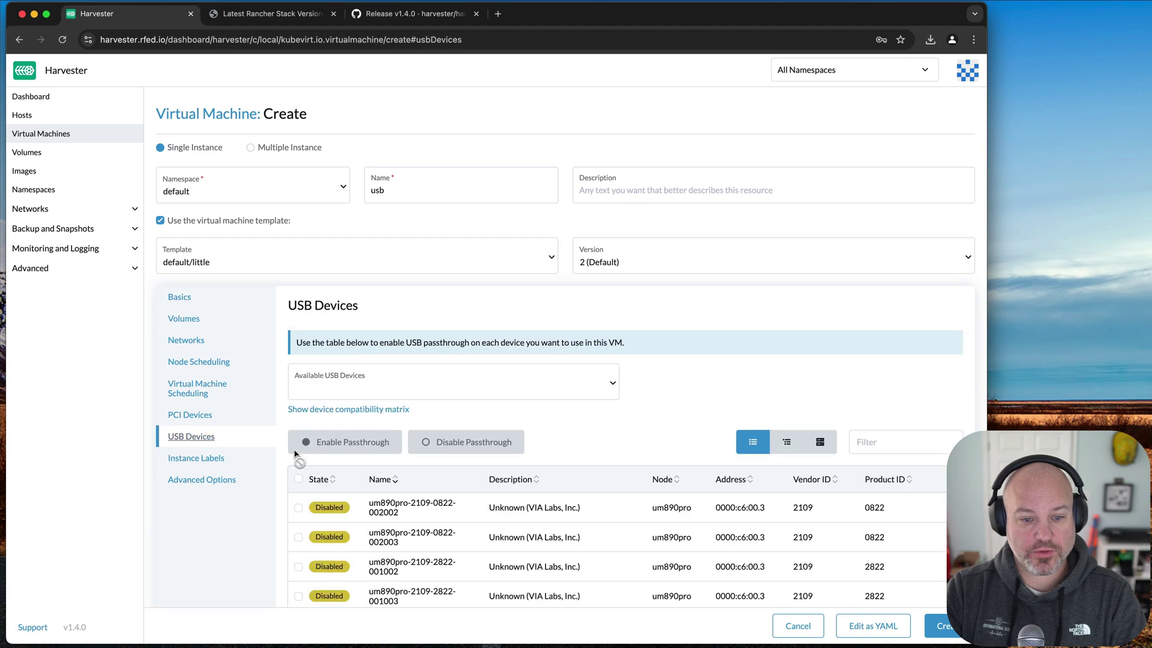
{"action": "scroll", "coordinate": [441, 471], "scroll_direction": "down", "scroll_amount": 3}
{"action": "left_click", "coordinate": [547, 294]}
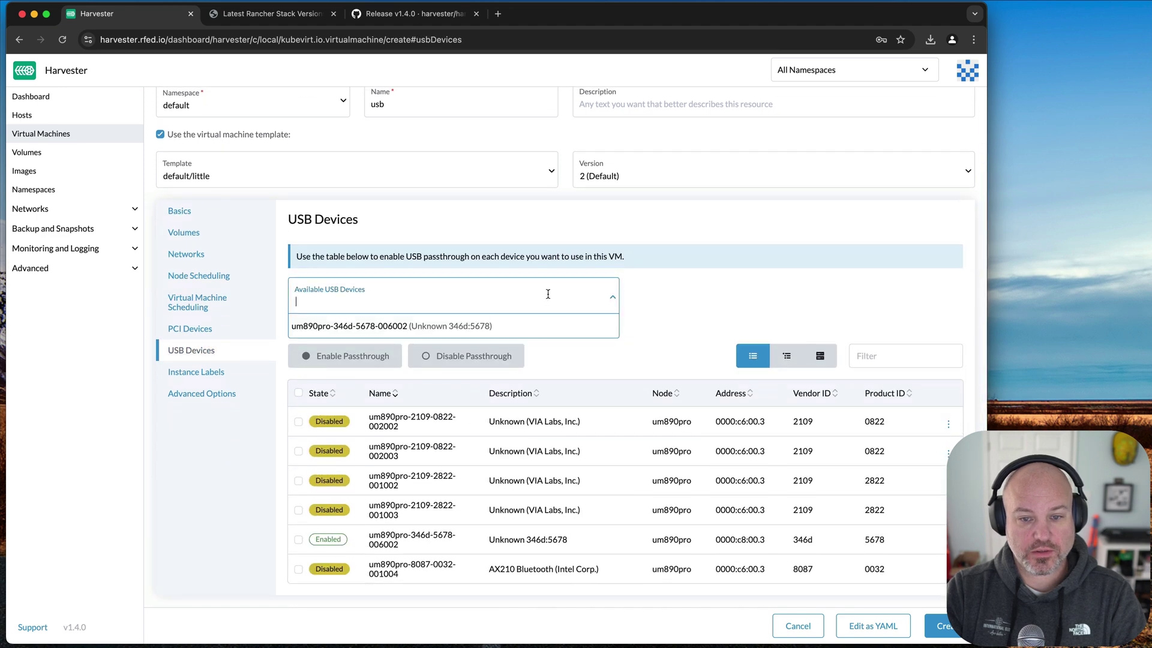
{"action": "left_click", "coordinate": [531, 325]}
{"action": "scroll", "coordinate": [679, 407], "scroll_direction": "down", "scroll_amount": 2}
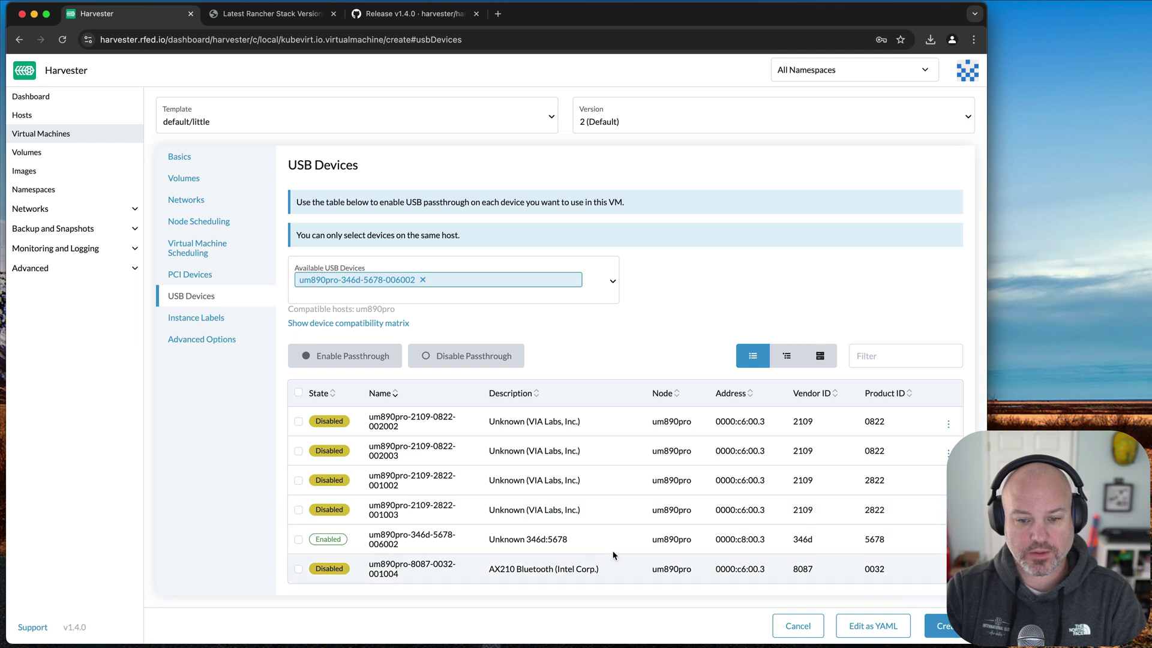
{"action": "left_click", "coordinate": [939, 625]}
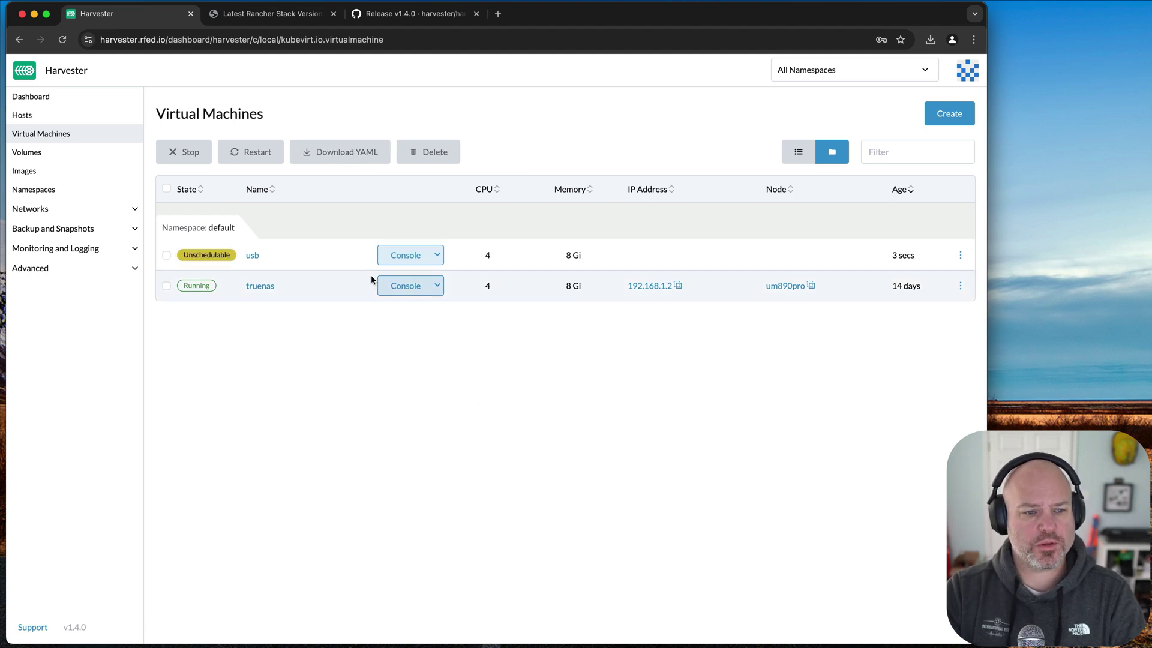
- Look through the Templates, vGPU Devices and Settings pages, then show the Support page
{"action": "left_click", "coordinate": [66, 271]}
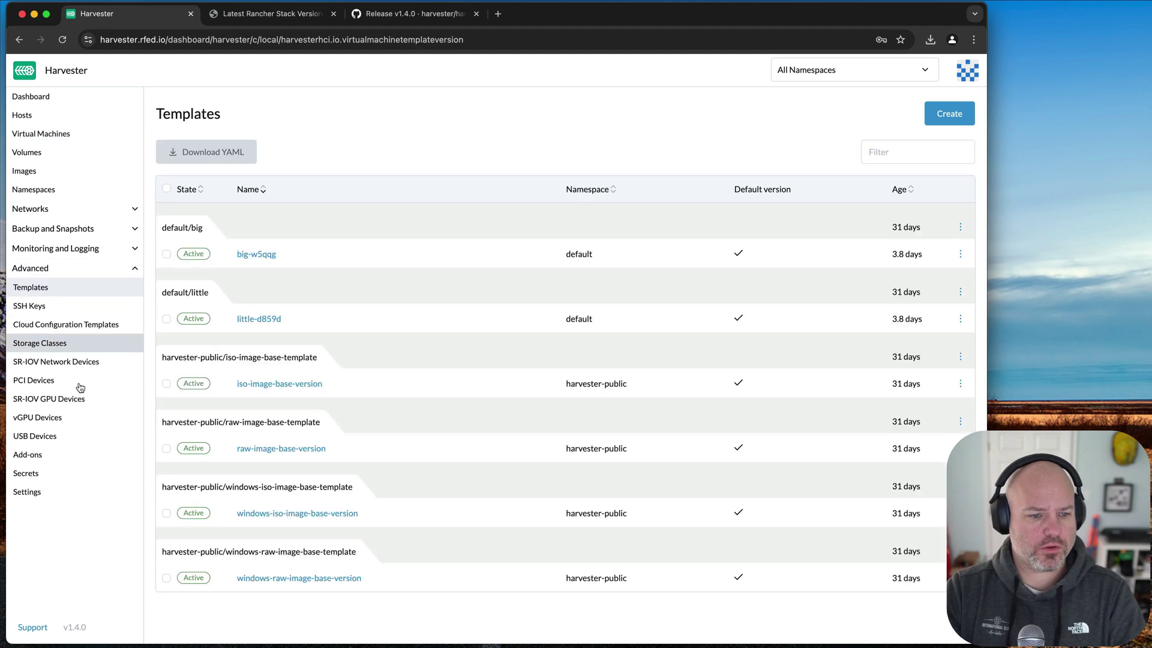
{"action": "left_click", "coordinate": [81, 417]}
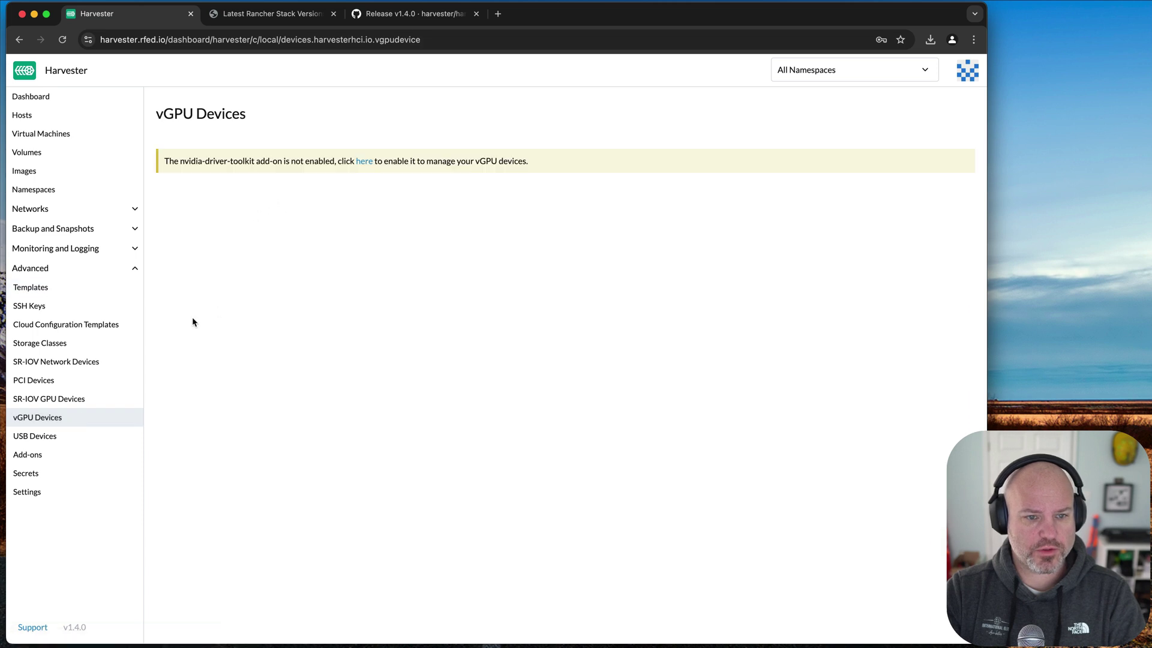
{"action": "left_click", "coordinate": [60, 493]}
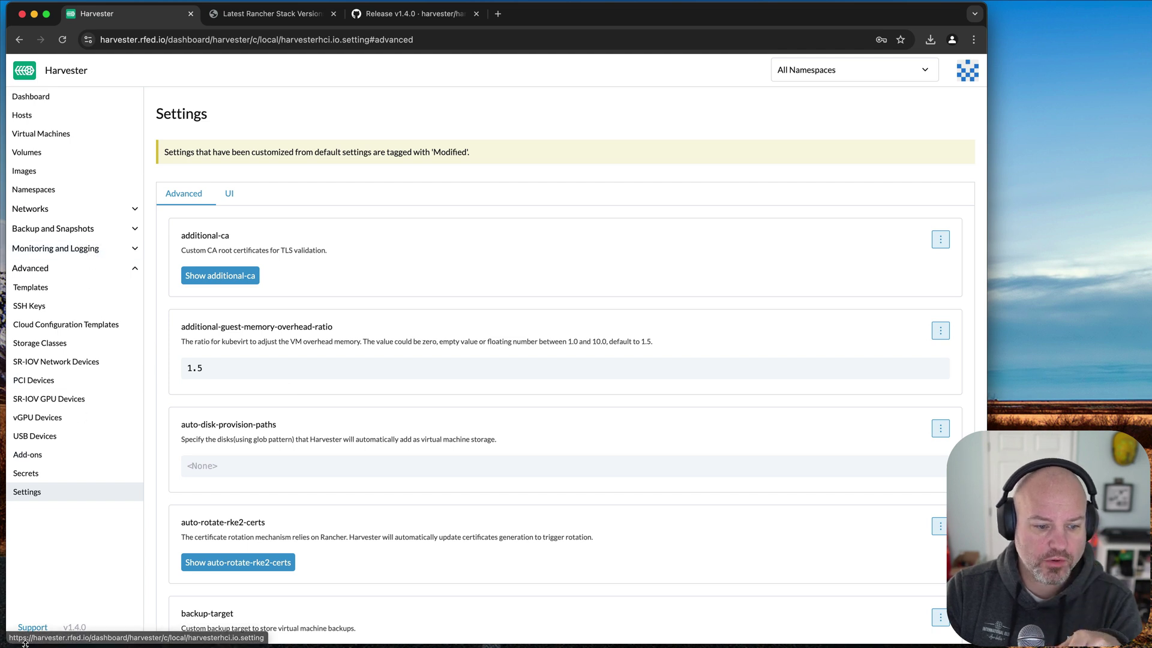
{"action": "left_click", "coordinate": [39, 627]}
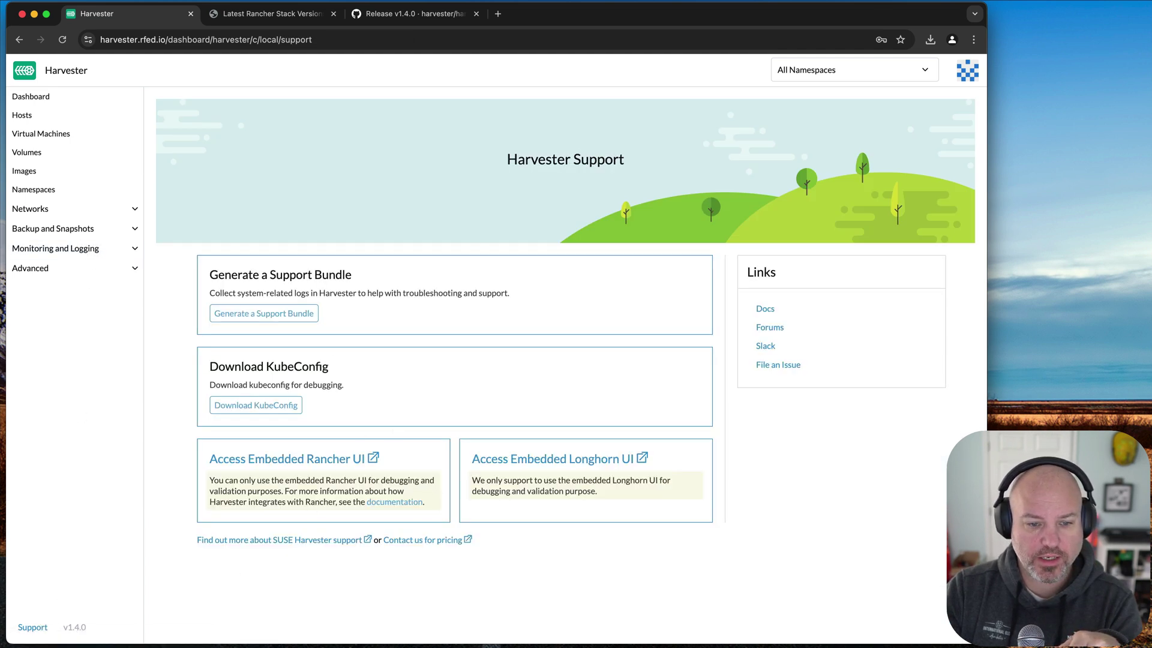
- In embedded Longhorn, sort volumes by size and select the usb VM's 60 Gi volume
{"action": "left_click", "coordinate": [559, 456]}
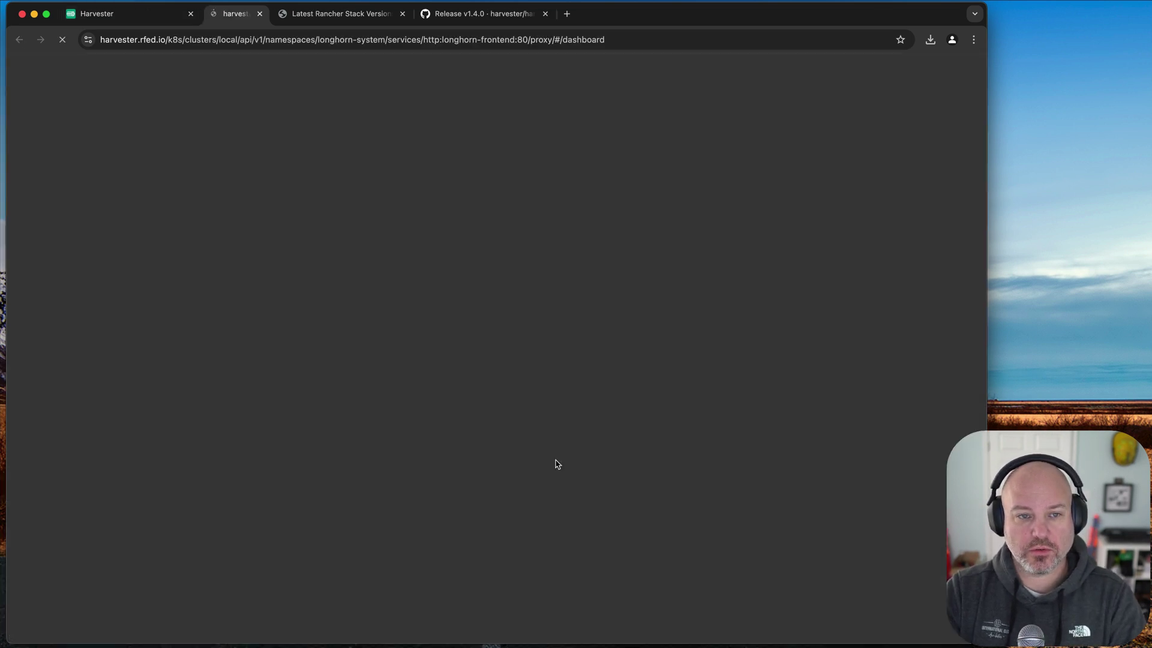
{"action": "mouse_move", "coordinate": [591, 72]}
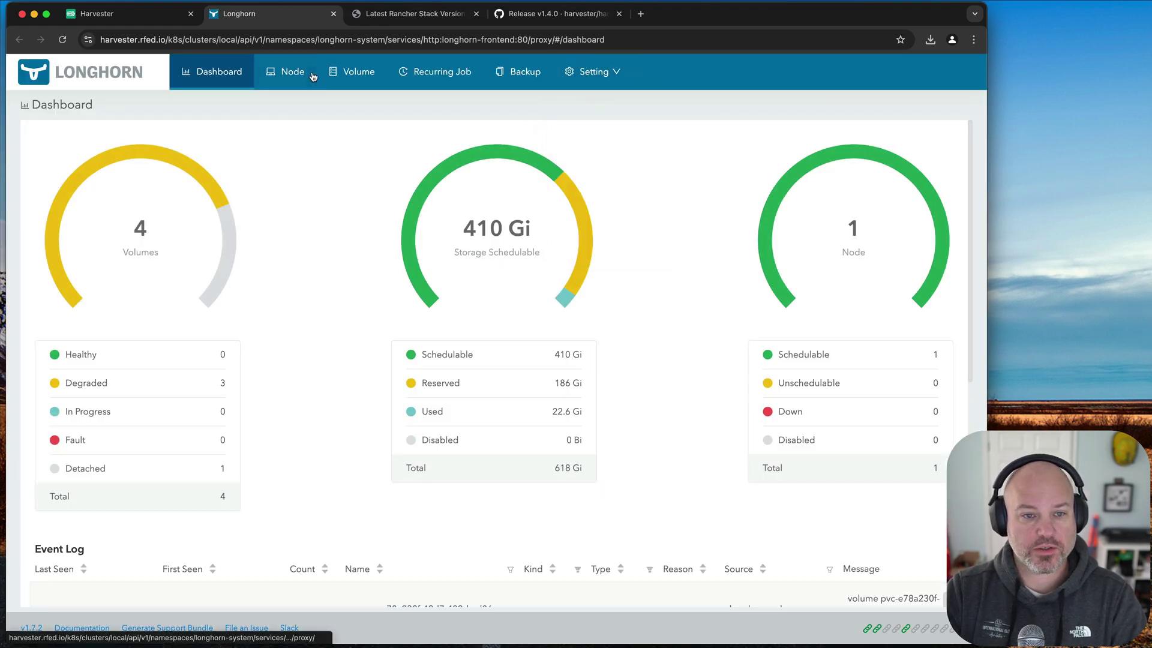
{"action": "left_click", "coordinate": [357, 72]}
{"action": "left_click", "coordinate": [326, 171]}
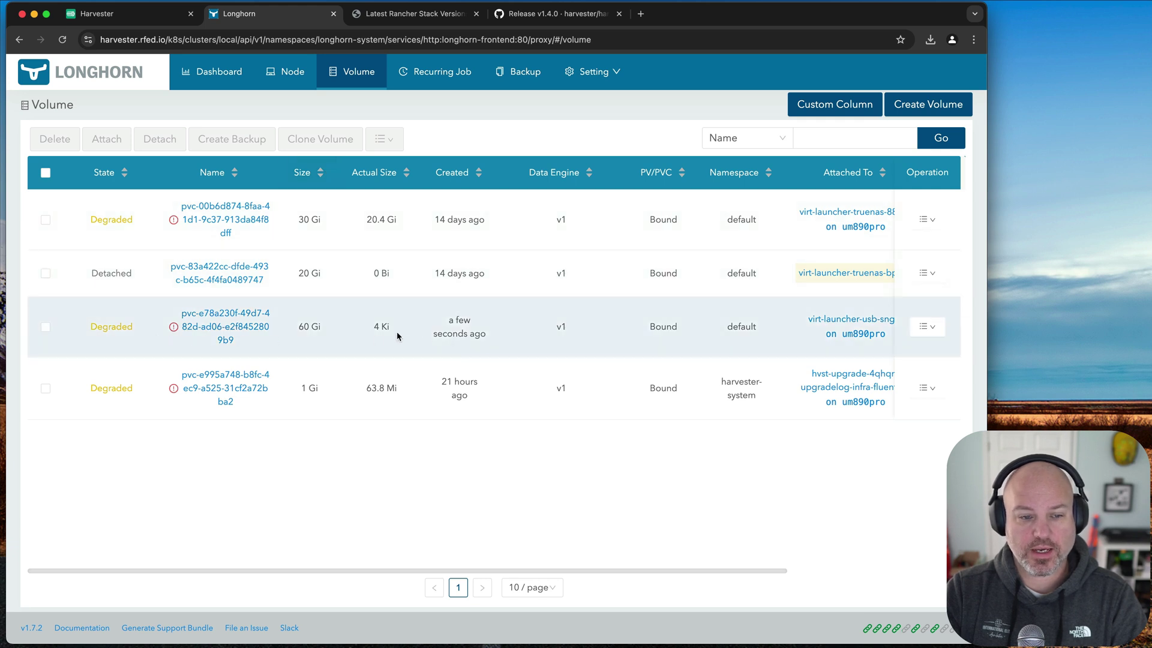
{"action": "left_click", "coordinate": [932, 328]}
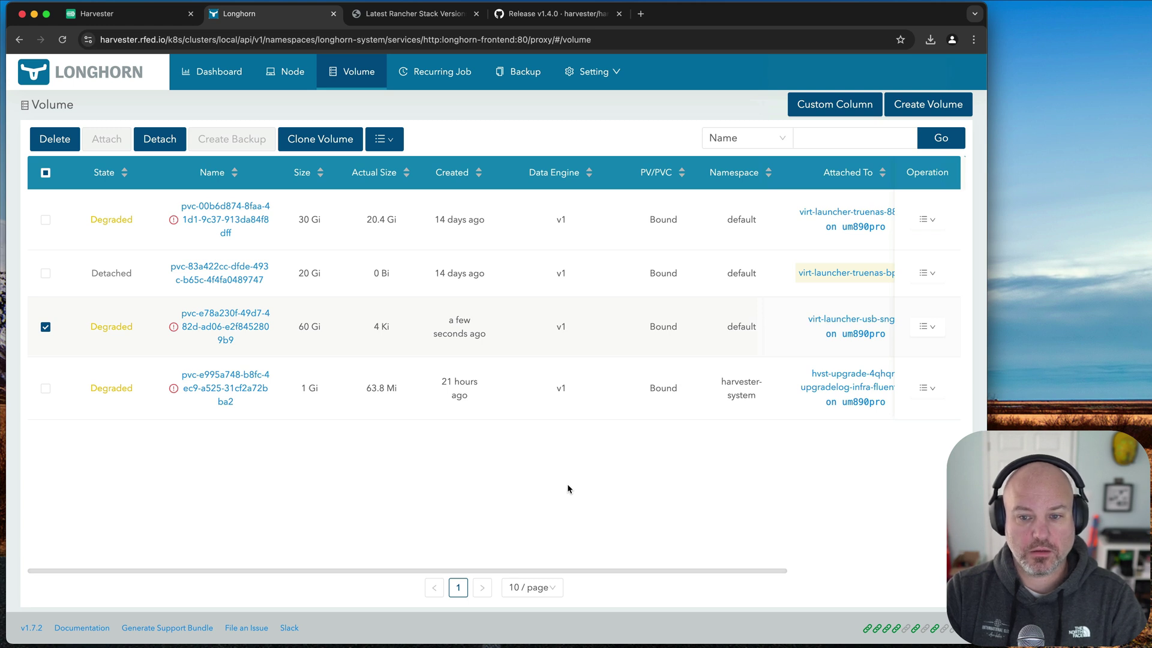
{"action": "scroll", "coordinate": [567, 489], "scroll_direction": "right", "scroll_amount": 1}
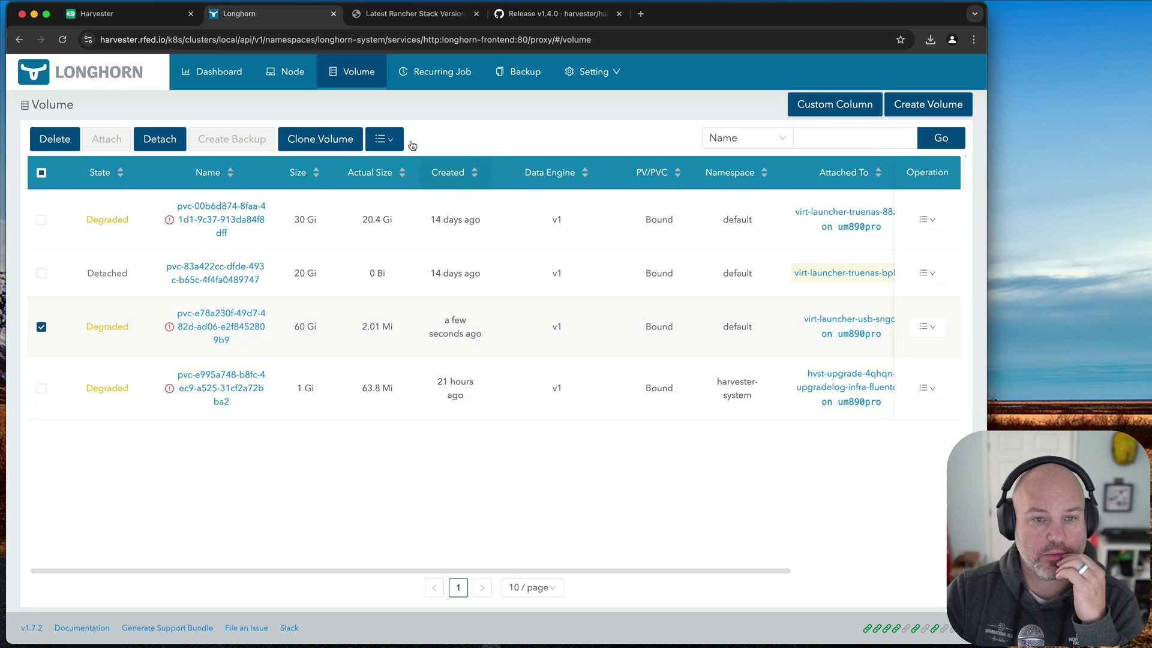
{"action": "left_click", "coordinate": [96, 13]}
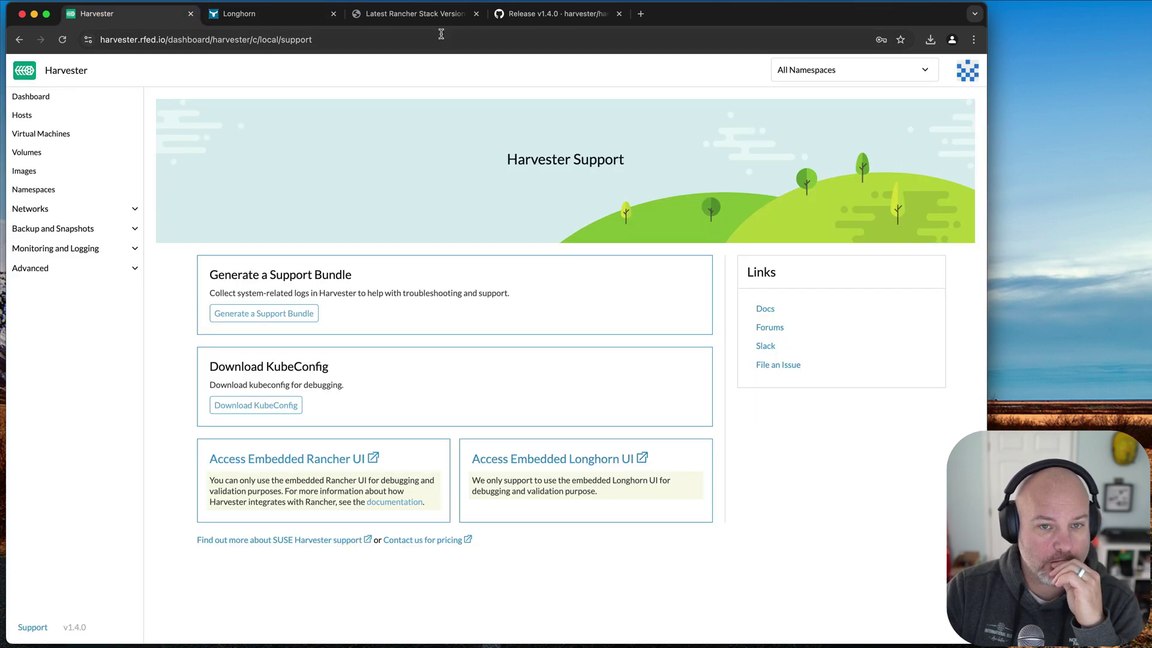
- From the v1.4.0 release notes, open the Longhorn V2 Data Engine docs and highlight its experimental warning
{"action": "left_click", "coordinate": [549, 13]}
{"action": "scroll", "coordinate": [285, 441], "scroll_direction": "down", "scroll_amount": 10}
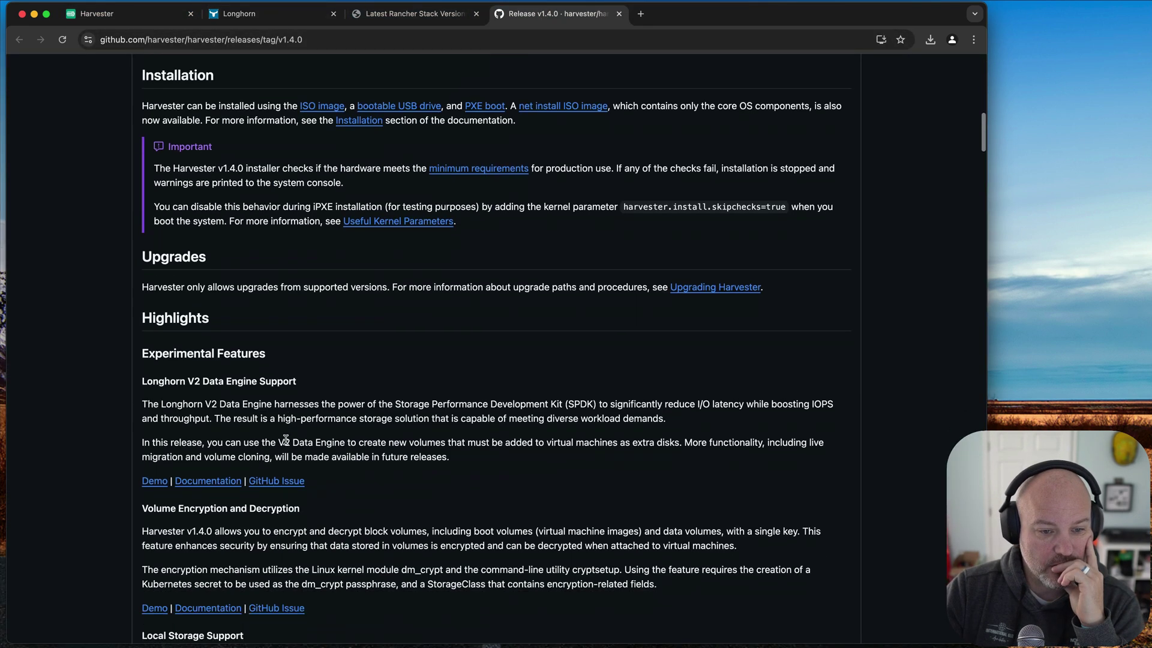
{"action": "scroll", "coordinate": [286, 441], "scroll_direction": "down", "scroll_amount": 5}
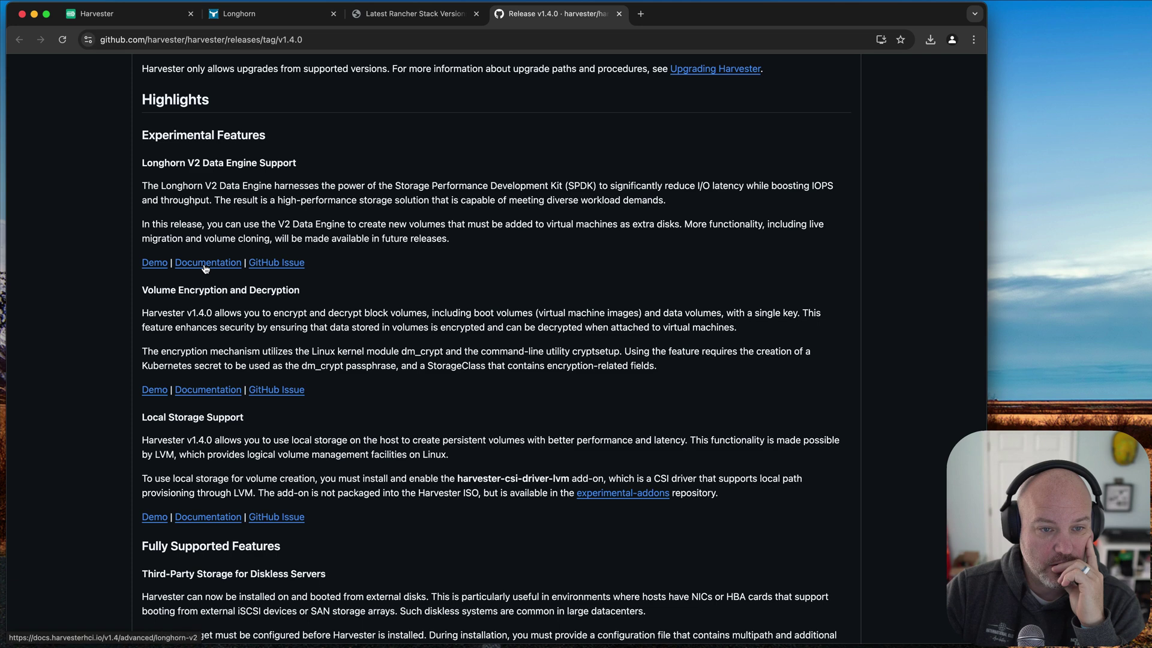
{"action": "left_click", "coordinate": [204, 264]}
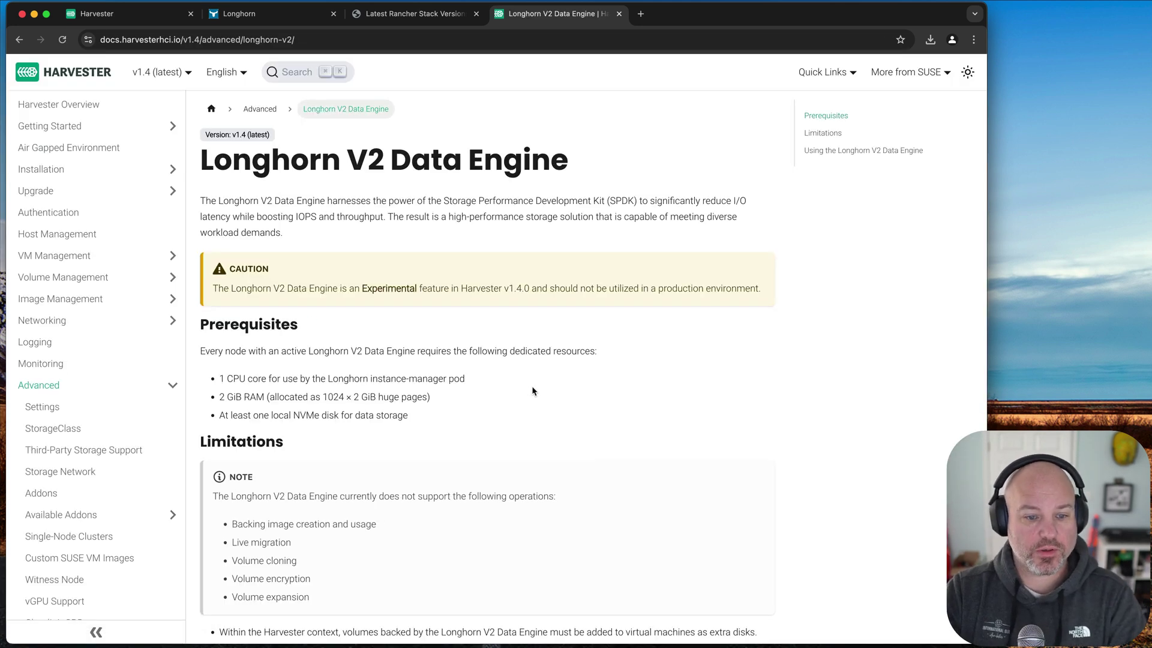
{"action": "scroll", "coordinate": [533, 391], "scroll_direction": "down", "scroll_amount": 3}
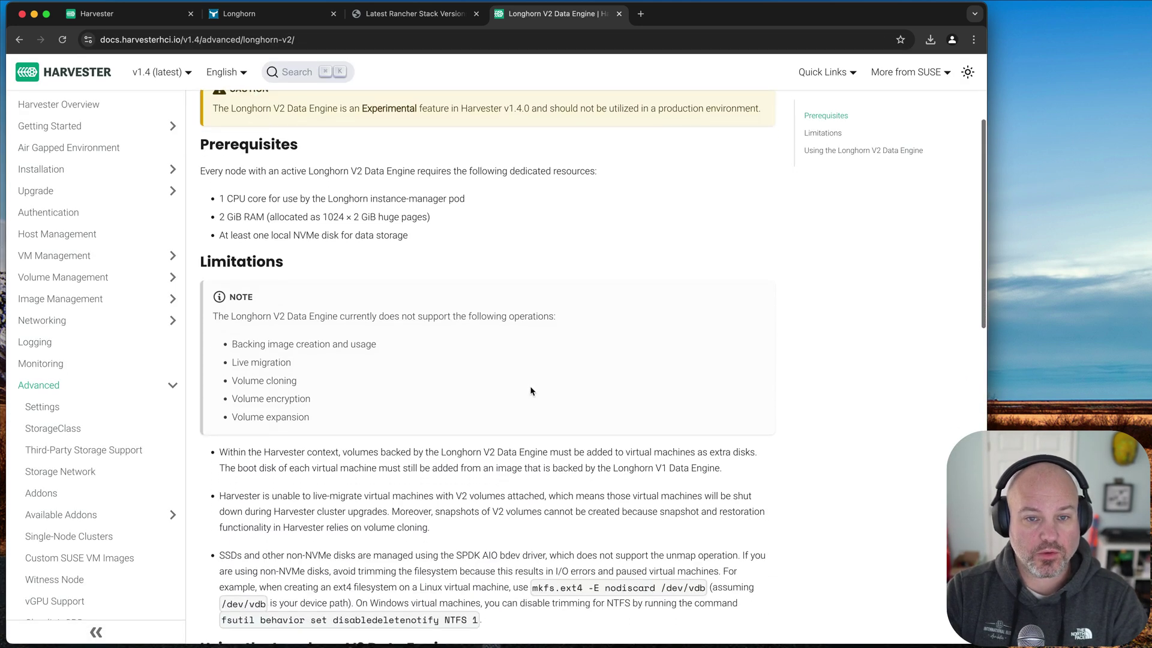
{"action": "scroll", "coordinate": [532, 391], "scroll_direction": "up", "scroll_amount": 2}
{"action": "left_click_drag", "start_coordinate": [416, 222], "coordinate": [639, 223]}
{"action": "scroll", "coordinate": [509, 240], "scroll_direction": "up", "scroll_amount": 1}
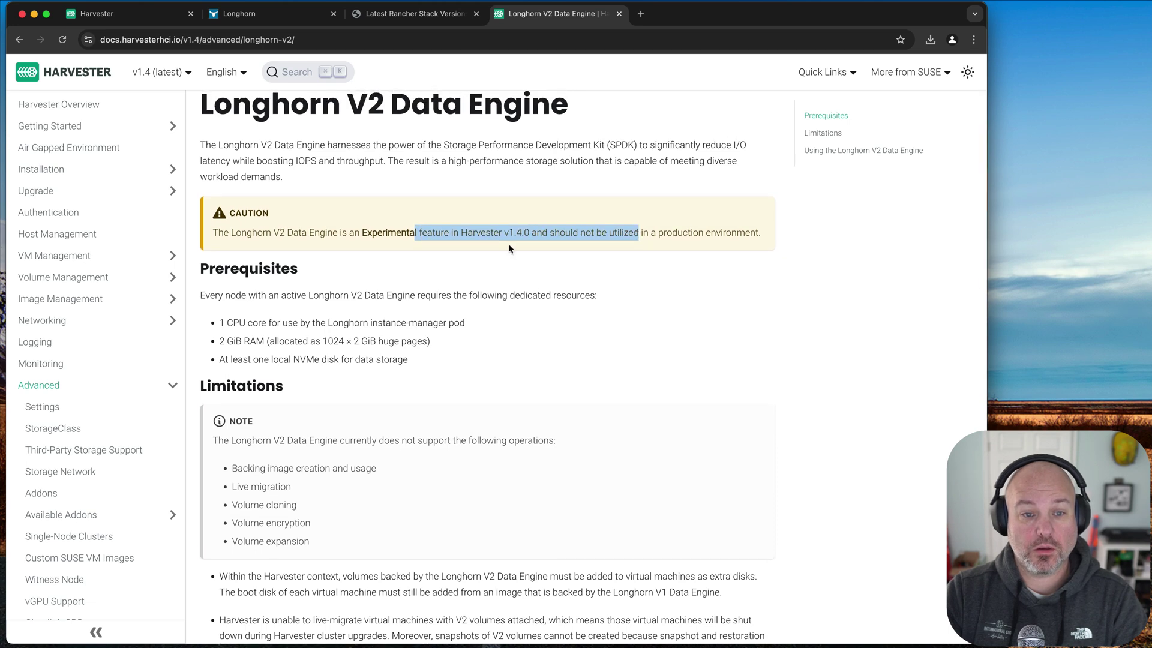
{"action": "left_click", "coordinate": [390, 241]}
{"action": "scroll", "coordinate": [363, 236], "scroll_direction": "up", "scroll_amount": 1}
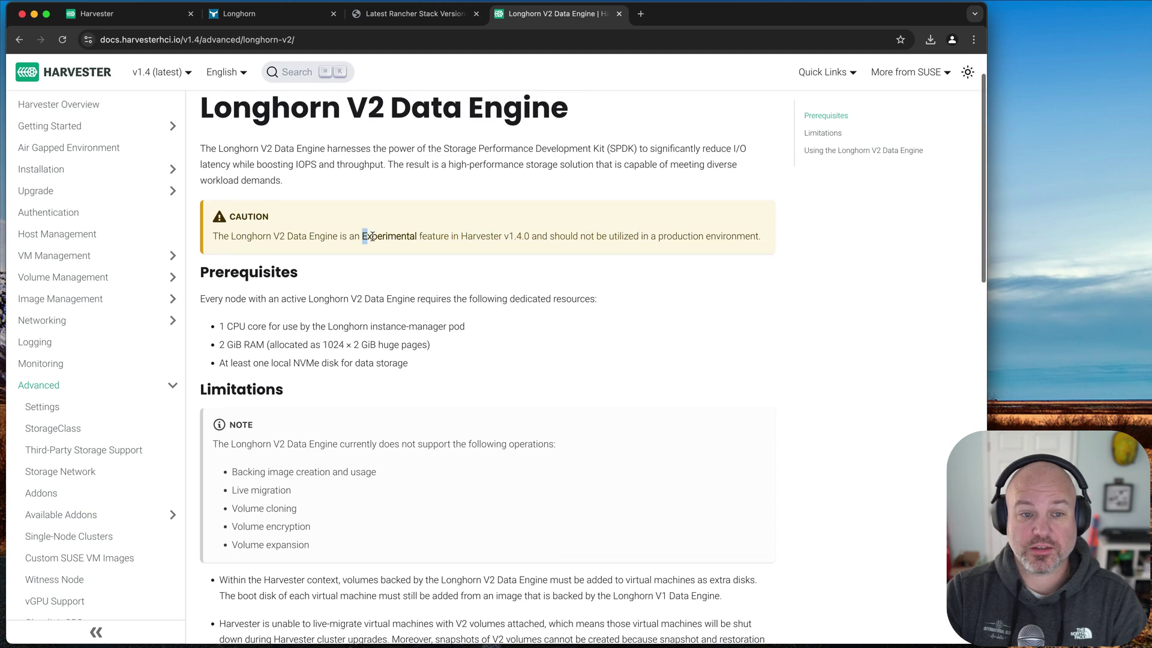
{"action": "left_click_drag", "start_coordinate": [361, 236], "coordinate": [699, 237]}
{"action": "scroll", "coordinate": [700, 237], "scroll_direction": "up", "scroll_amount": 1}
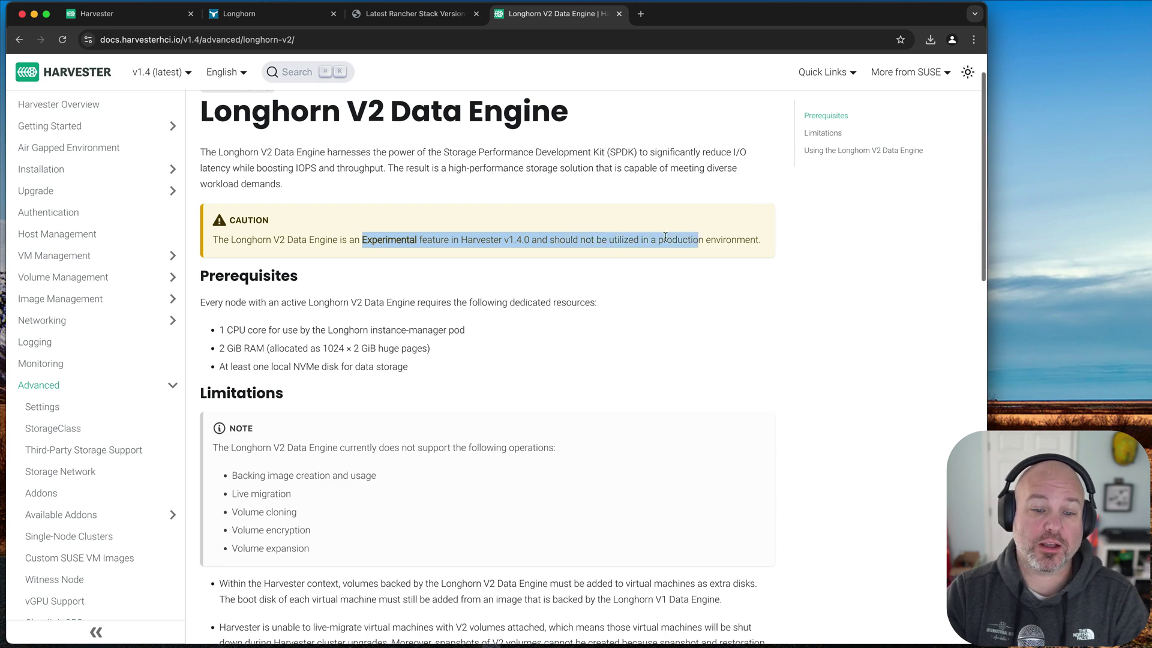
{"action": "scroll", "coordinate": [645, 355], "scroll_direction": "down", "scroll_amount": 13}
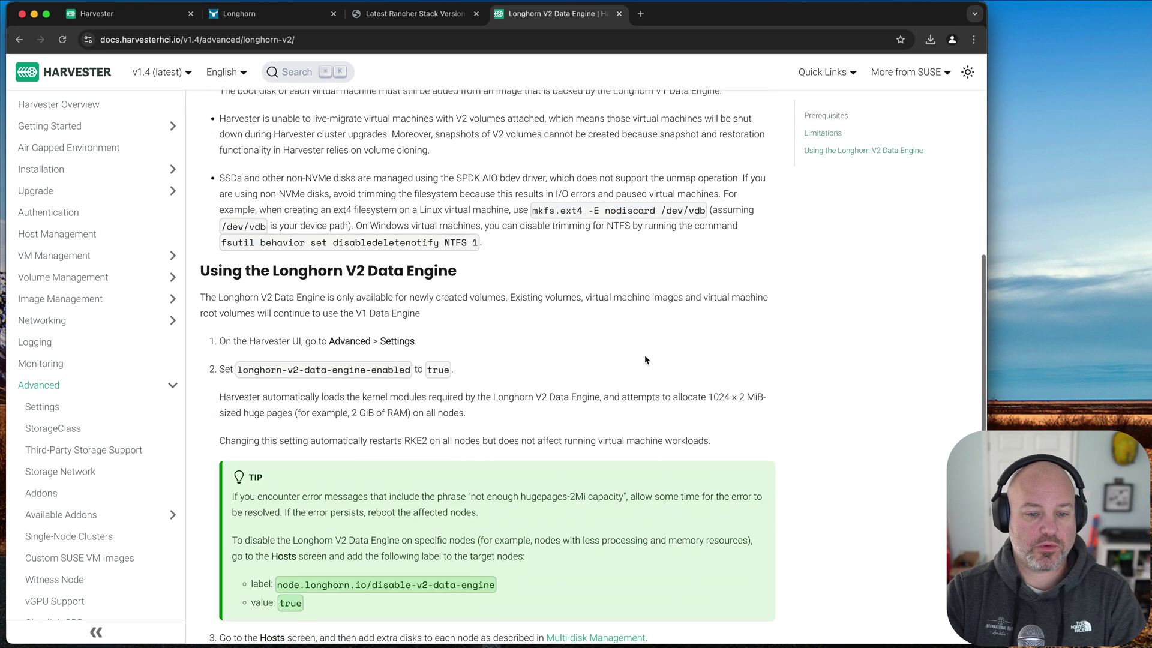
{"action": "scroll", "coordinate": [644, 355], "scroll_direction": "up", "scroll_amount": 15}
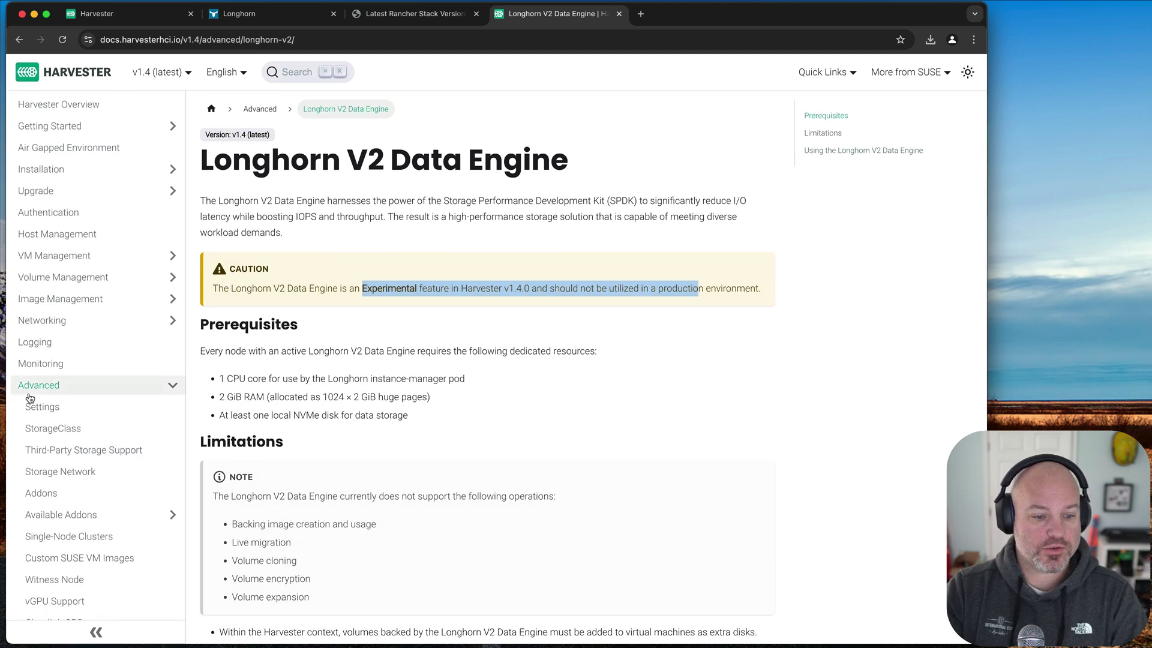
{"action": "scroll", "coordinate": [141, 402], "scroll_direction": "down", "scroll_amount": 5}
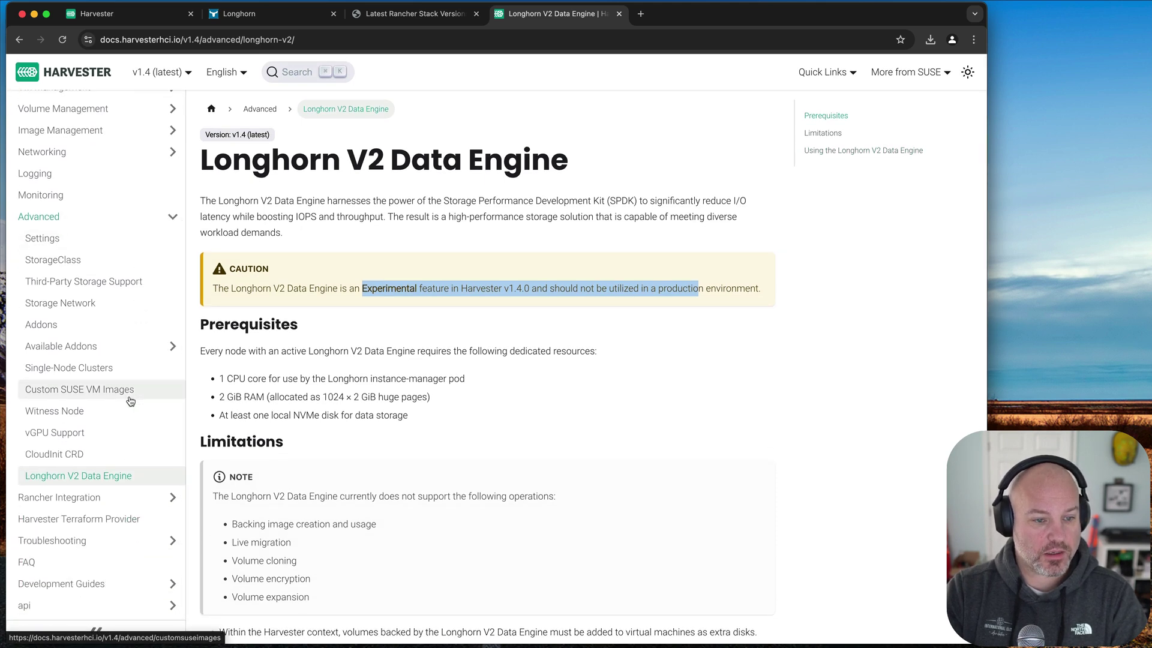
- Read the Rancher Manager (Experimental) addon page under Available Addons, then return to Harvester
{"action": "left_click", "coordinate": [141, 347]}
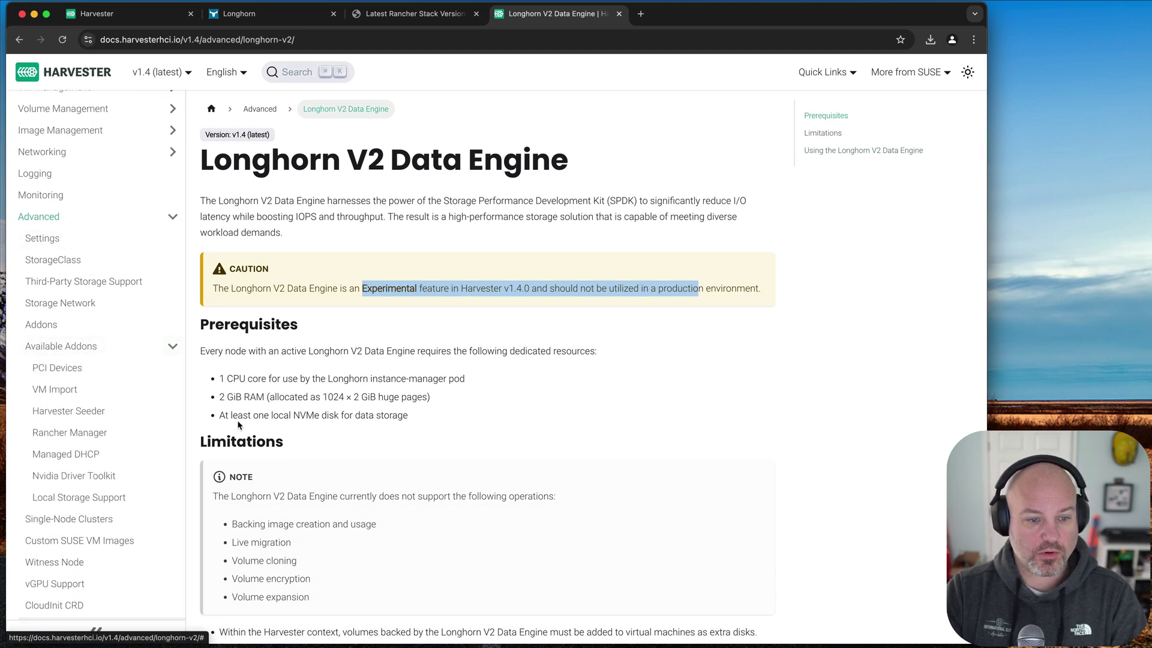
{"action": "left_click", "coordinate": [138, 434]}
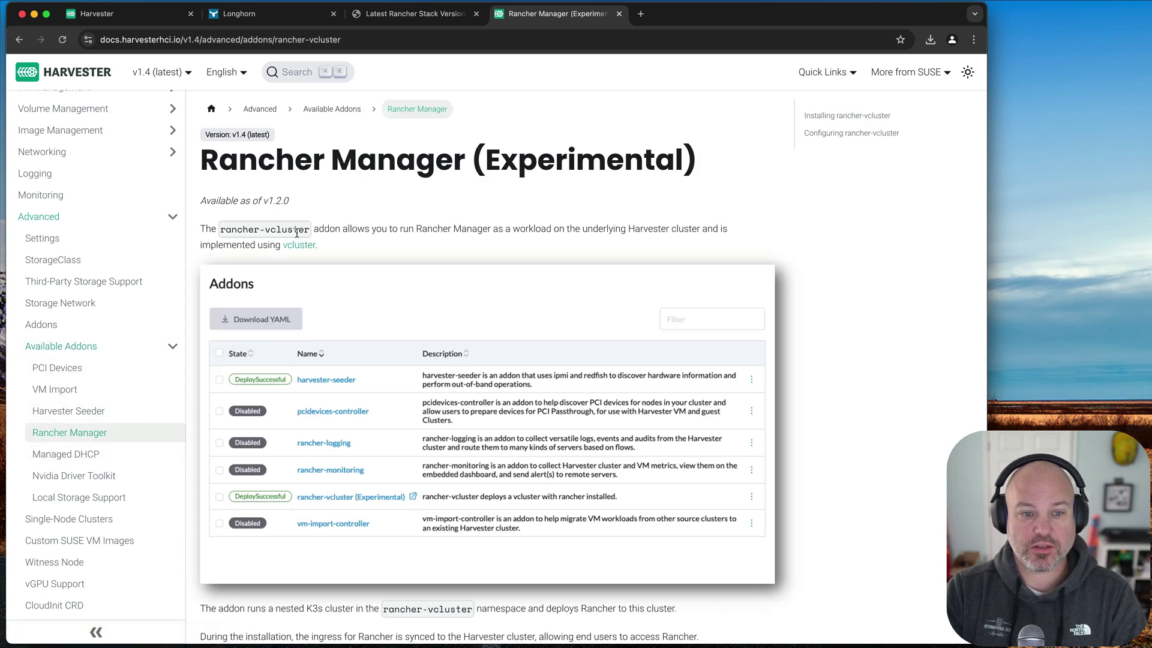
{"action": "scroll", "coordinate": [483, 414], "scroll_direction": "down", "scroll_amount": 10}
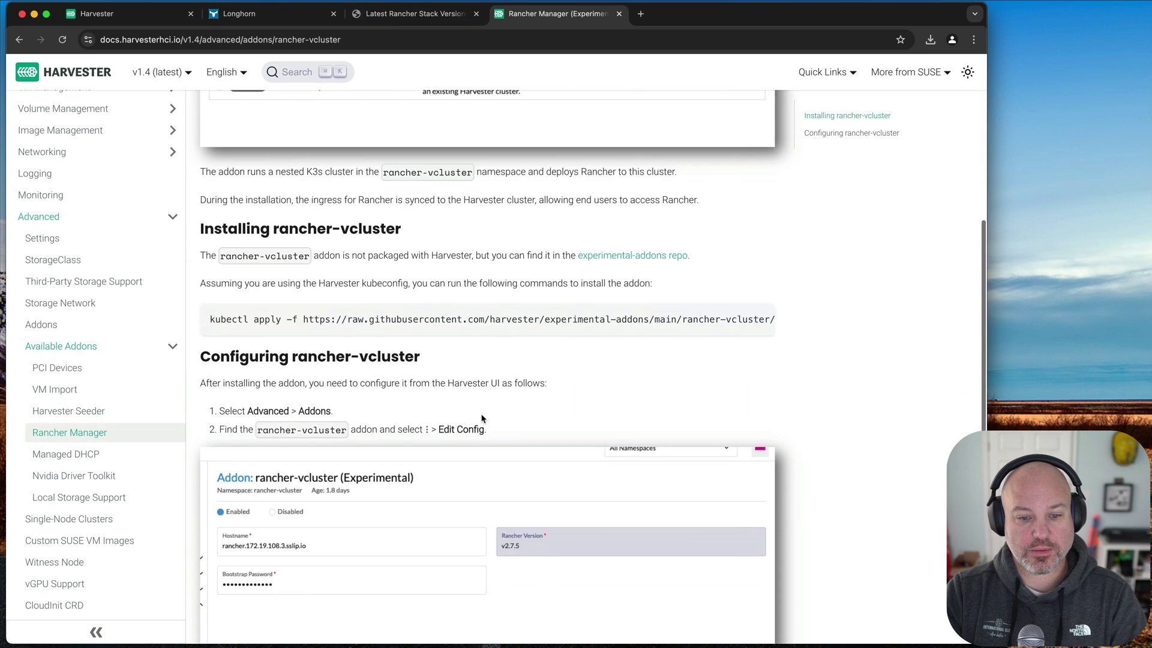
{"action": "scroll", "coordinate": [483, 412], "scroll_direction": "down", "scroll_amount": 5}
{"action": "scroll", "coordinate": [484, 410], "scroll_direction": "up", "scroll_amount": 15}
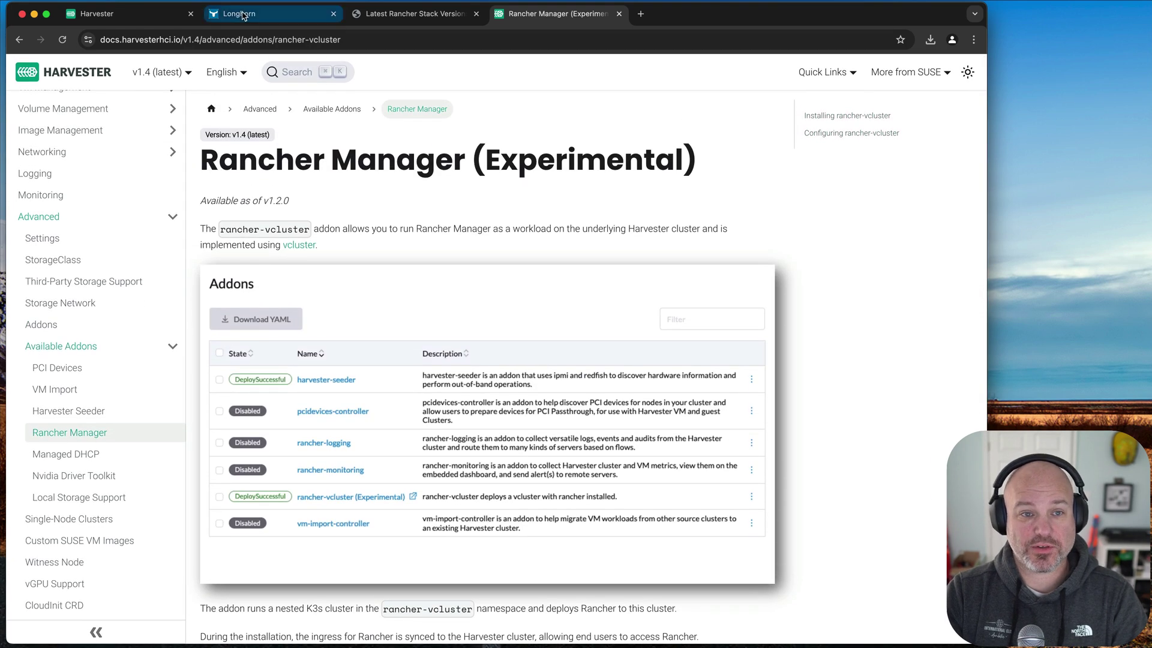
{"action": "left_click", "coordinate": [142, 18]}
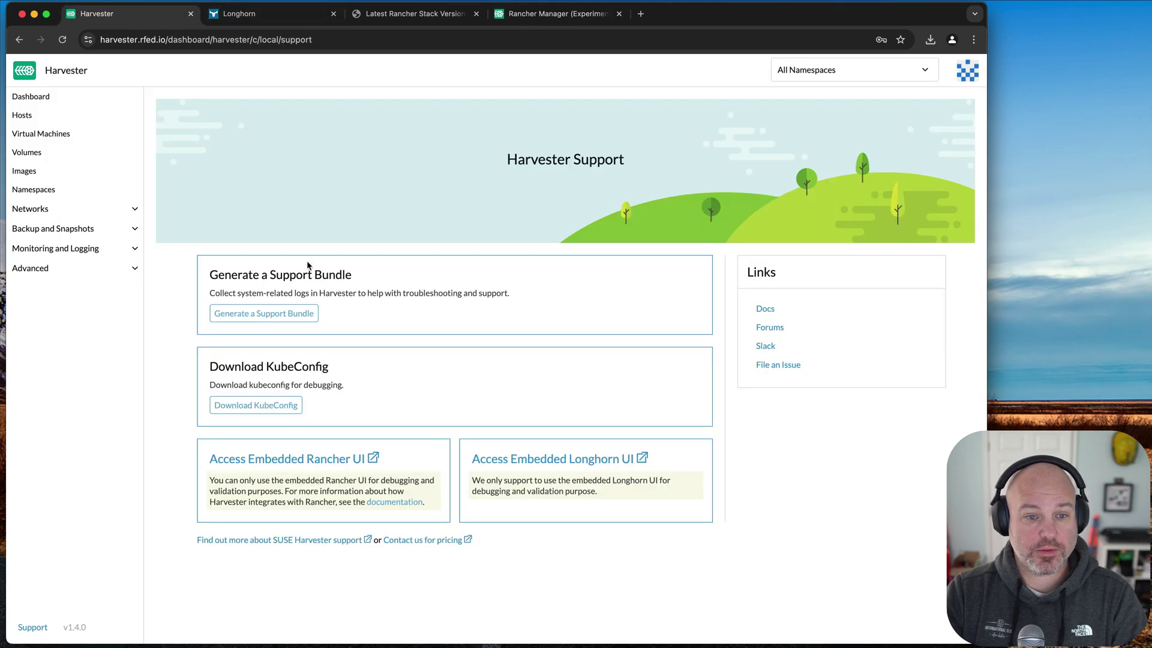
- Open the usb VM's Web VNC console in a window beside the VM list
{"action": "left_click", "coordinate": [41, 135]}
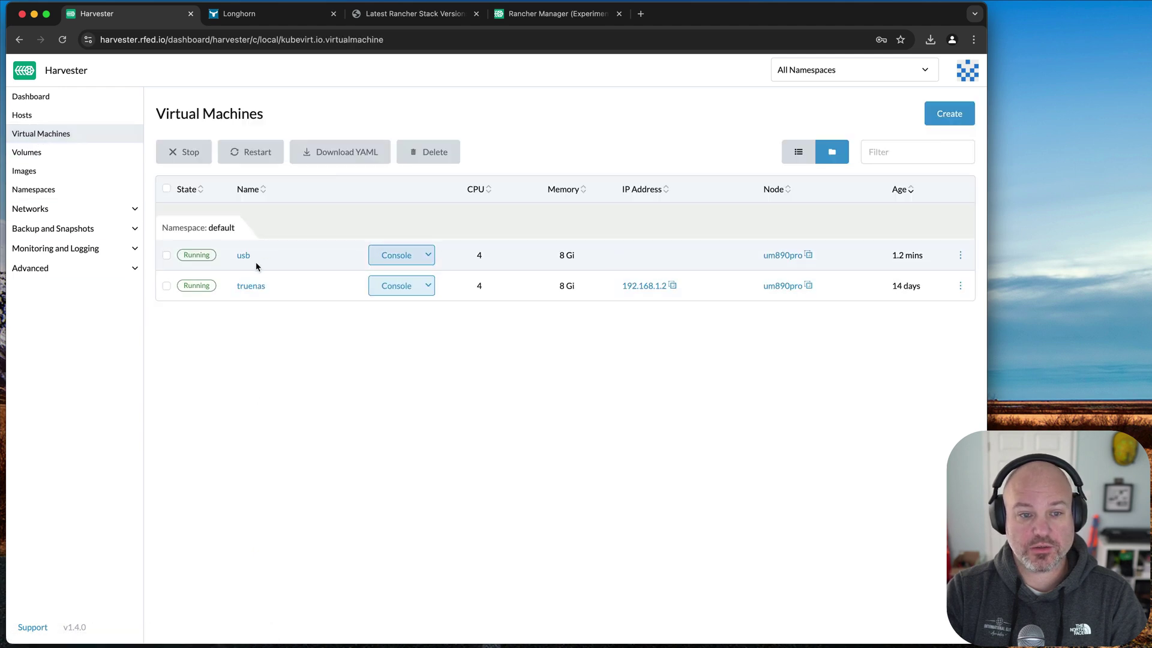
{"action": "left_click", "coordinate": [429, 254]}
{"action": "left_click", "coordinate": [404, 275]}
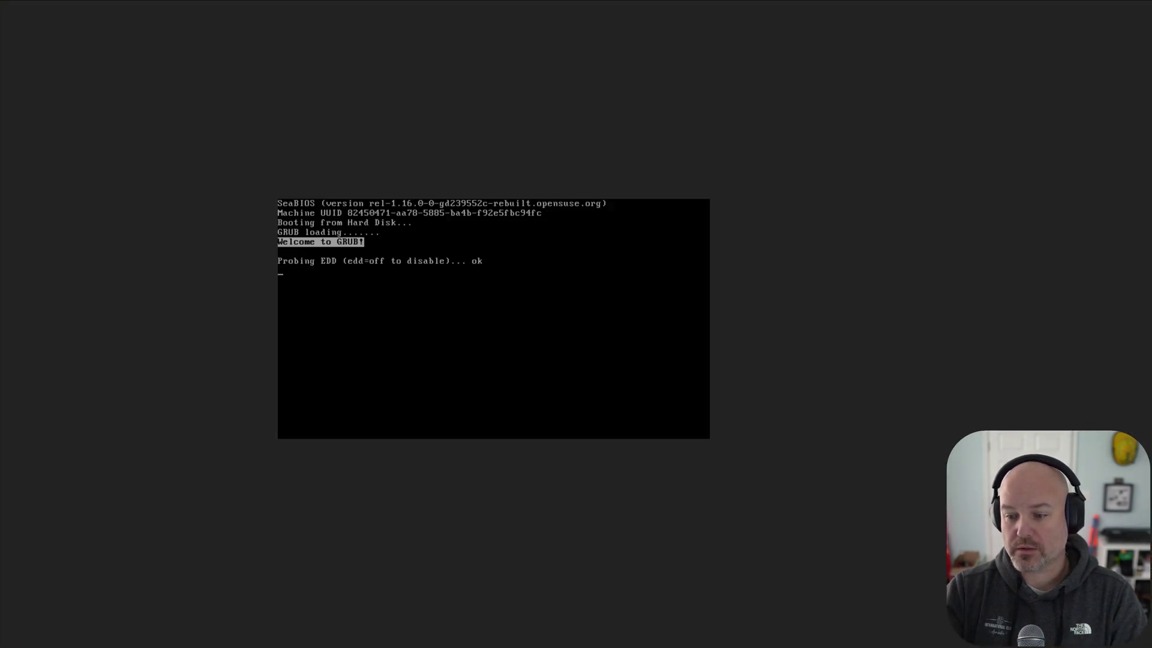
{"action": "key", "text": "ctrl+super+f"}
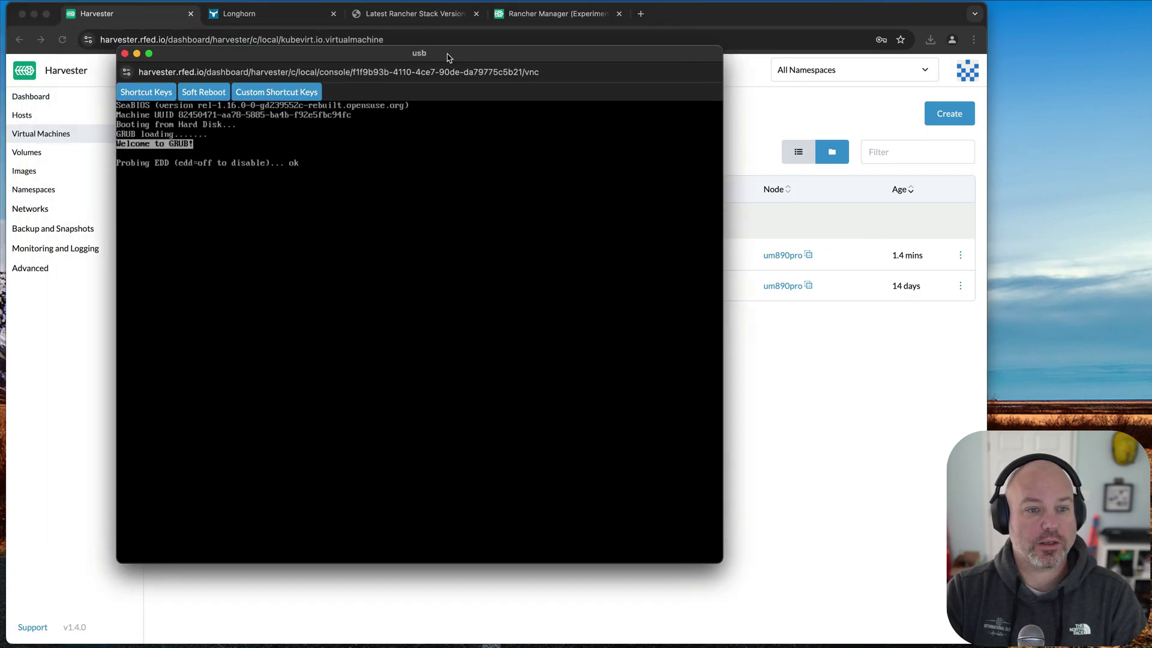
{"action": "mouse_move", "coordinate": [450, 57]}
{"action": "left_mouse_down"}
{"action": "mouse_move", "coordinate": [398, 57]}
{"action": "mouse_move", "coordinate": [460, 70]}
{"action": "left_mouse_up"}
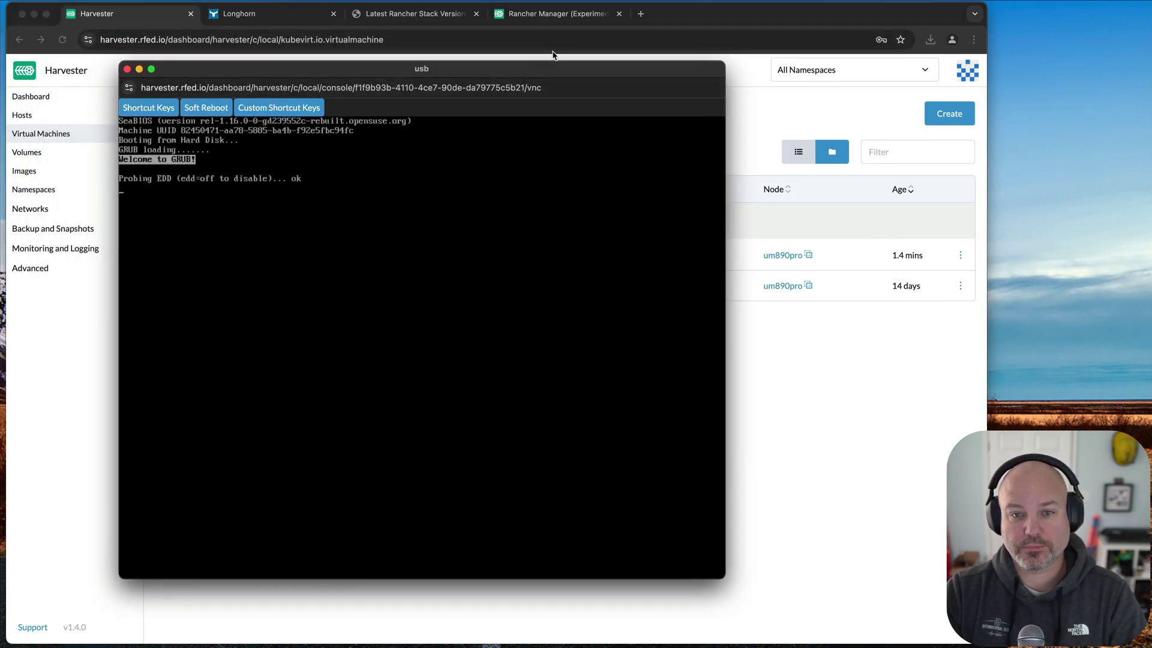
{"action": "left_click_drag", "start_coordinate": [553, 77], "coordinate": [649, 96]}
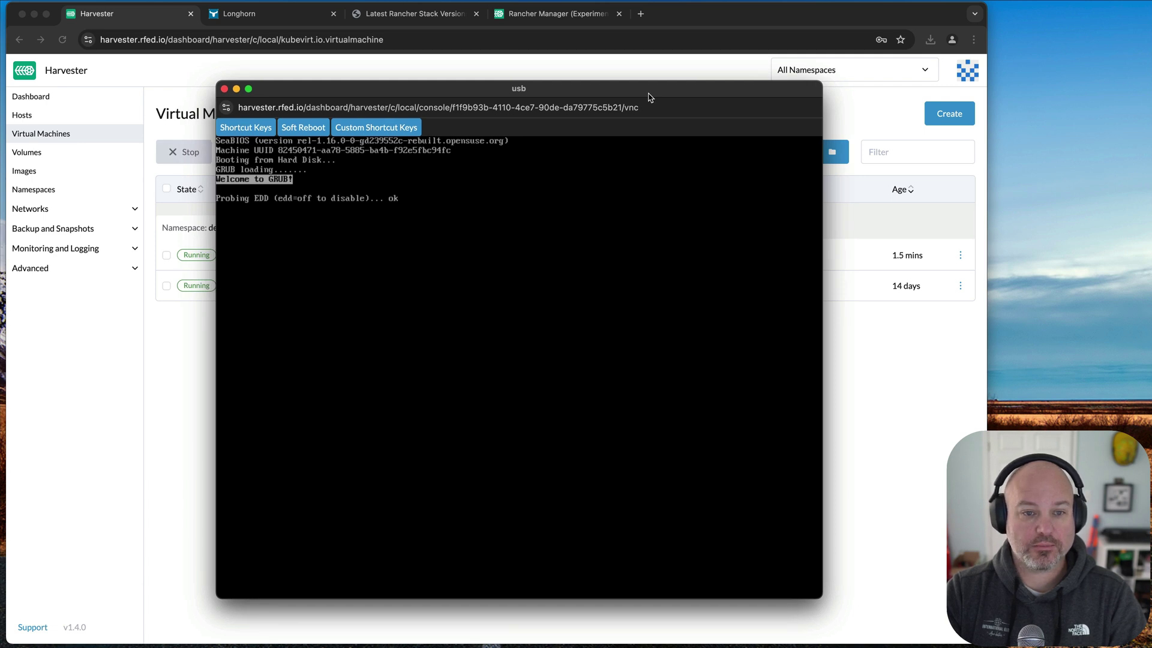
{"action": "mouse_move", "coordinate": [650, 97]}
{"action": "left_mouse_down"}
{"action": "mouse_move", "coordinate": [544, 88]}
{"action": "mouse_move", "coordinate": [634, 90]}
{"action": "left_mouse_up"}
- Log in to the usb VM console as root
{"action": "type", "text": "root"}
{"action": "key", "text": "Return"}
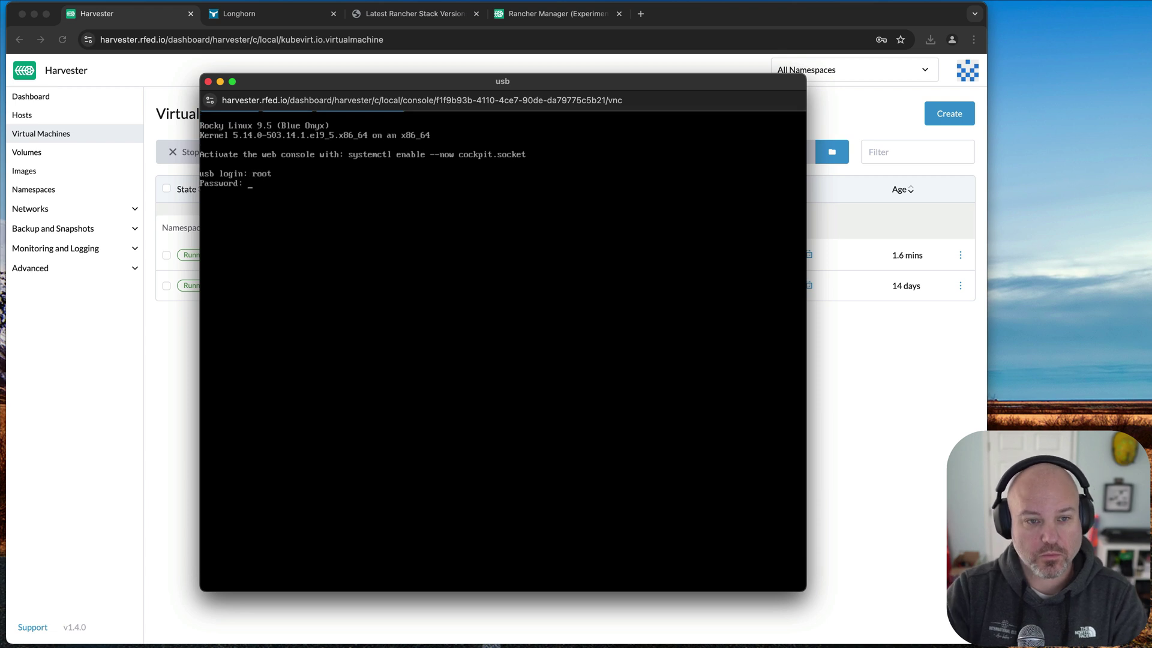
{"action": "key", "text": "Return"}
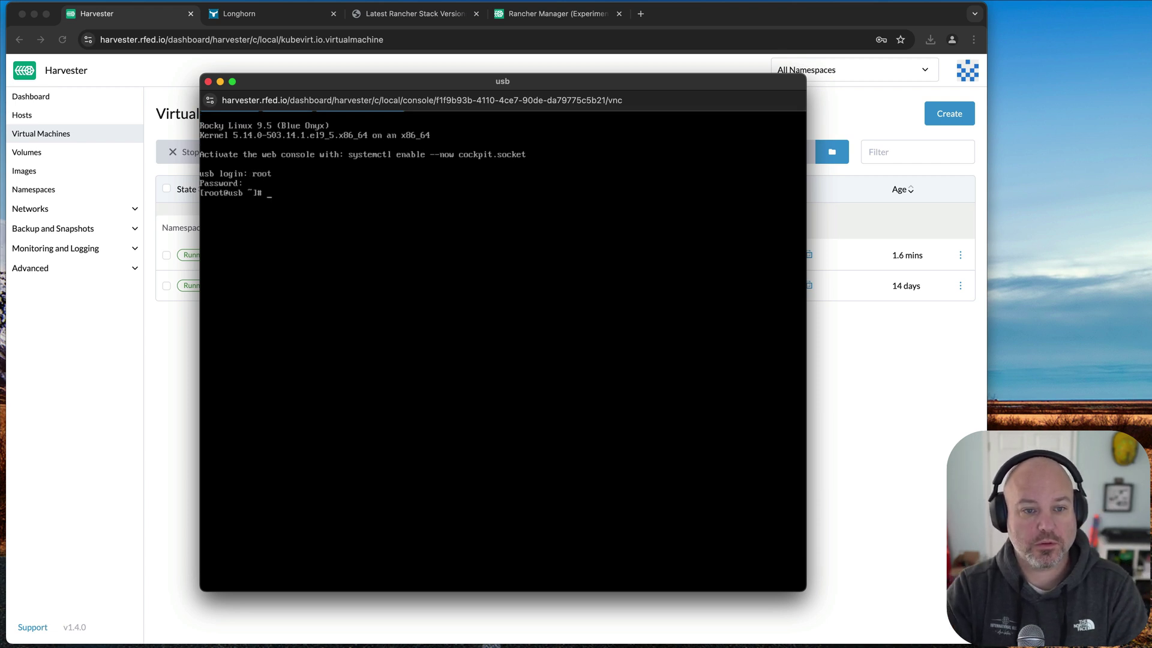
{"action": "key", "text": "Return"}
{"action": "key", "text": "Return"}
{"action": "key", "text": "Return"}
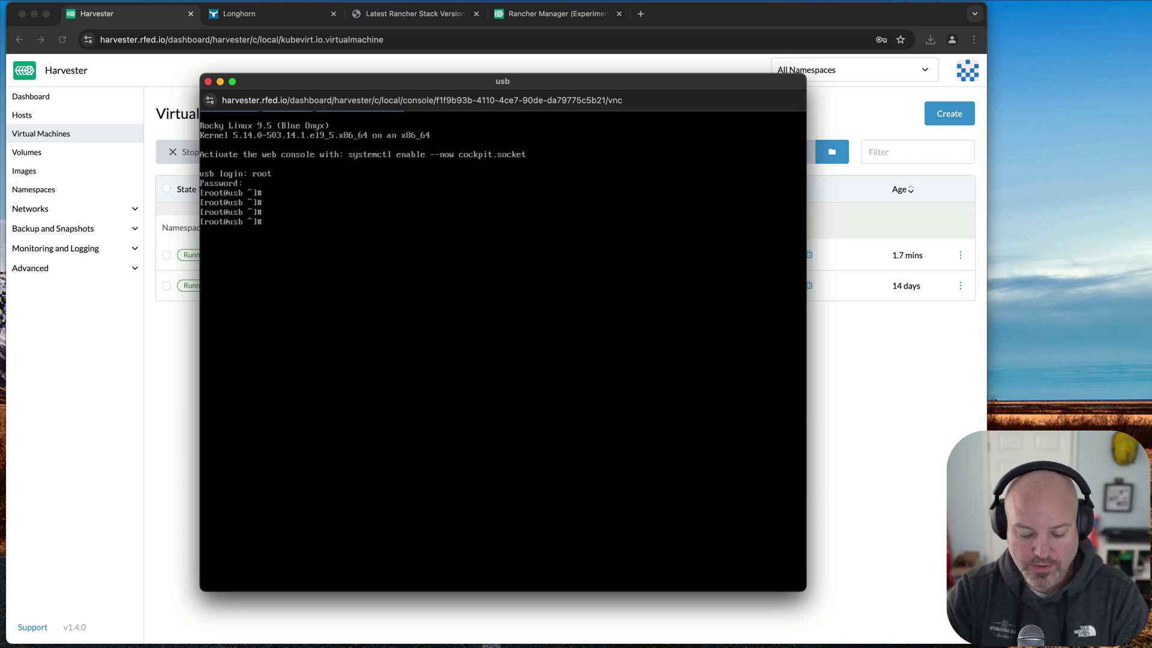
- Run lsusb, try installing it with yum, then run dmidecode and lsblk
{"action": "type", "text": "lsusb"}
{"action": "key", "text": "Return"}
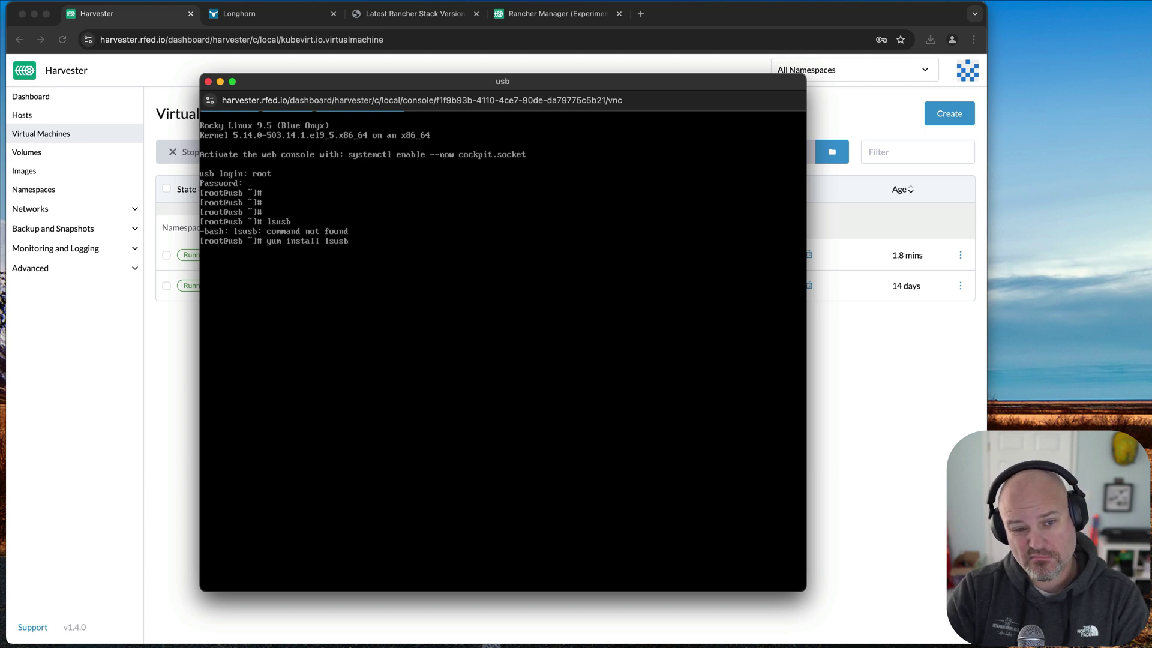
{"action": "key", "text": "Return"}
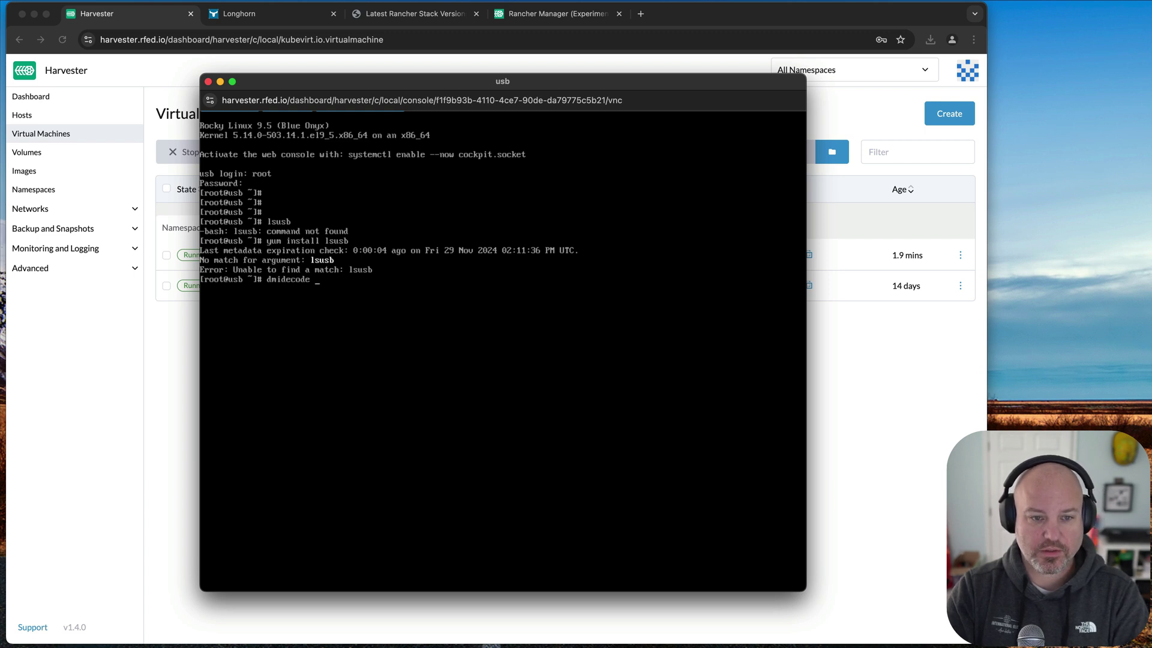
{"action": "key", "text": "Return"}
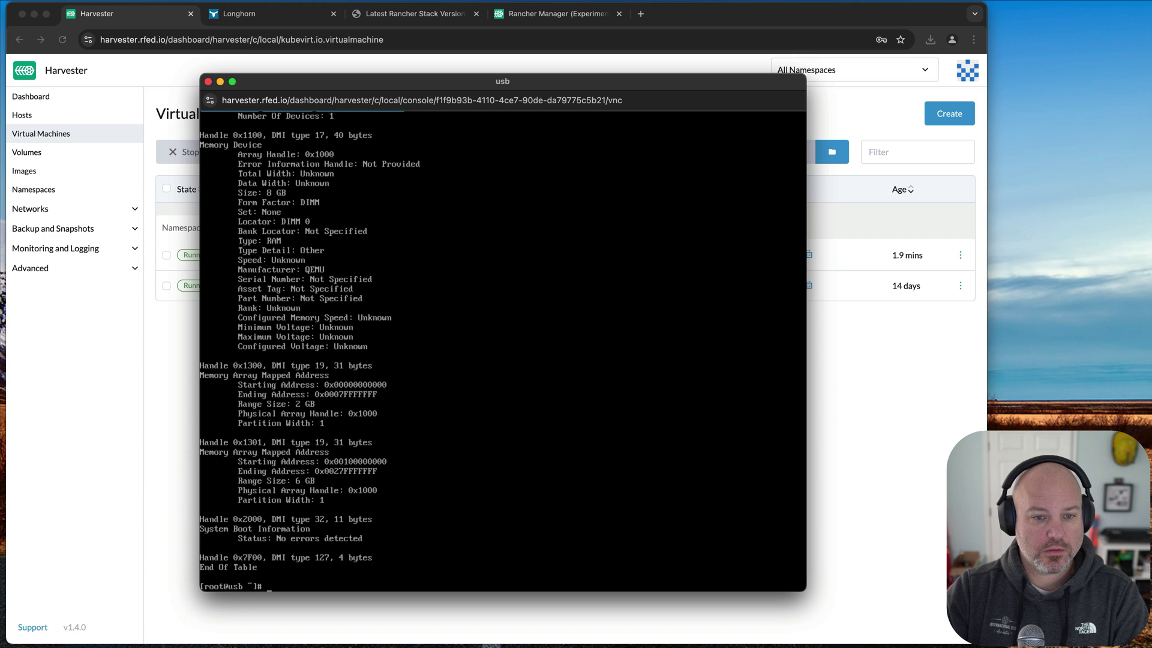
{"action": "key", "text": "Up"}
{"action": "key", "text": "Down"}
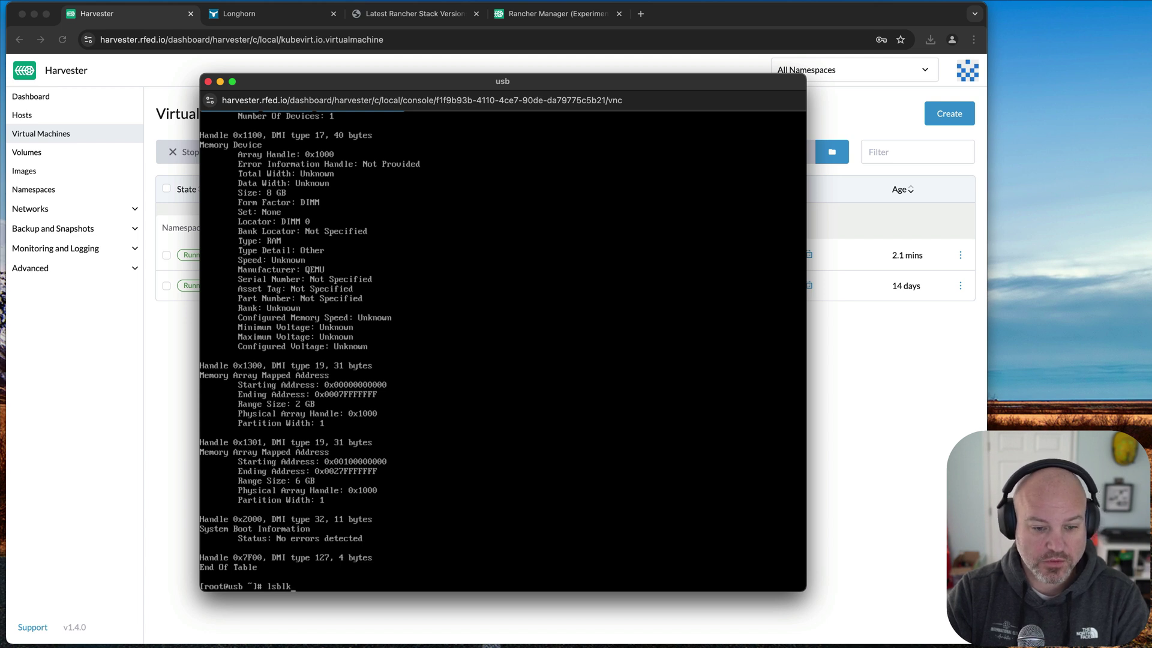
{"action": "key", "text": "Return"}
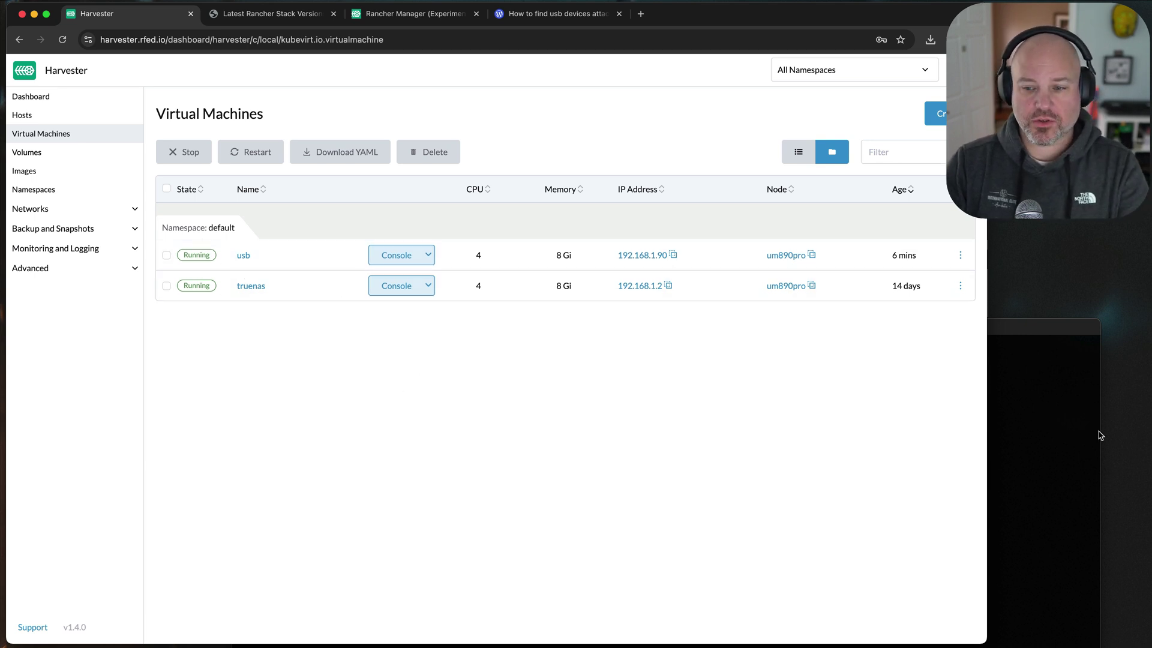
- Review the three lsusb output lines in the SSH terminal
{"action": "left_click", "coordinate": [1054, 413]}
{"action": "left_click_drag", "start_coordinate": [551, 363], "coordinate": [237, 341]}
{"action": "left_click", "coordinate": [234, 341]}
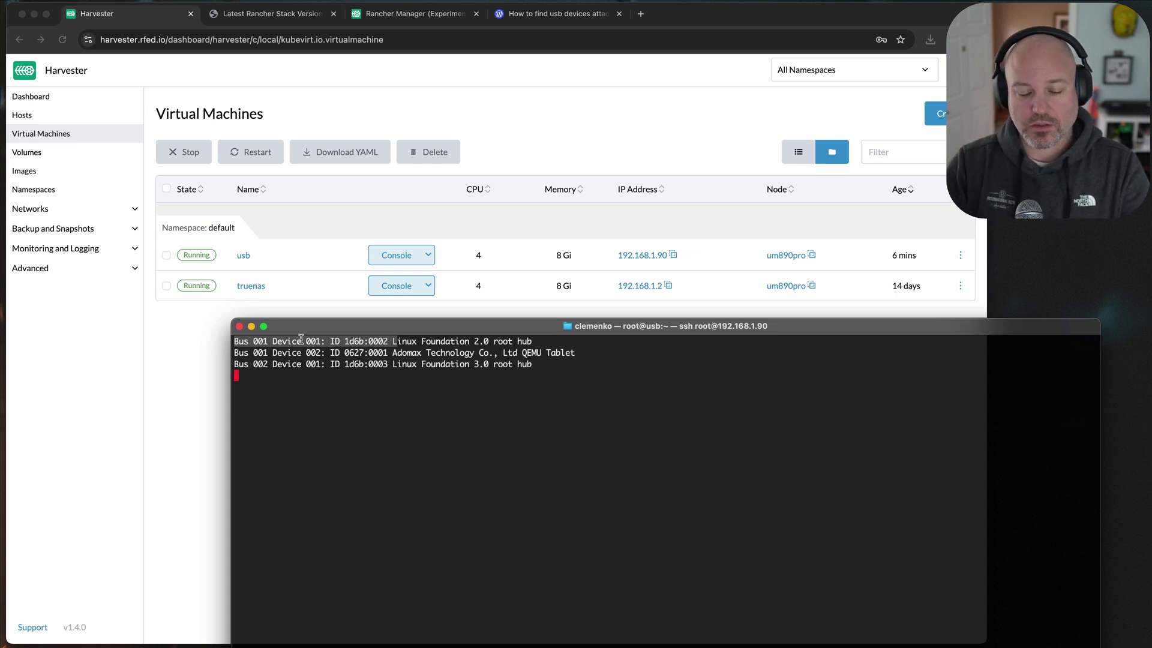
{"action": "left_click_drag", "start_coordinate": [547, 363], "coordinate": [287, 342]}
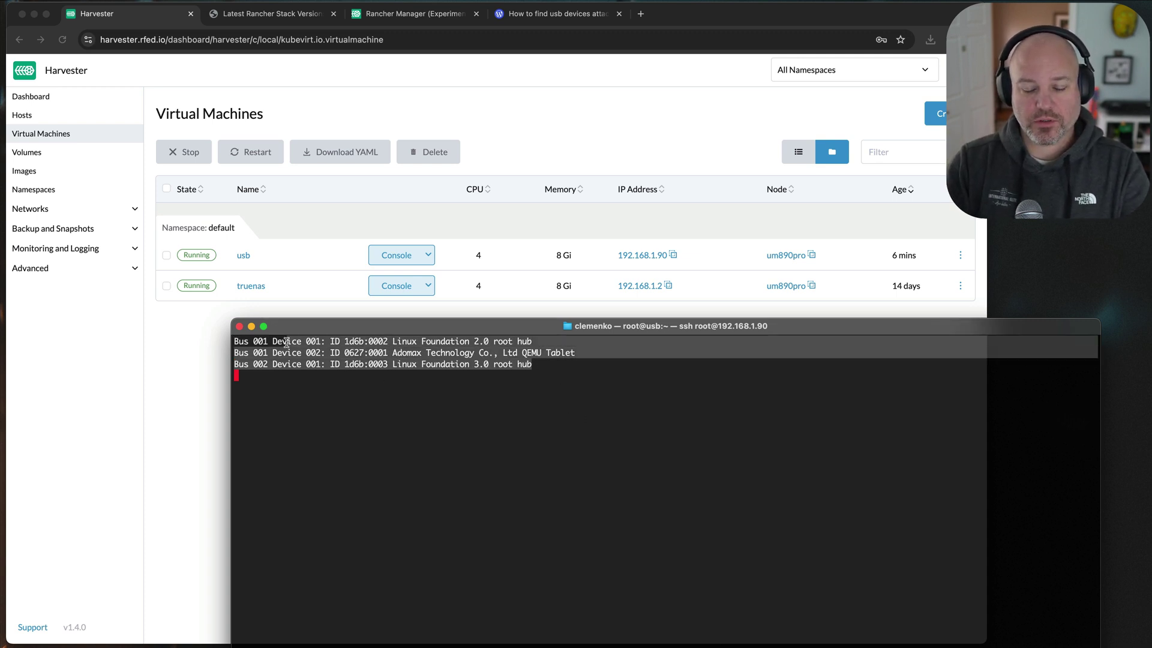
{"action": "left_click", "coordinate": [485, 368]}
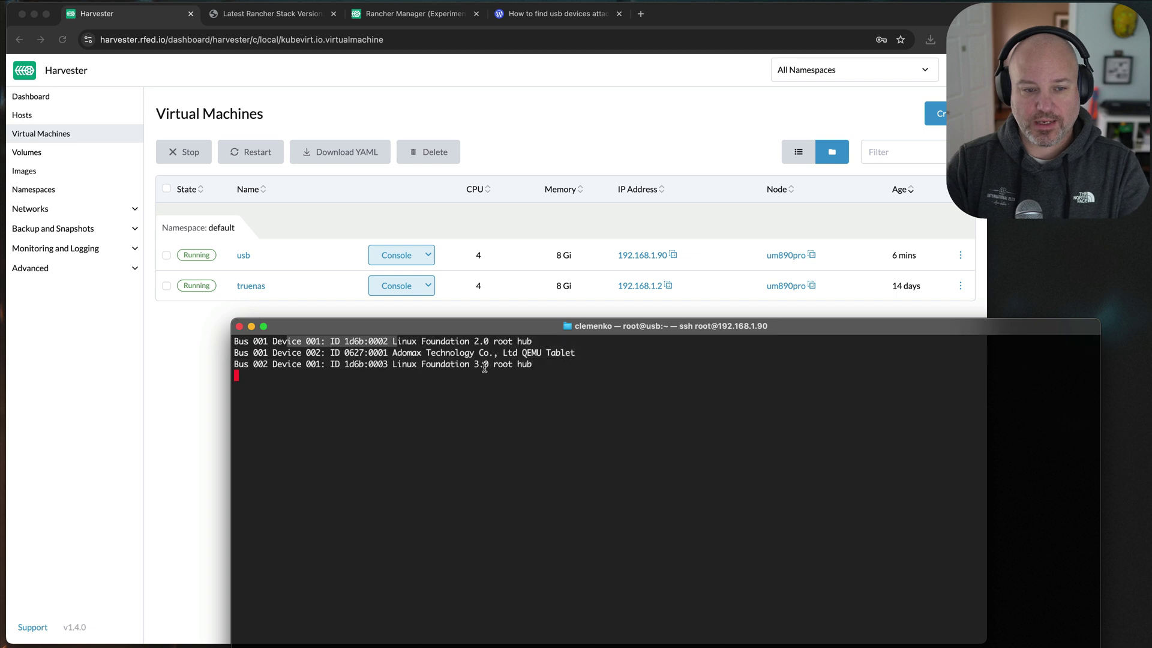
{"action": "left_click", "coordinate": [182, 454]}
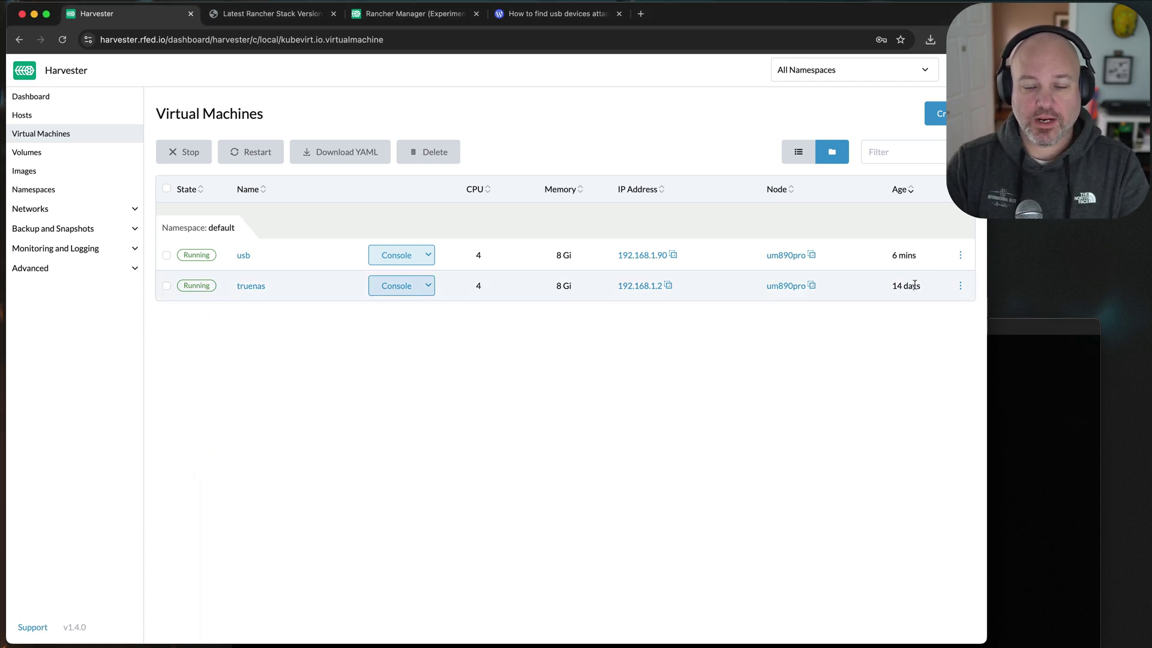
{"action": "left_click", "coordinate": [959, 256]}
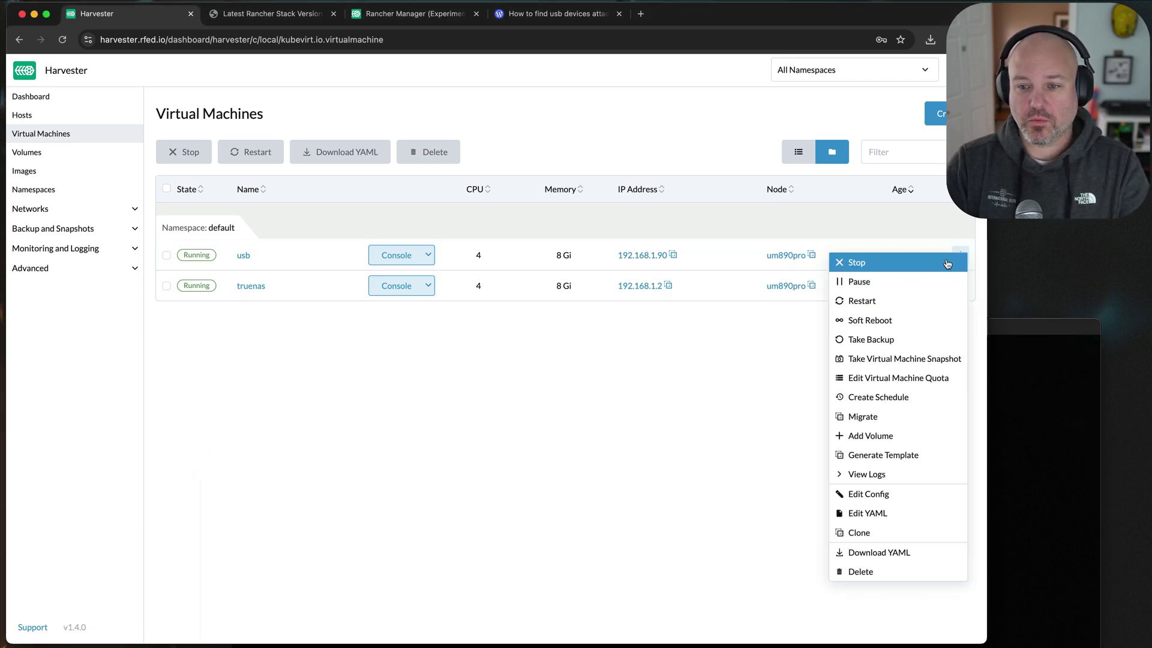
{"action": "left_click", "coordinate": [903, 493]}
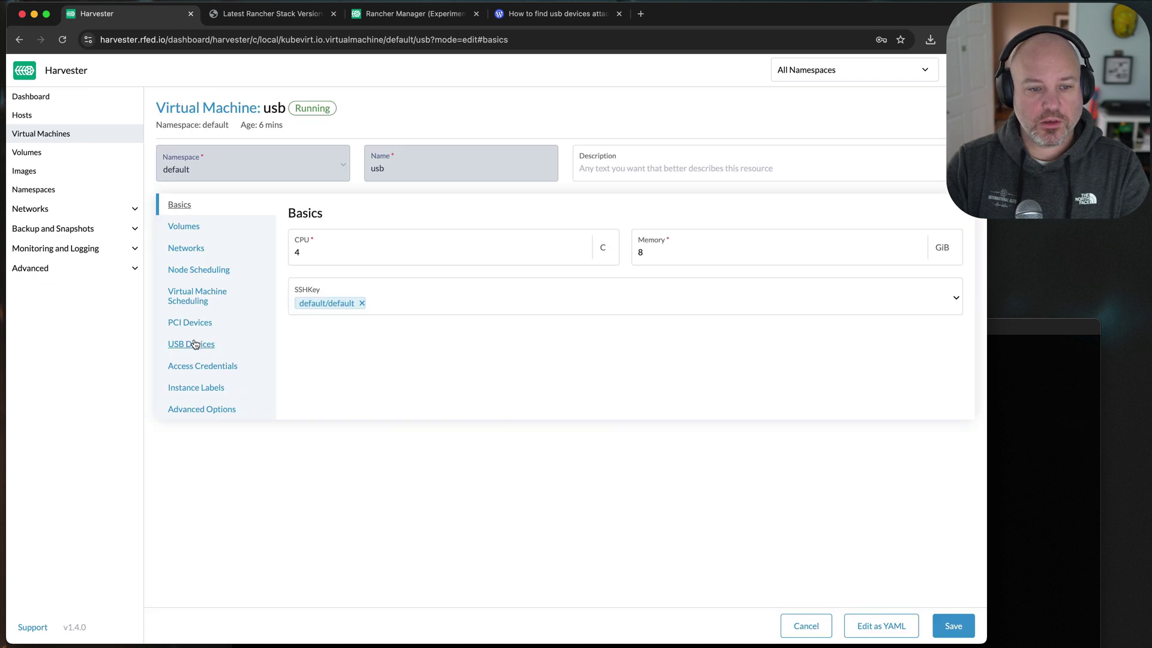
{"action": "left_click", "coordinate": [195, 343]}
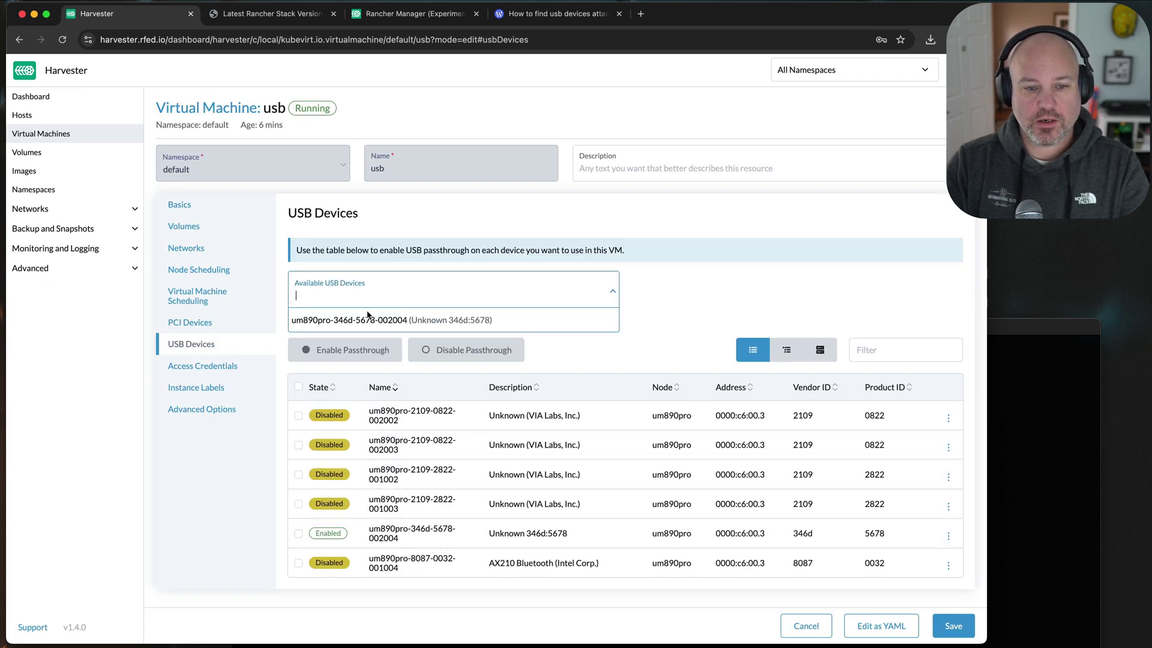
{"action": "left_click", "coordinate": [368, 320]}
{"action": "left_click", "coordinate": [953, 625]}
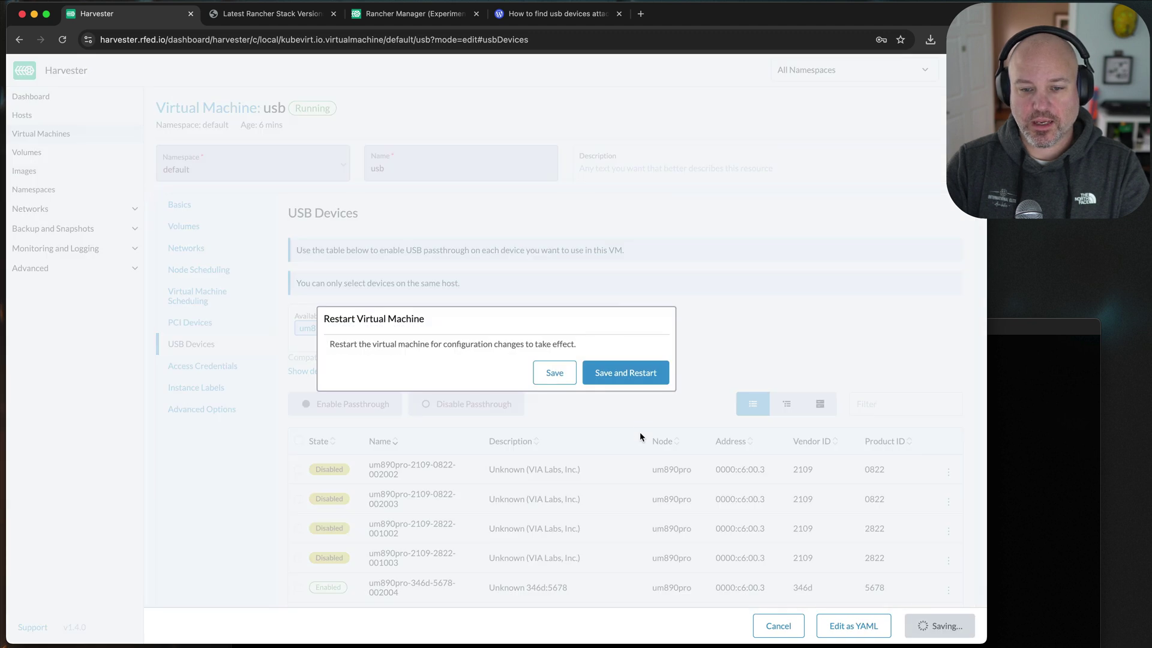
{"action": "left_click", "coordinate": [634, 377]}
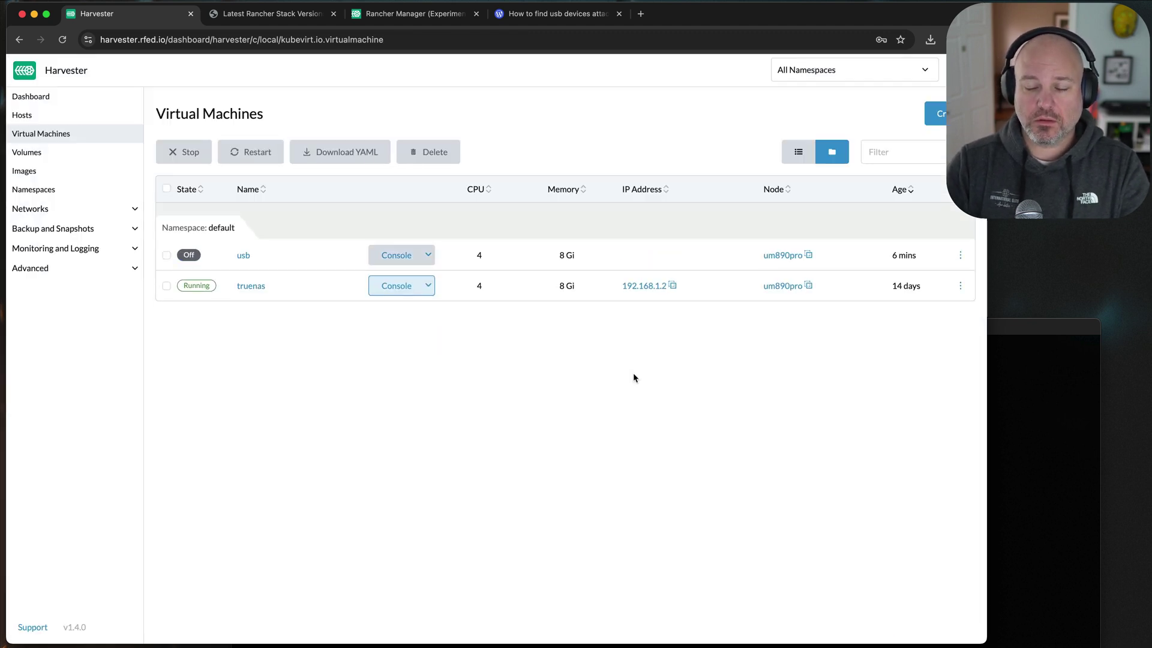
- Open the usb VM's Serial Console and wait until the VM shows Running
{"action": "left_click", "coordinate": [1023, 434]}
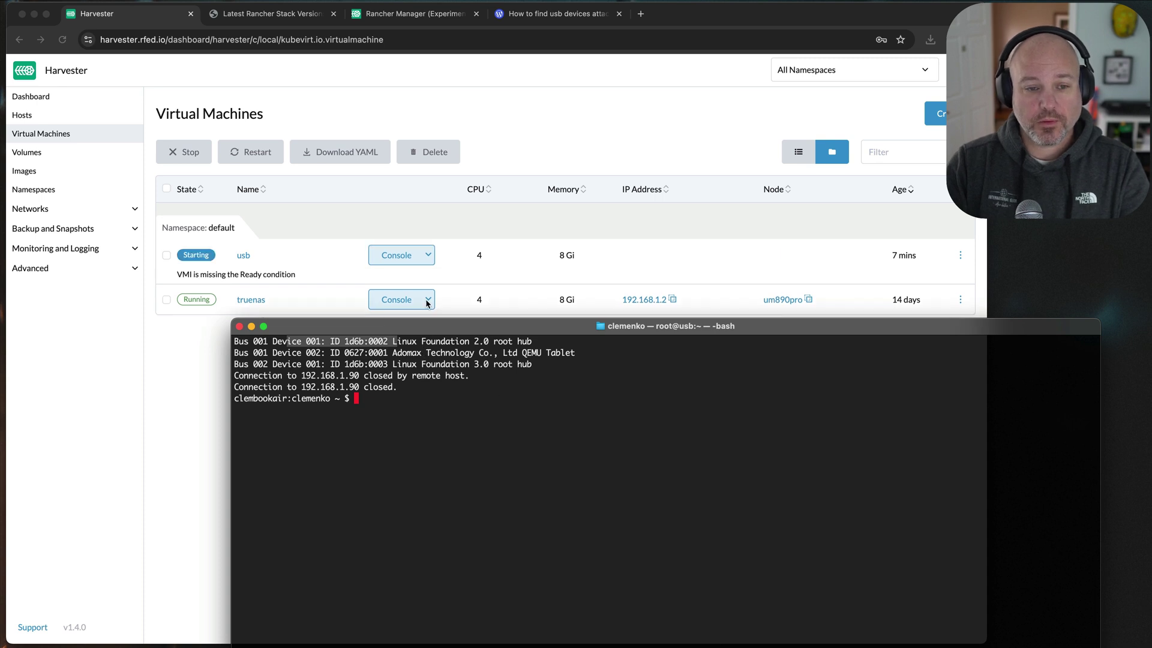
{"action": "left_click", "coordinate": [425, 259]}
{"action": "left_click", "coordinate": [426, 258]}
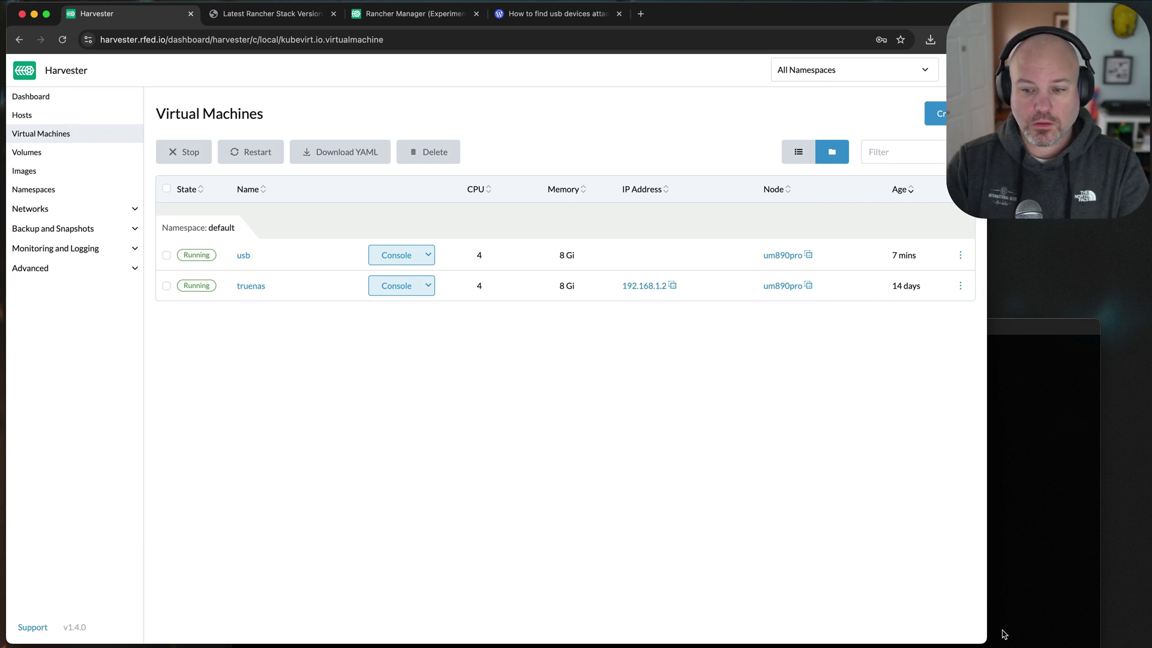
{"action": "left_click", "coordinate": [1020, 400]}
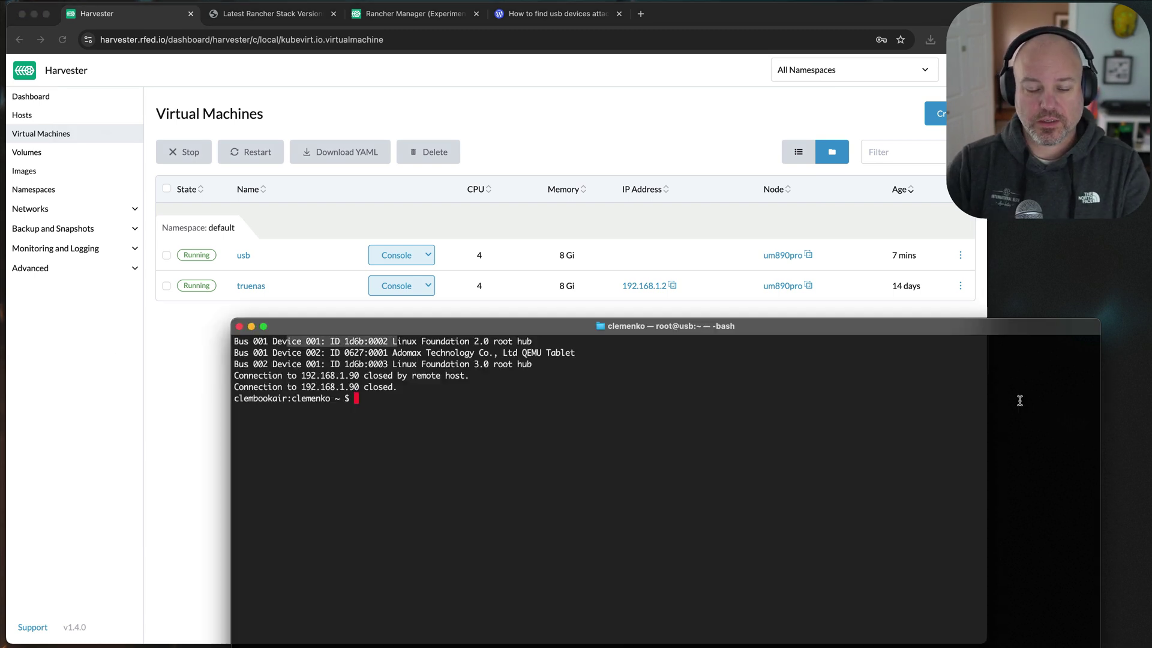
{"action": "key", "text": "Up"}
{"action": "key", "text": "Return"}
{"action": "key", "text": "Up"}
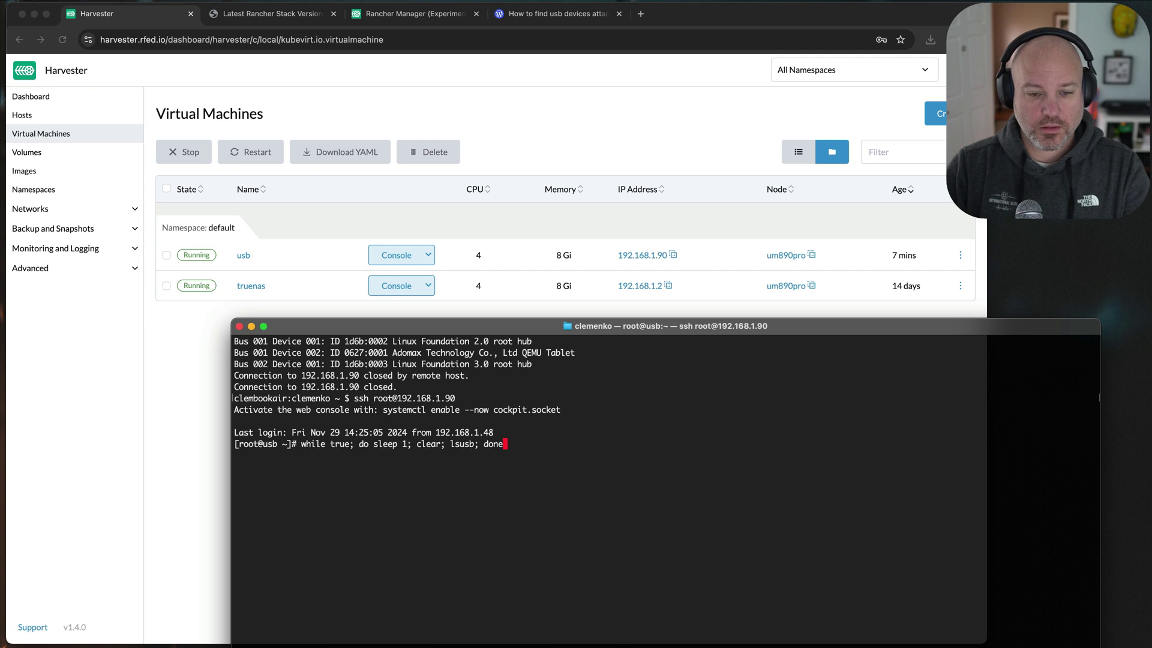
{"action": "key", "text": "Return"}
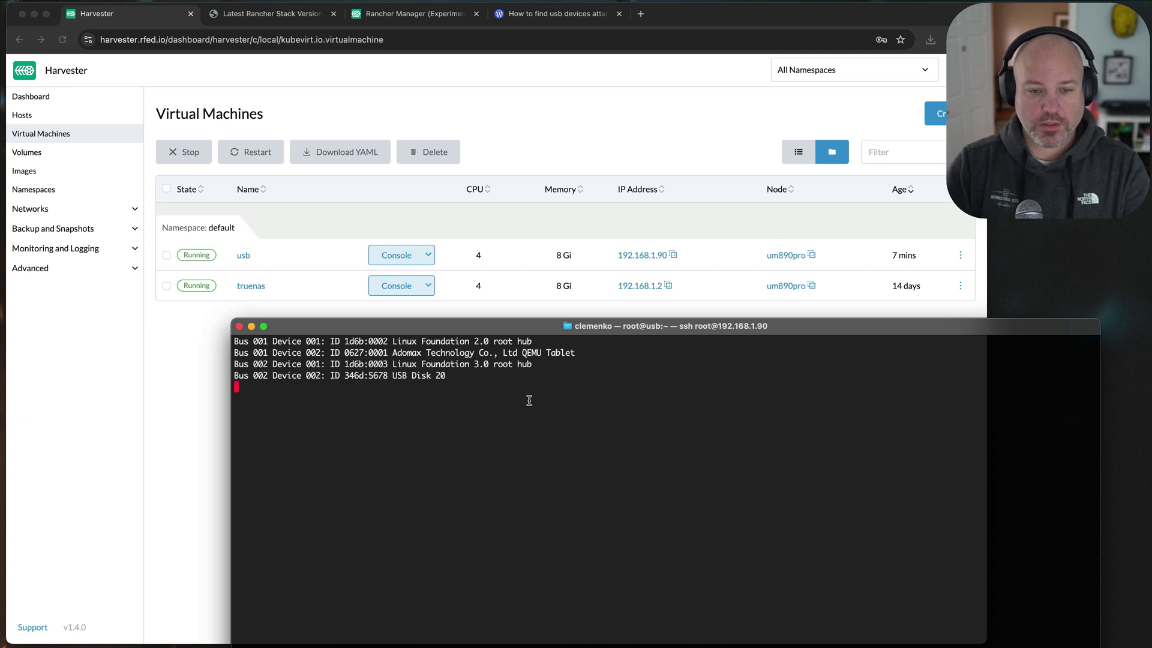
{"action": "left_click_drag", "start_coordinate": [451, 377], "coordinate": [175, 373]}
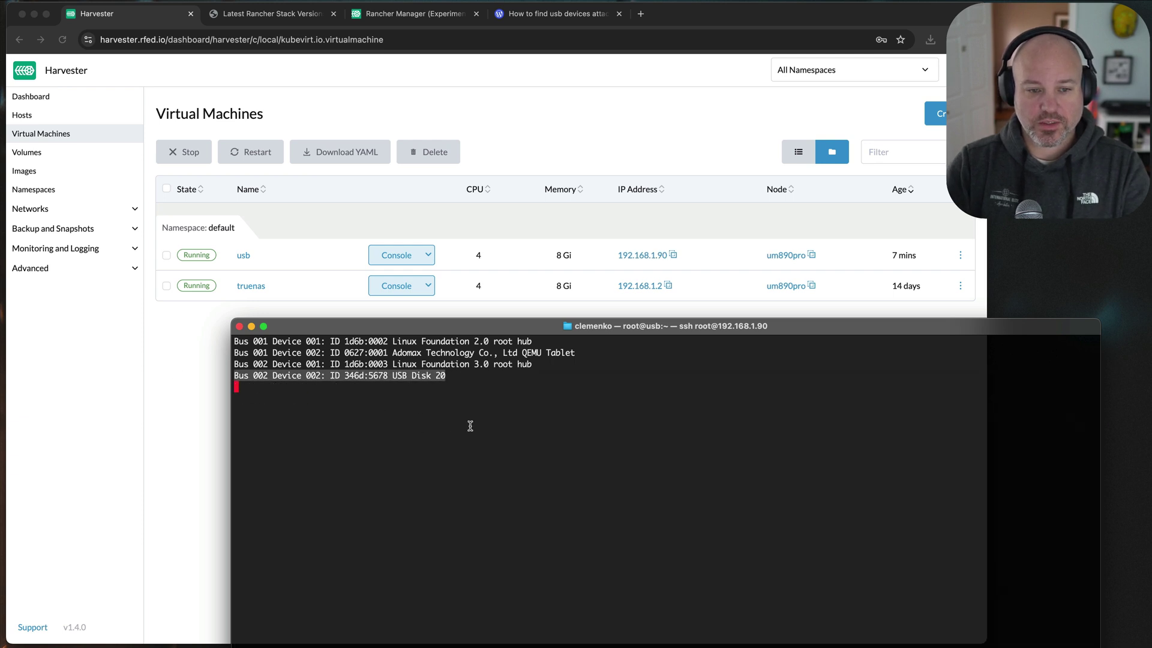
{"action": "key", "text": "ctrl+c"}
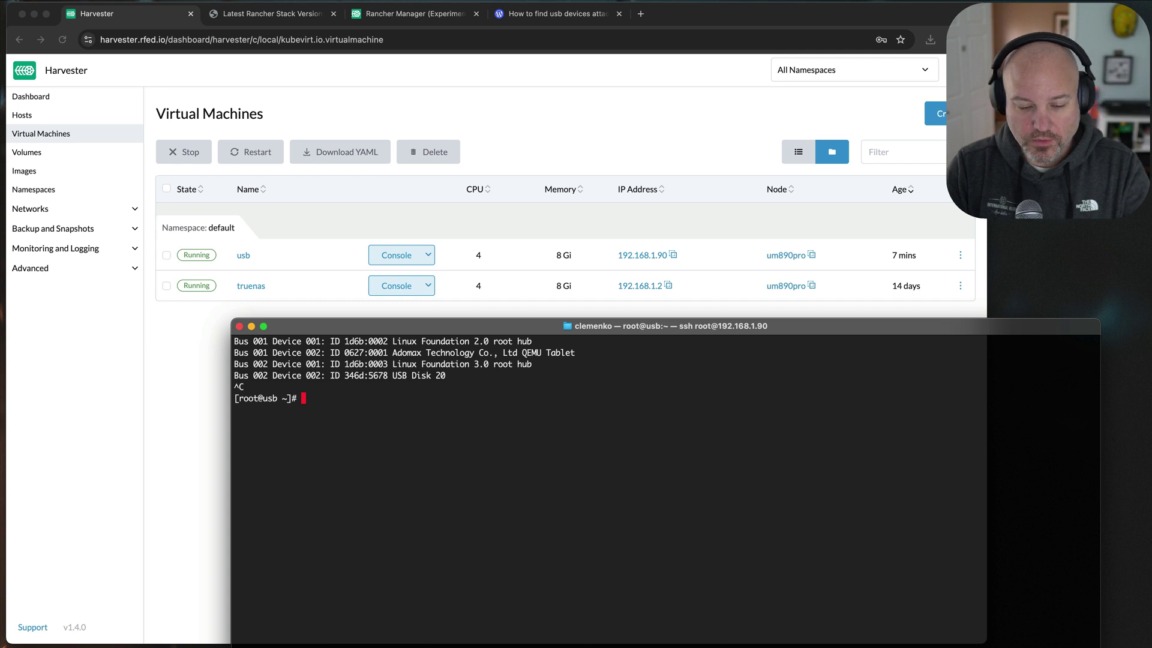
- Run lsblk to identify the sda disk and its sda1 partition
{"action": "type", "text": "lsblk"}
{"action": "key", "text": "Return"}
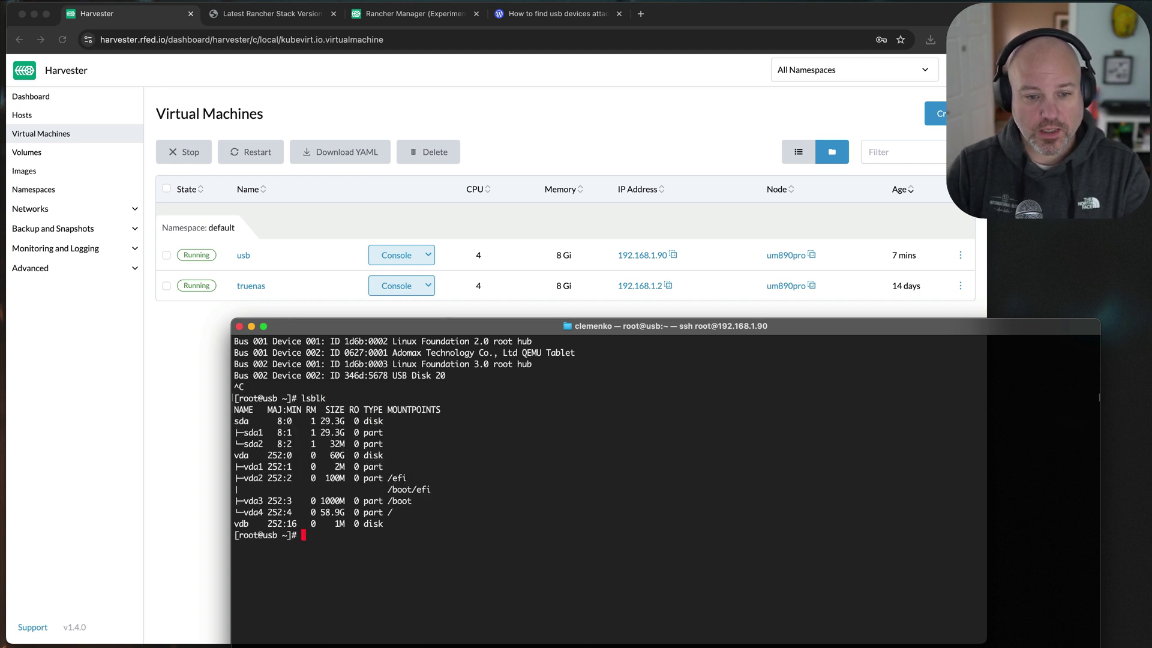
{"action": "left_click_drag", "start_coordinate": [378, 421], "coordinate": [233, 423]}
{"action": "left_click", "coordinate": [391, 433]}
{"action": "left_click_drag", "start_coordinate": [390, 434], "coordinate": [224, 419]}
{"action": "left_click", "coordinate": [468, 604]}
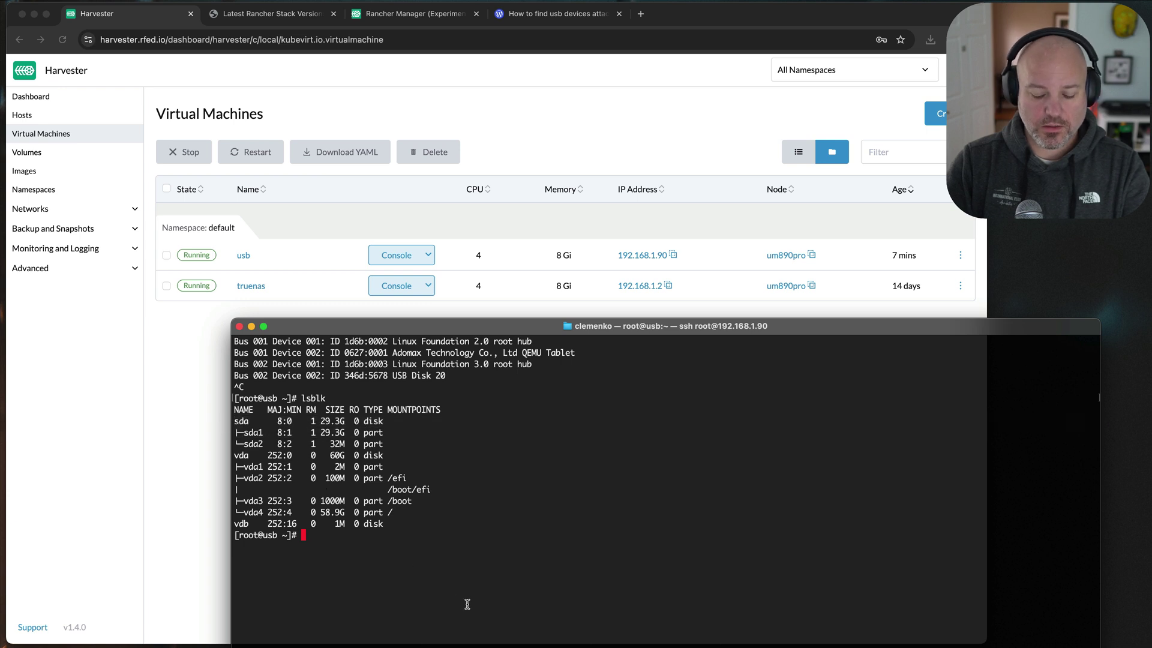
- Mount /dev/sda1 at /mnt using the mount command from history
{"action": "key", "text": "ctrl+r"}
{"action": "type", "text": "mo"}
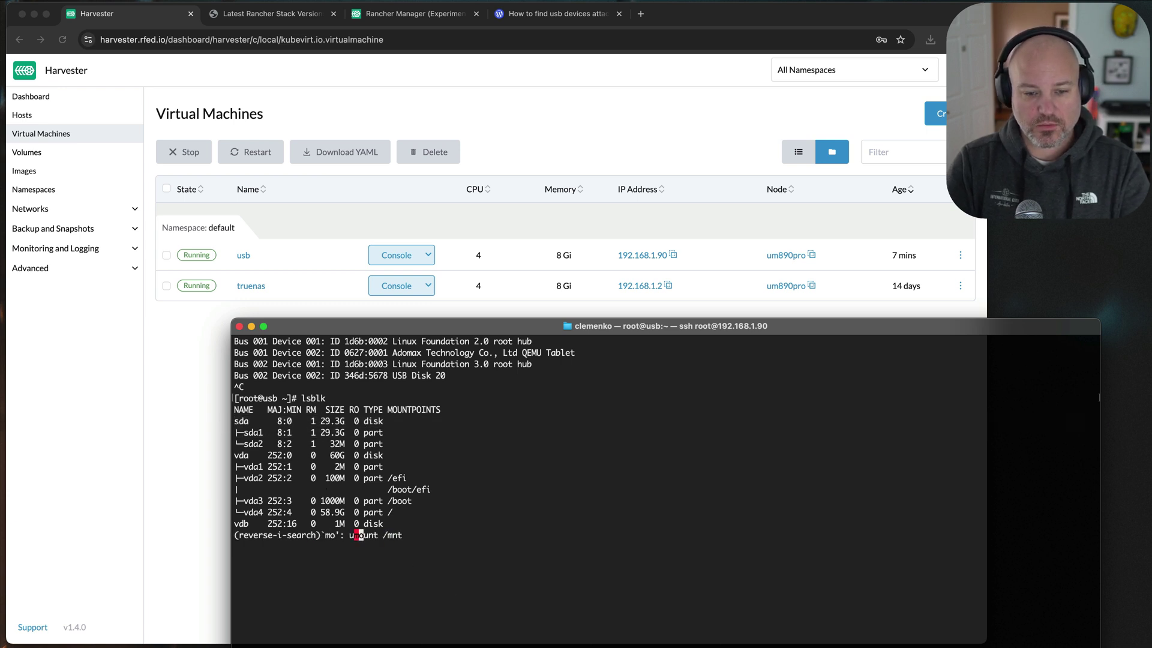
{"action": "key", "text": "ctrl+r"}
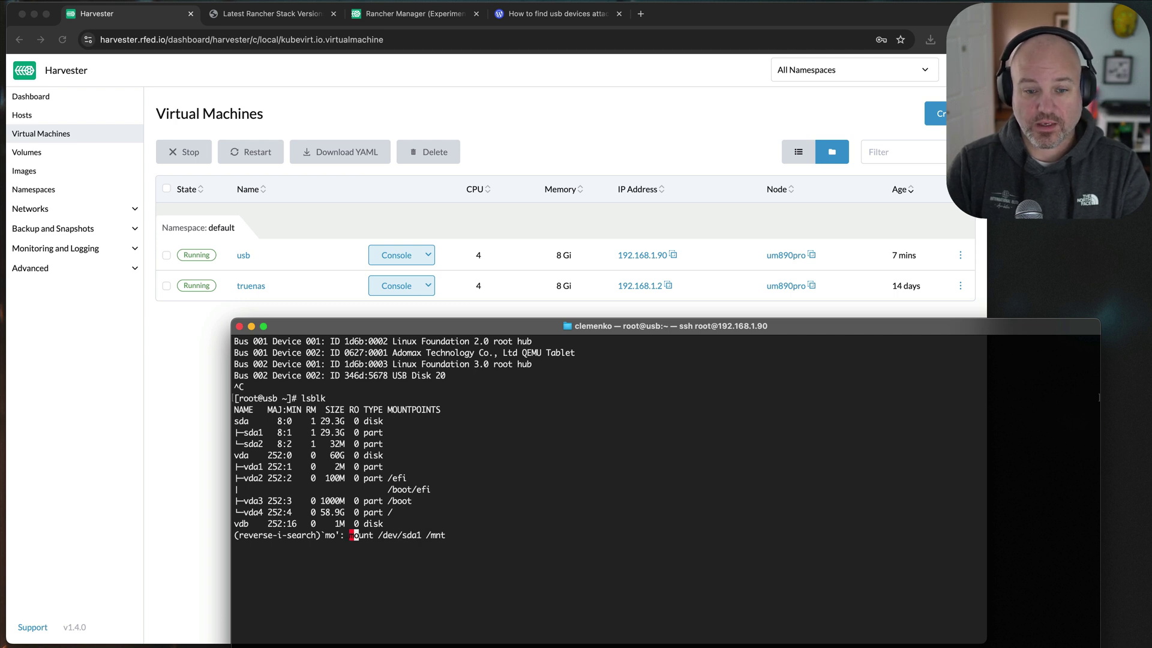
{"action": "key", "text": "Return"}
- List the USB drive's files with ls /mnt/
{"action": "type", "text": "ls"}
{"action": "key", "text": "Return"}
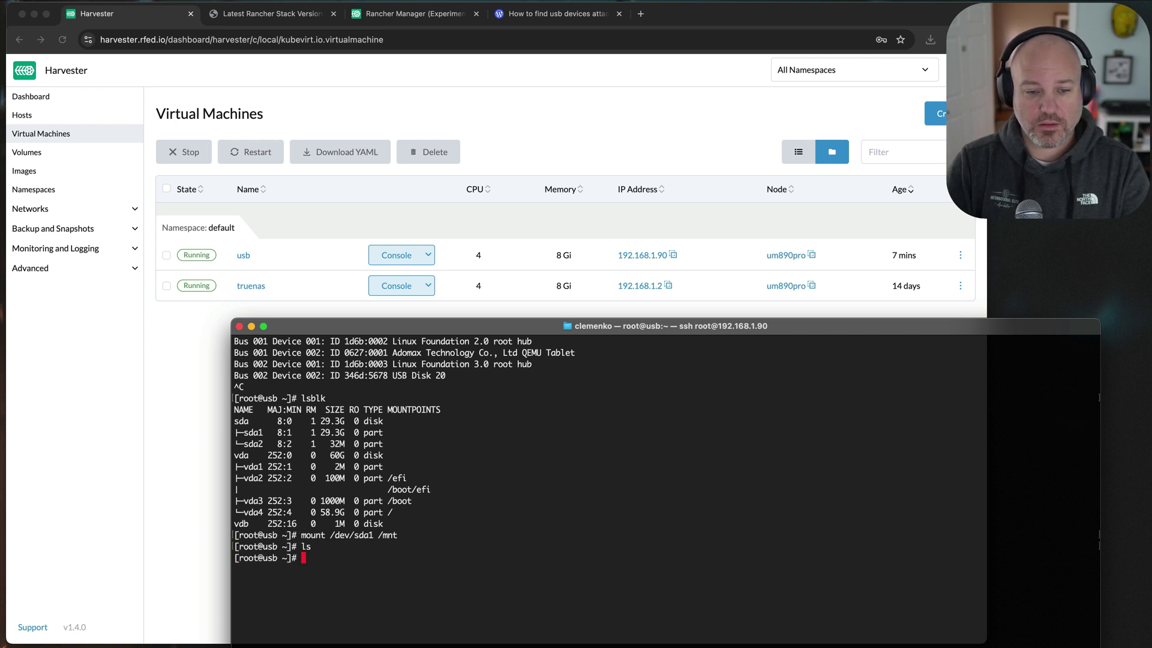
{"action": "type", "text": "ls /mt"}
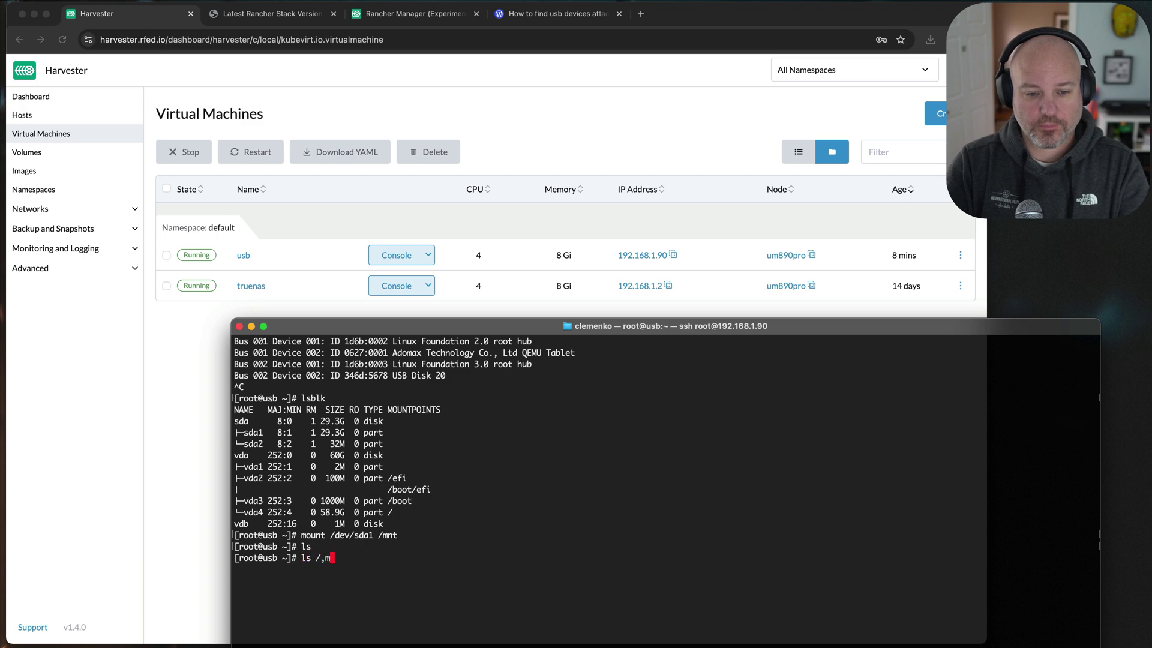
{"action": "key", "text": "BackSpace"}
{"action": "key", "text": "Return"}
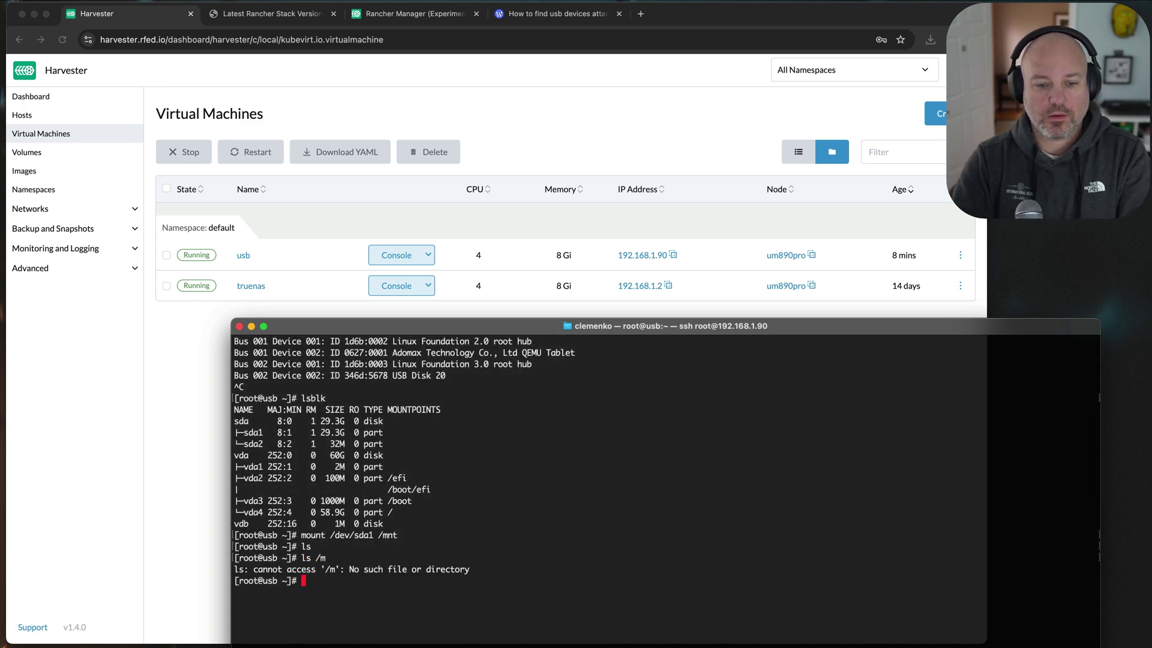
{"action": "key", "text": "Up"}
{"action": "type", "text": "nt/"}
{"action": "key", "text": "Return"}
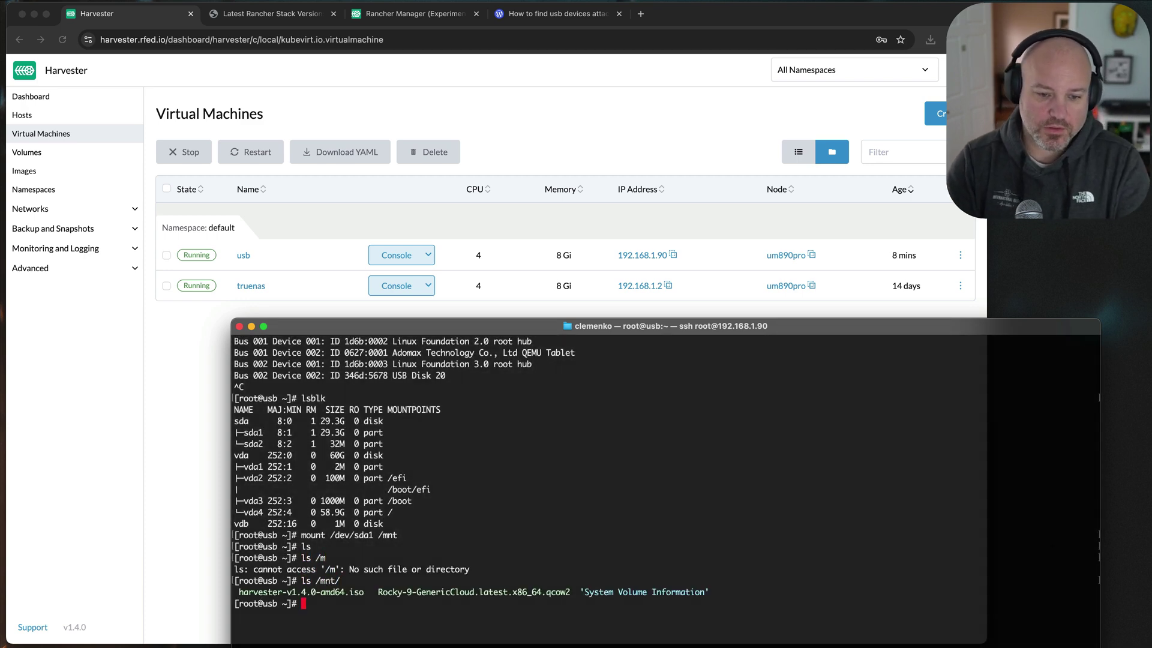
{"action": "left_click_drag", "start_coordinate": [239, 593], "coordinate": [729, 593]}
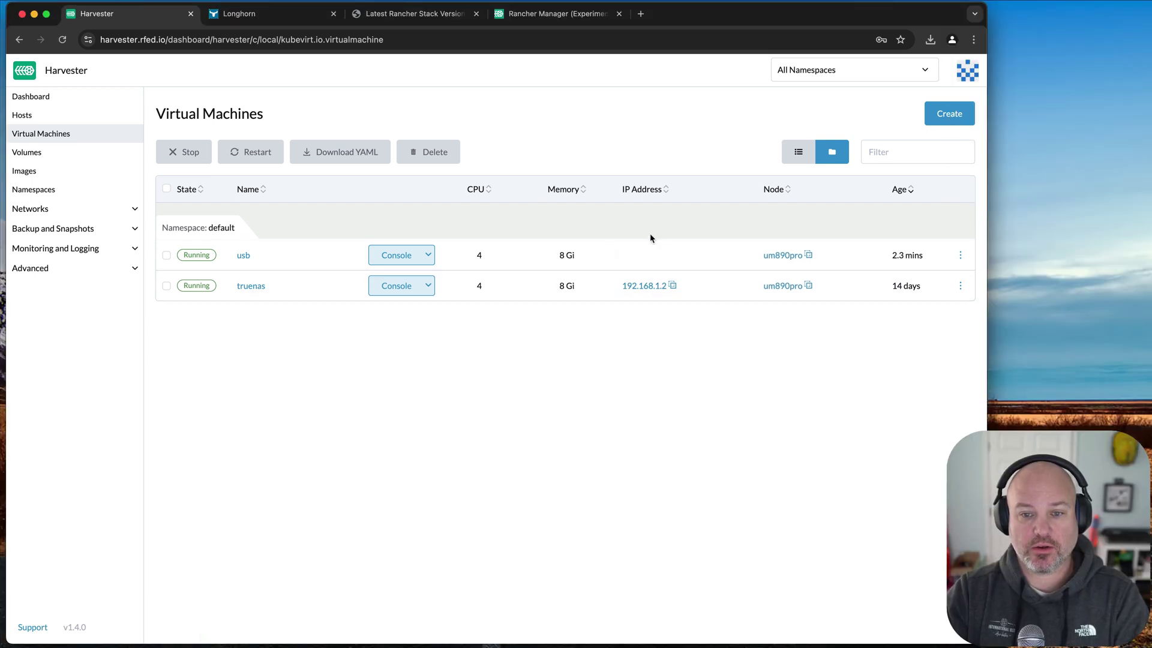
{"action": "left_click", "coordinate": [402, 259]}
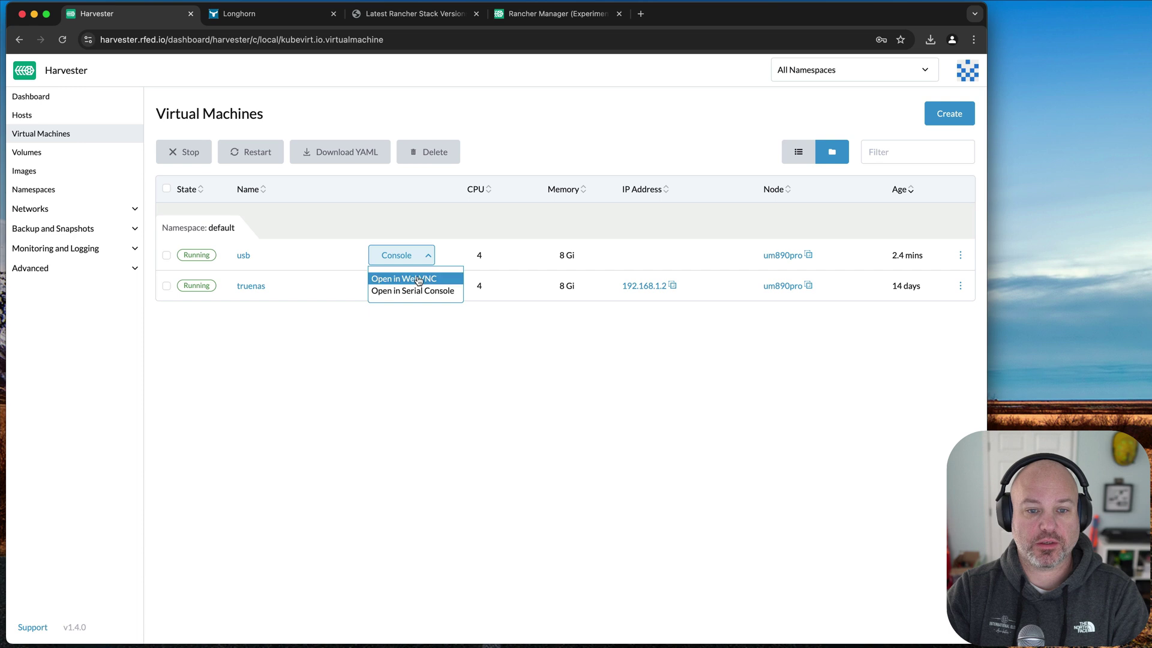
{"action": "left_click", "coordinate": [401, 276]}
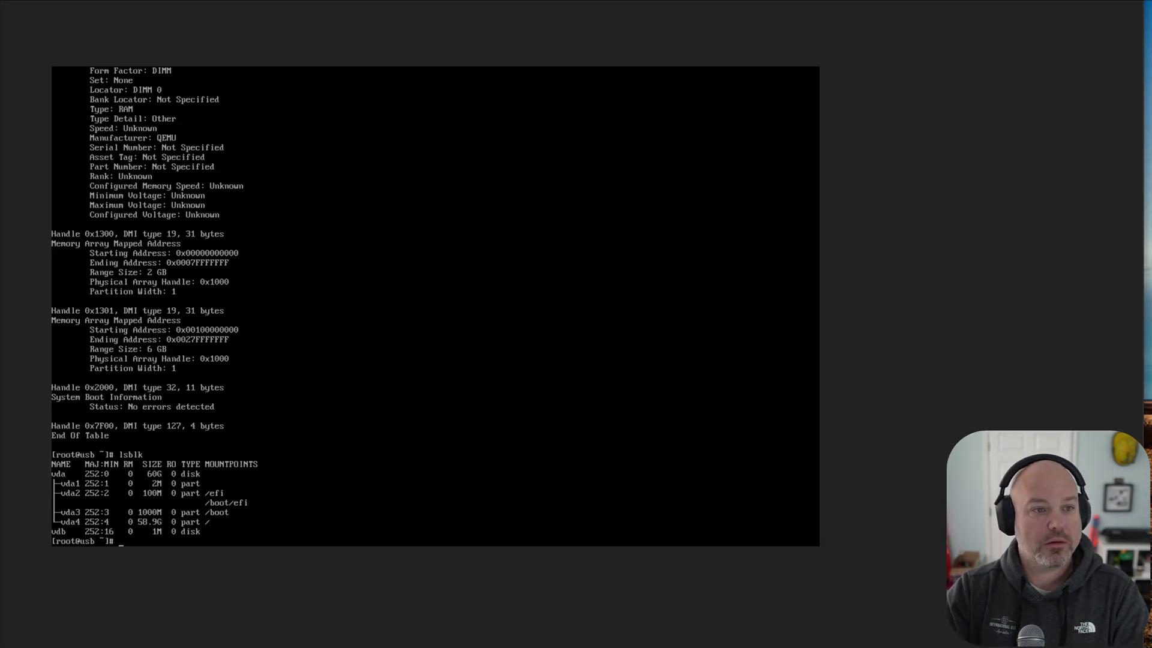
{"action": "type", "text": "i"}
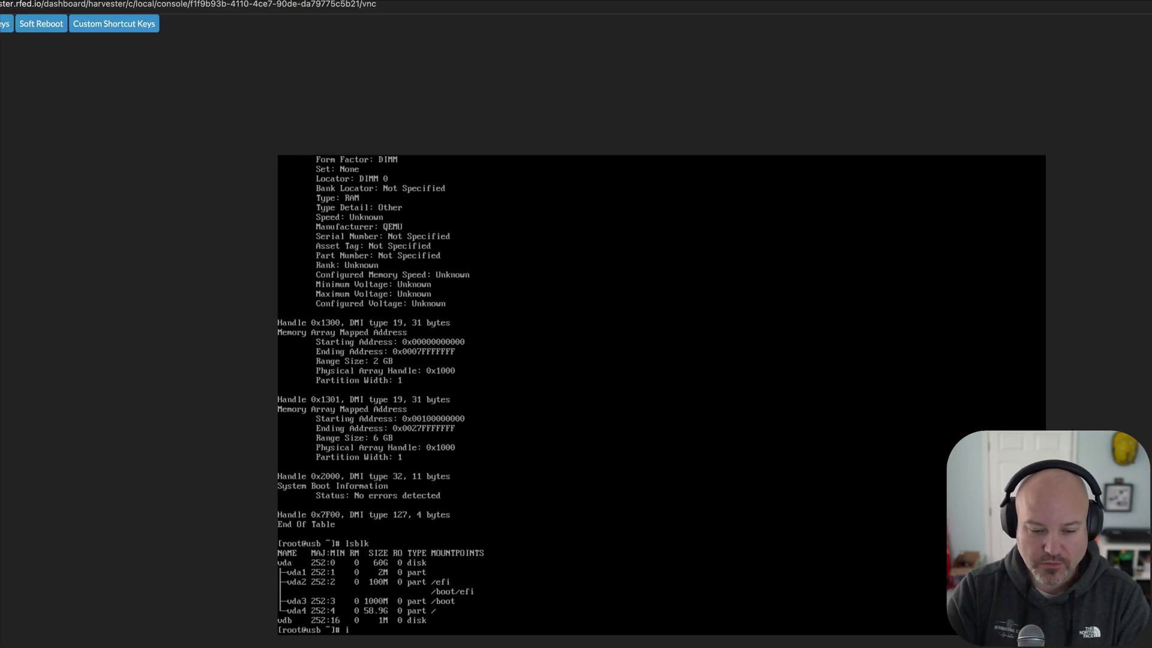
{"action": "type", "text": "p "}
{"action": "type", "text": "ifconf"}
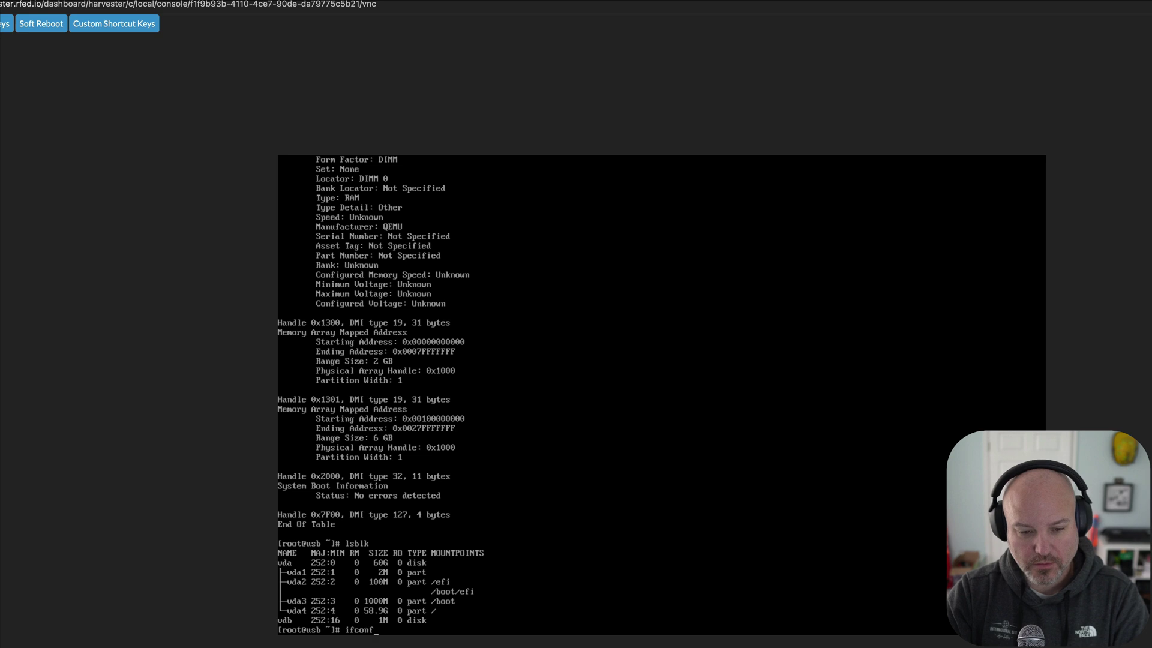
{"action": "type", "text": "og"}
{"action": "key", "text": "BackSpace"}
{"action": "key", "text": "BackSpace"}
{"action": "type", "text": "ig"}
{"action": "key", "text": "Return"}
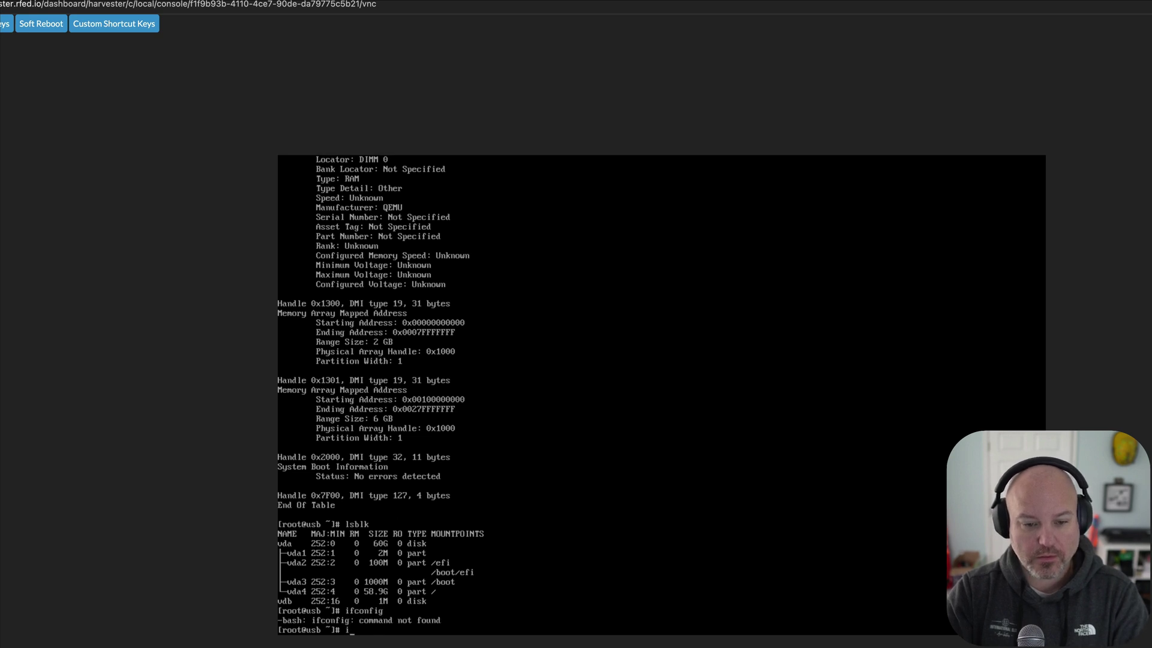
{"action": "type", "text": "ip a"}
{"action": "key", "text": "Return"}
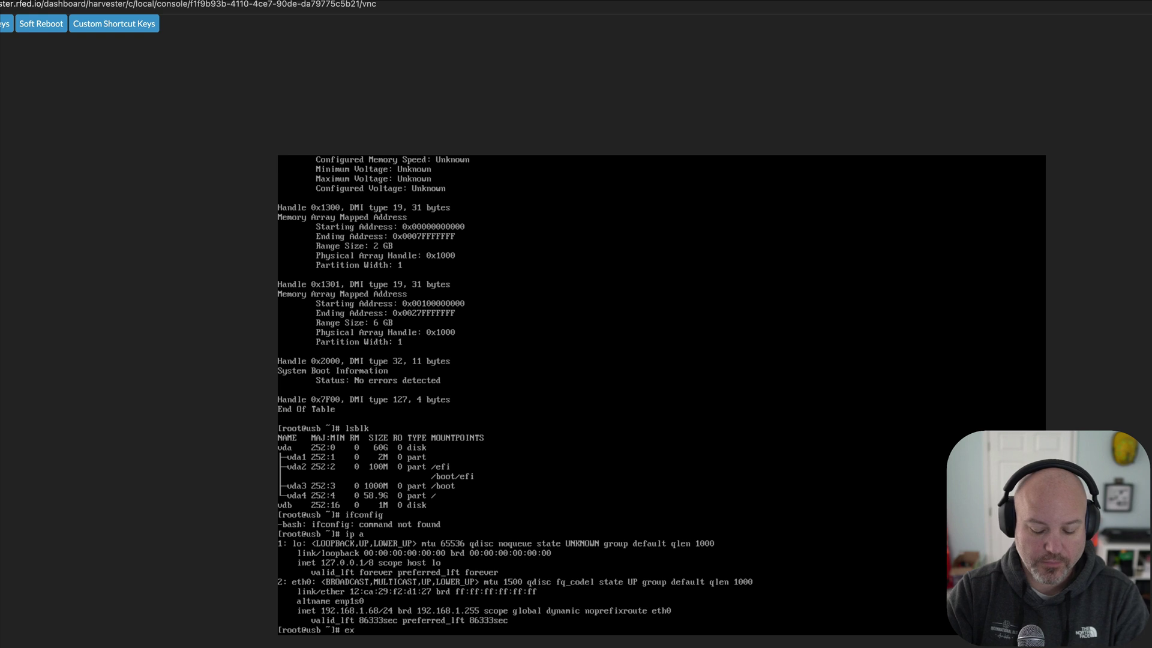
{"action": "key", "text": "Return"}
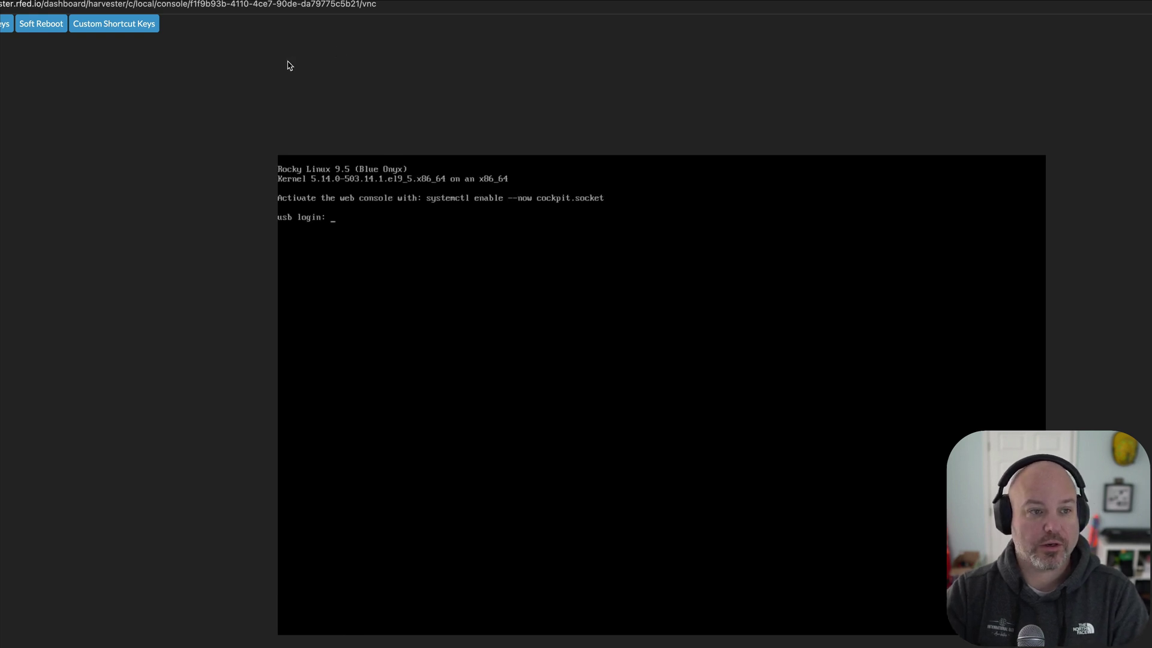
{"action": "key", "text": "super+w"}
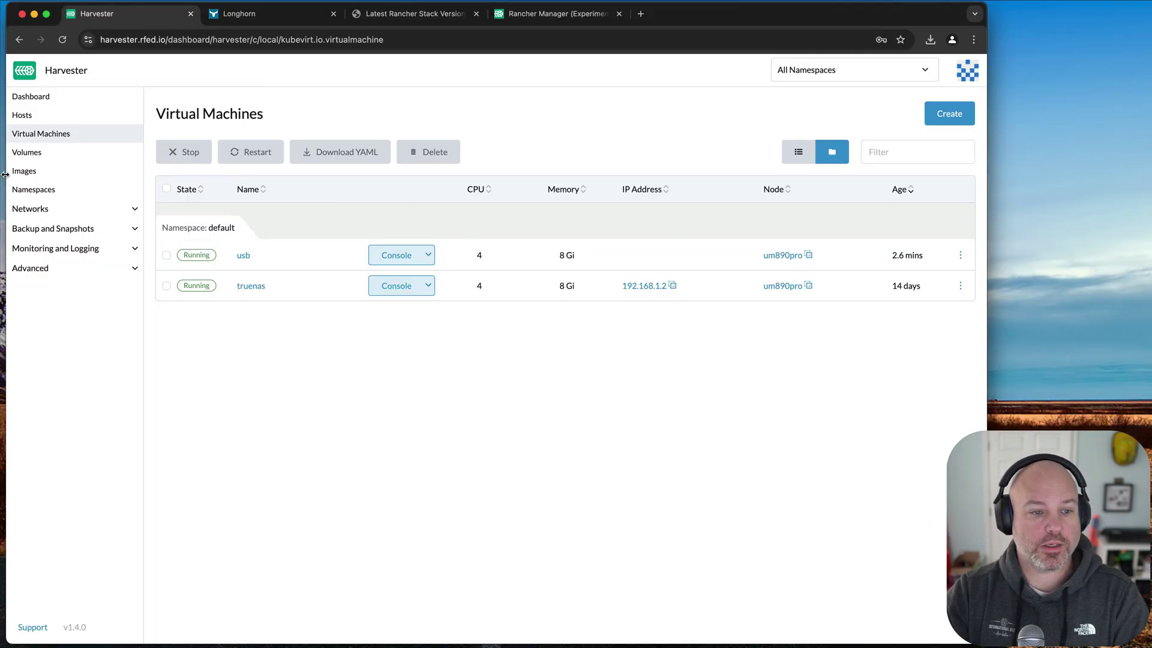
- Browse the VM templates and the little-d859d template, then go to the USB Devices page
{"action": "left_click", "coordinate": [51, 268]}
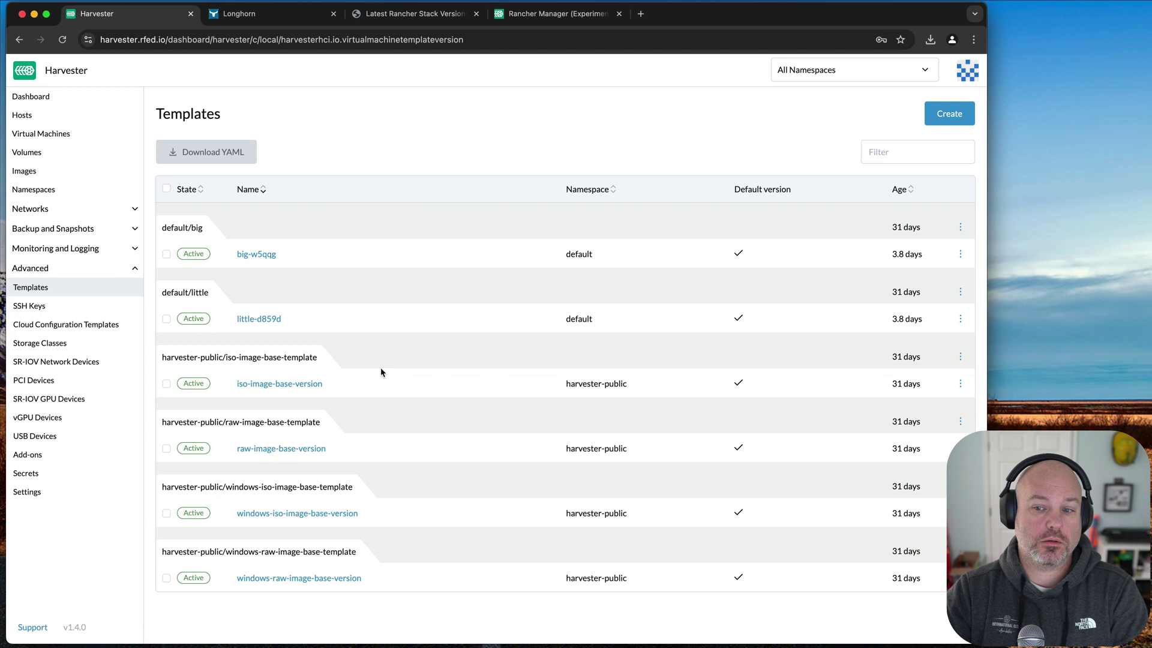
{"action": "left_click", "coordinate": [252, 320]}
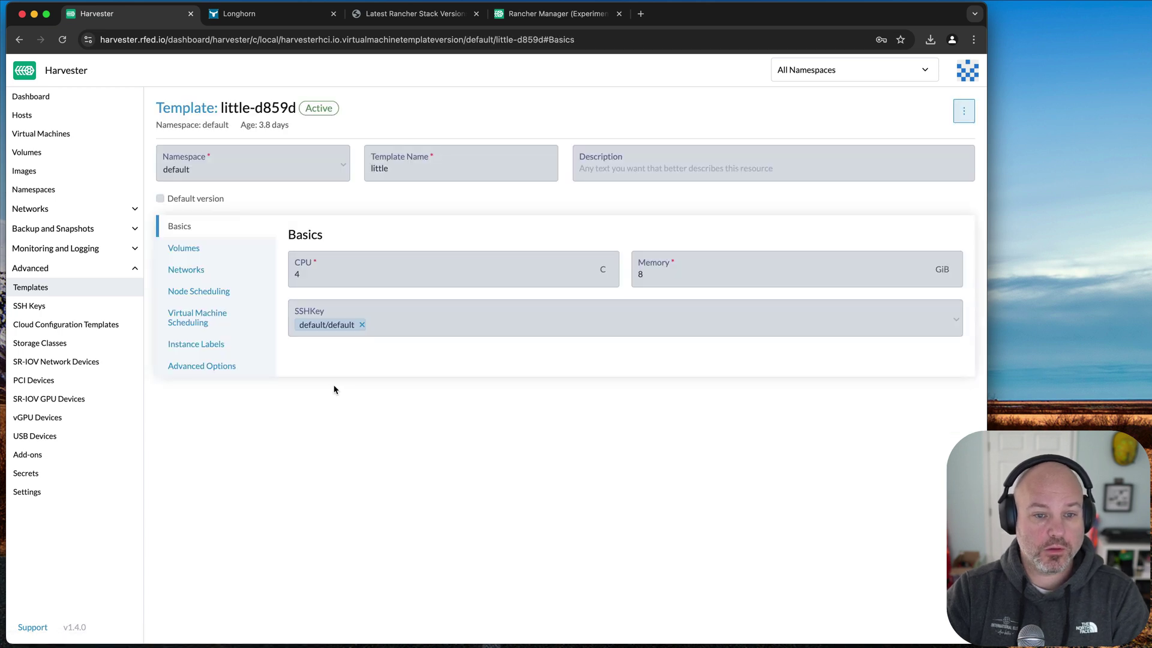
{"action": "left_click", "coordinate": [77, 434]}
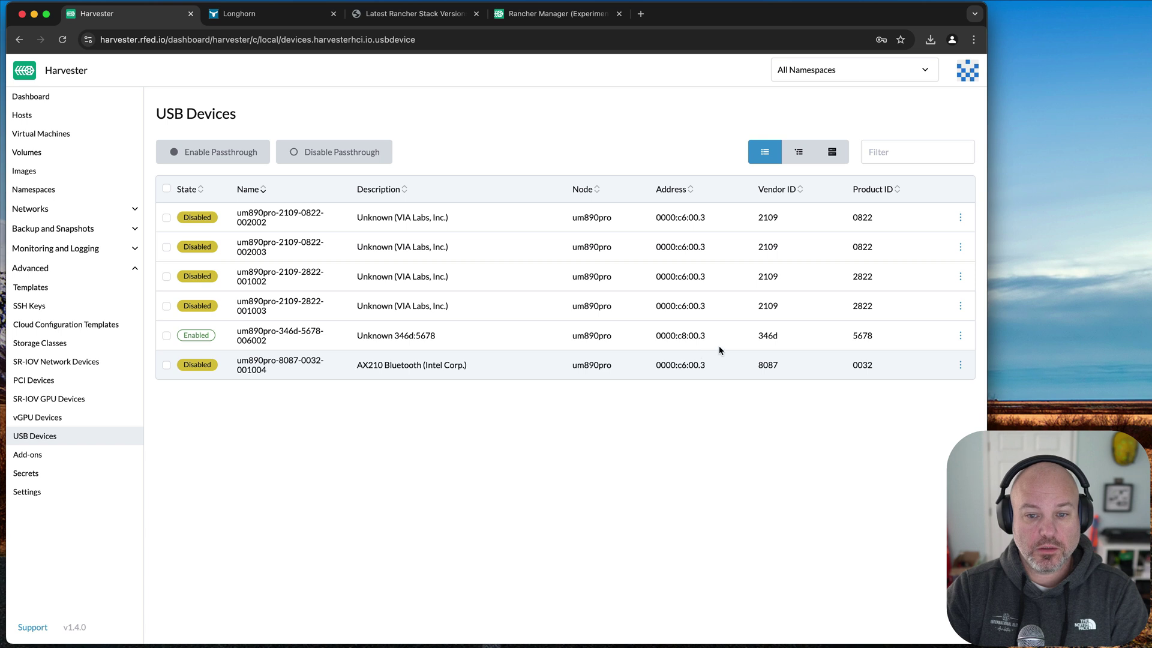
- Select the Enabled Unknown 346d:5678 device row on um890pro
{"action": "left_click_drag", "start_coordinate": [896, 333], "coordinate": [193, 331]}
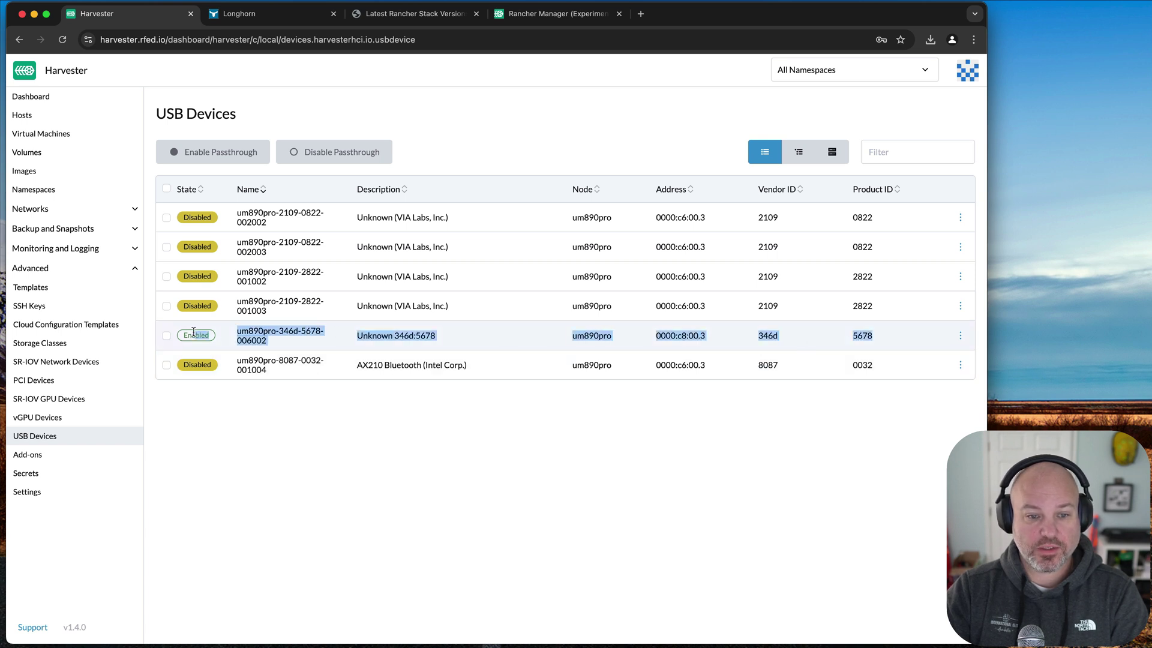
{"action": "left_click", "coordinate": [193, 331]}
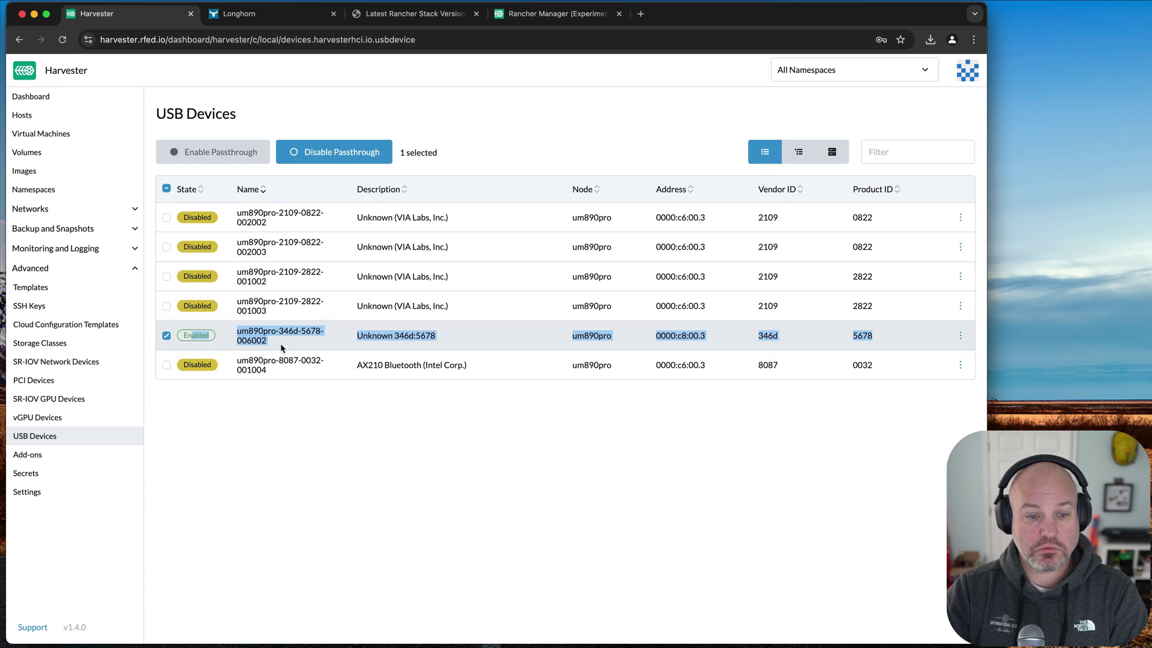
- Open Storage Classes, start a new storage class, then cancel it
{"action": "left_click", "coordinate": [98, 348]}
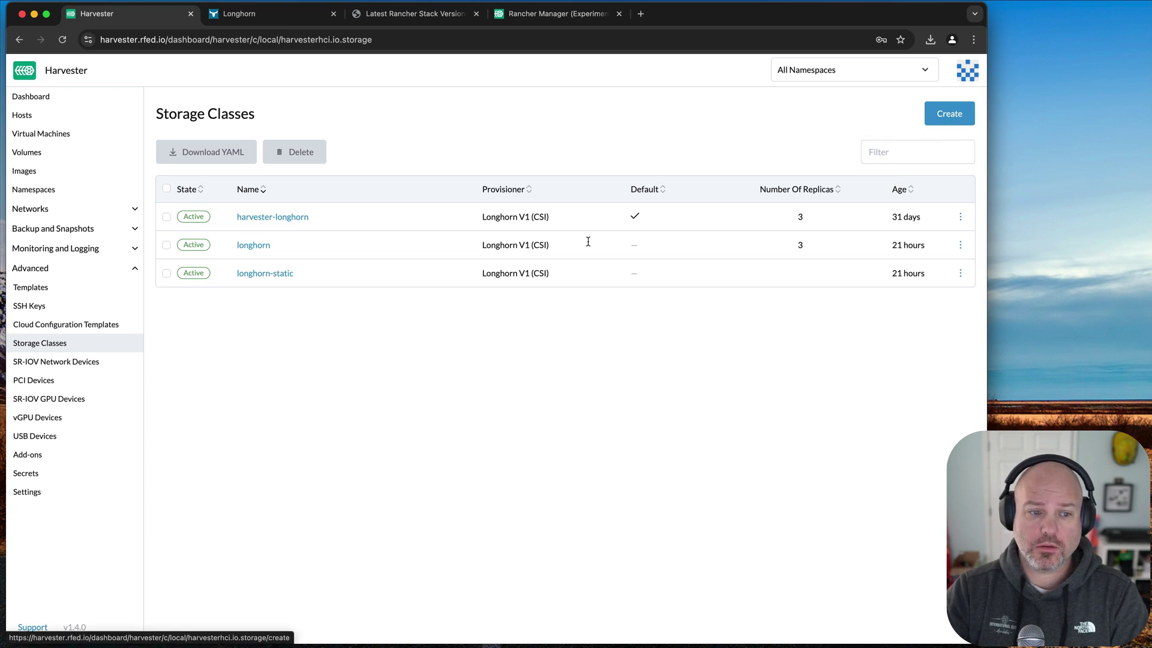
{"action": "left_click", "coordinate": [950, 115]}
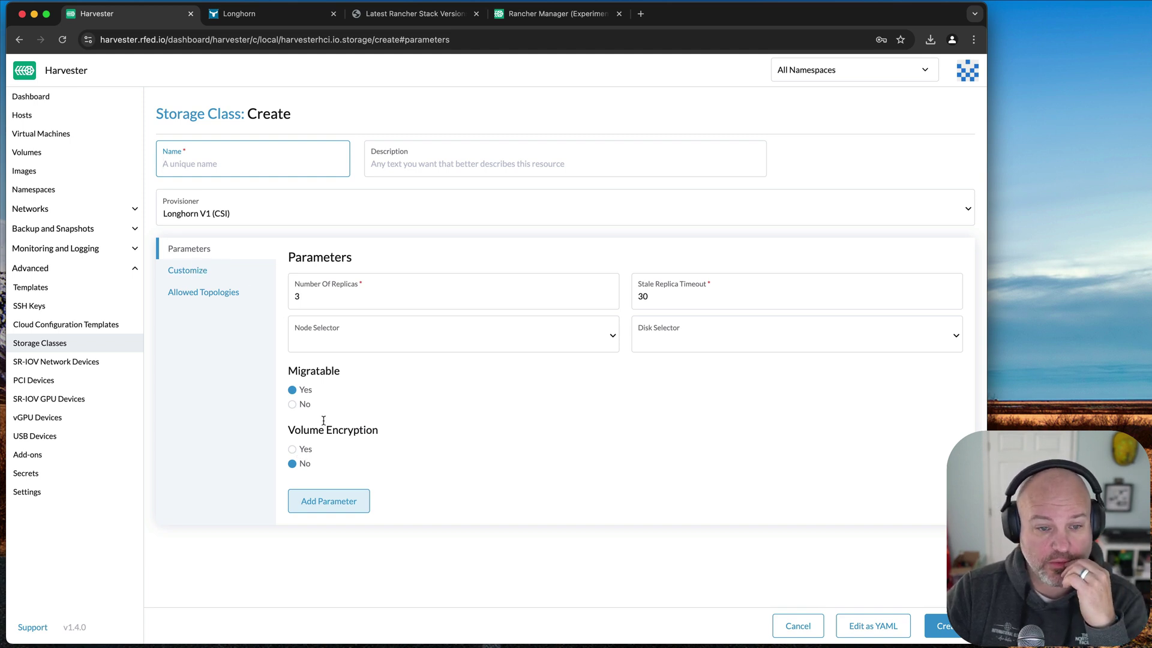
{"action": "left_click", "coordinate": [799, 627]}
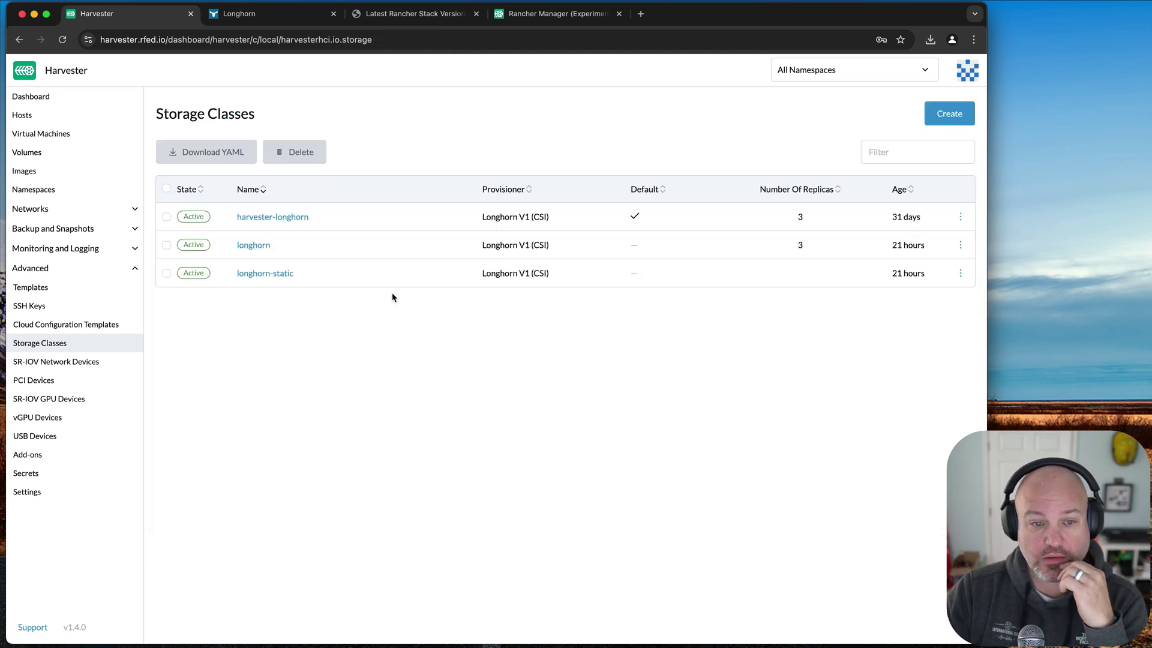
- Edit harvester-longhorn's config and view its Customize and Allowed Topologies settings
{"action": "left_click", "coordinate": [958, 217]}
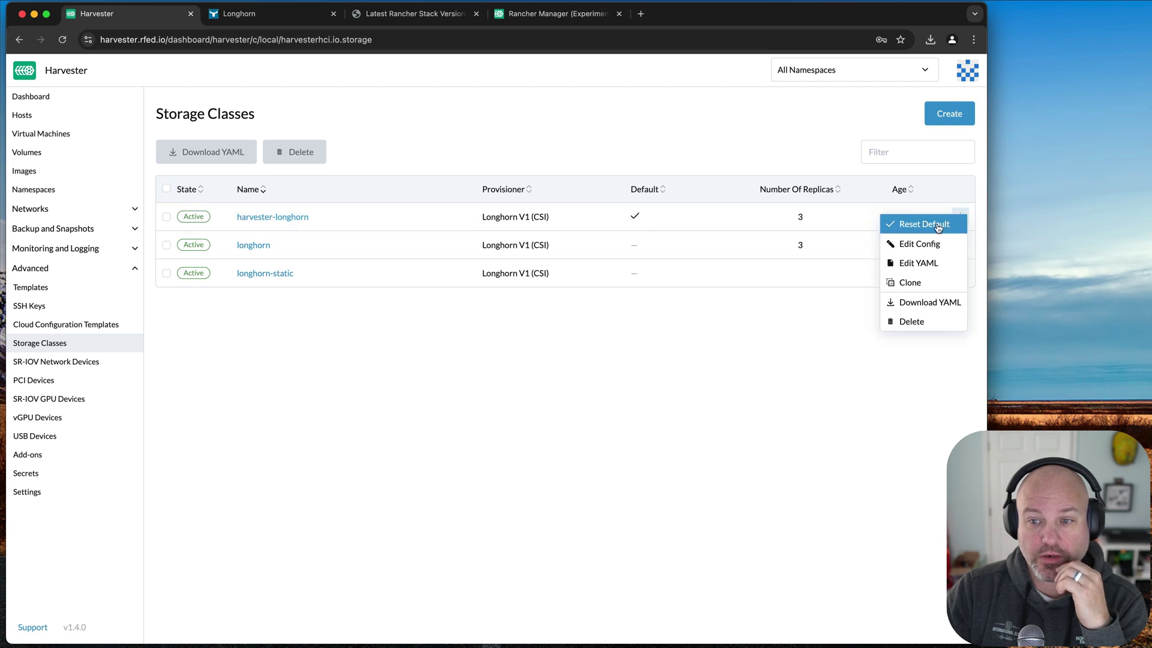
{"action": "left_click", "coordinate": [918, 242]}
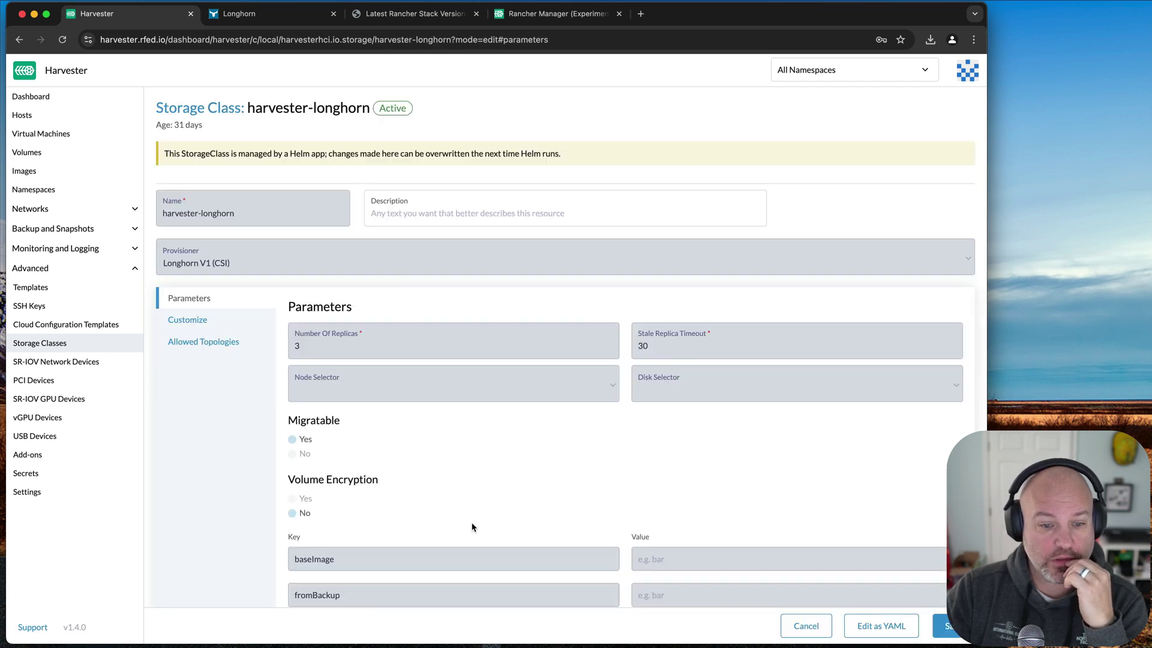
{"action": "scroll", "coordinate": [472, 527], "scroll_direction": "down", "scroll_amount": 1}
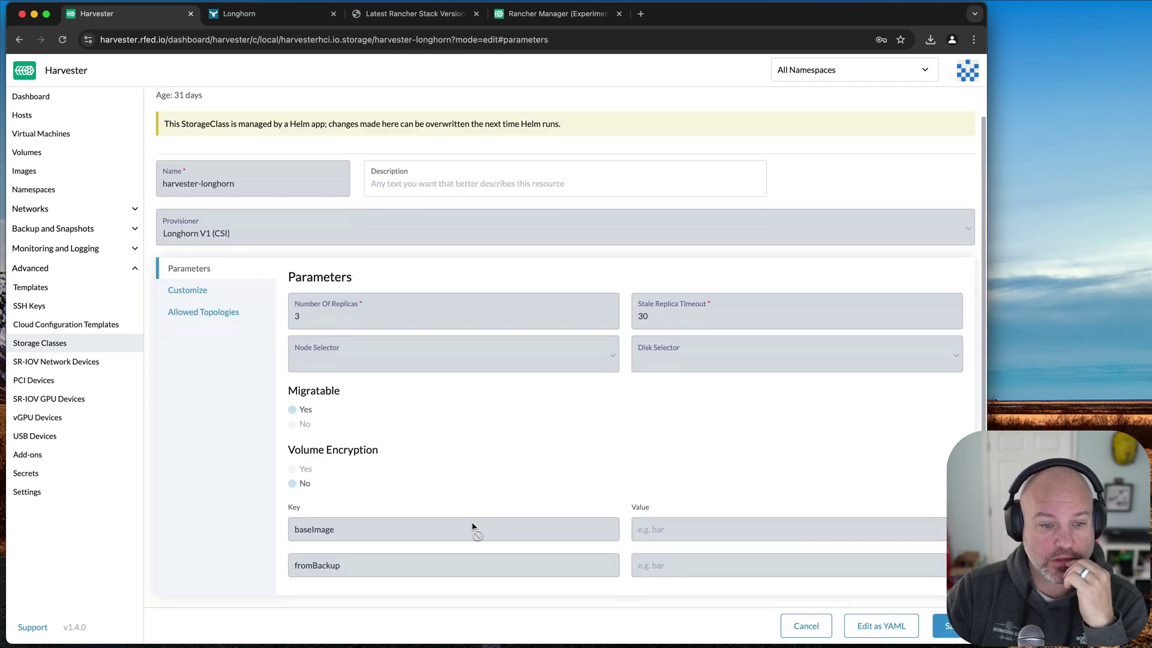
{"action": "left_click", "coordinate": [199, 293]}
{"action": "left_click", "coordinate": [207, 338]}
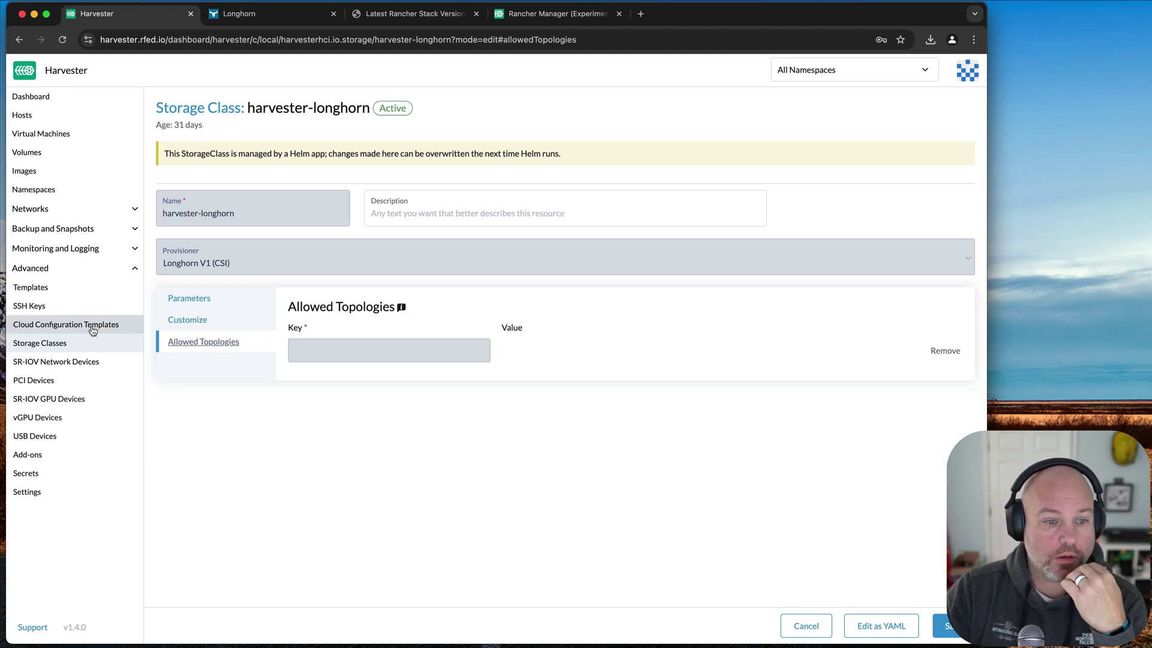
- View little-d859d's Advanced Options user data installing vim, sudo, epel-release and qemu-guest-agent
{"action": "left_click", "coordinate": [72, 325]}
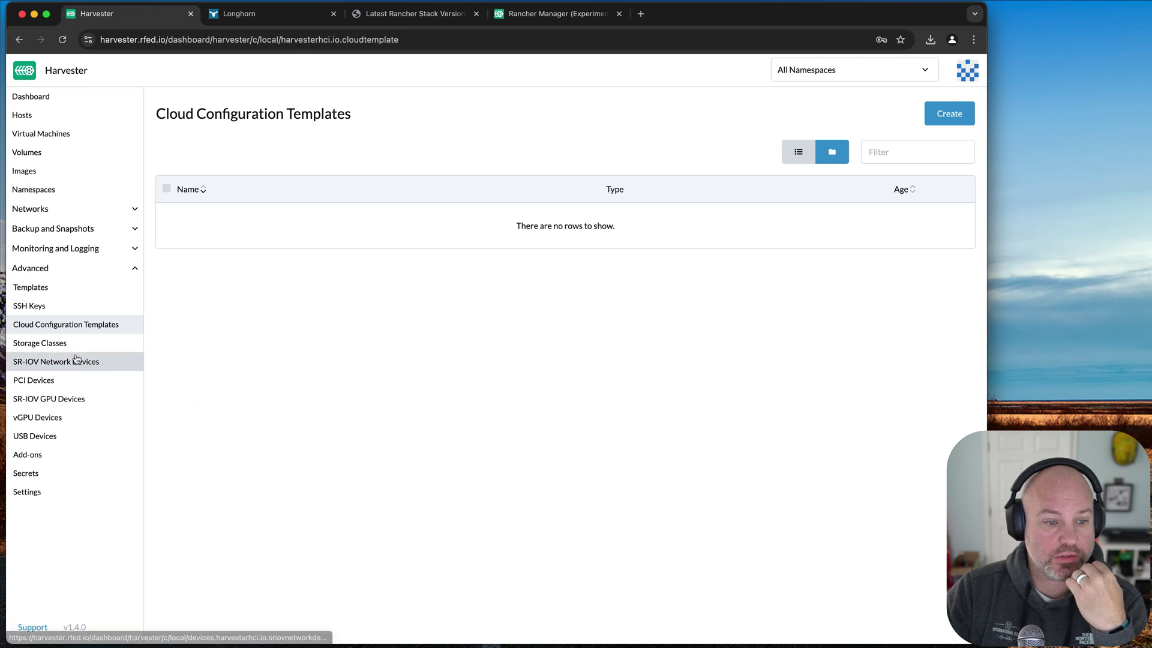
{"action": "left_click", "coordinate": [86, 288]}
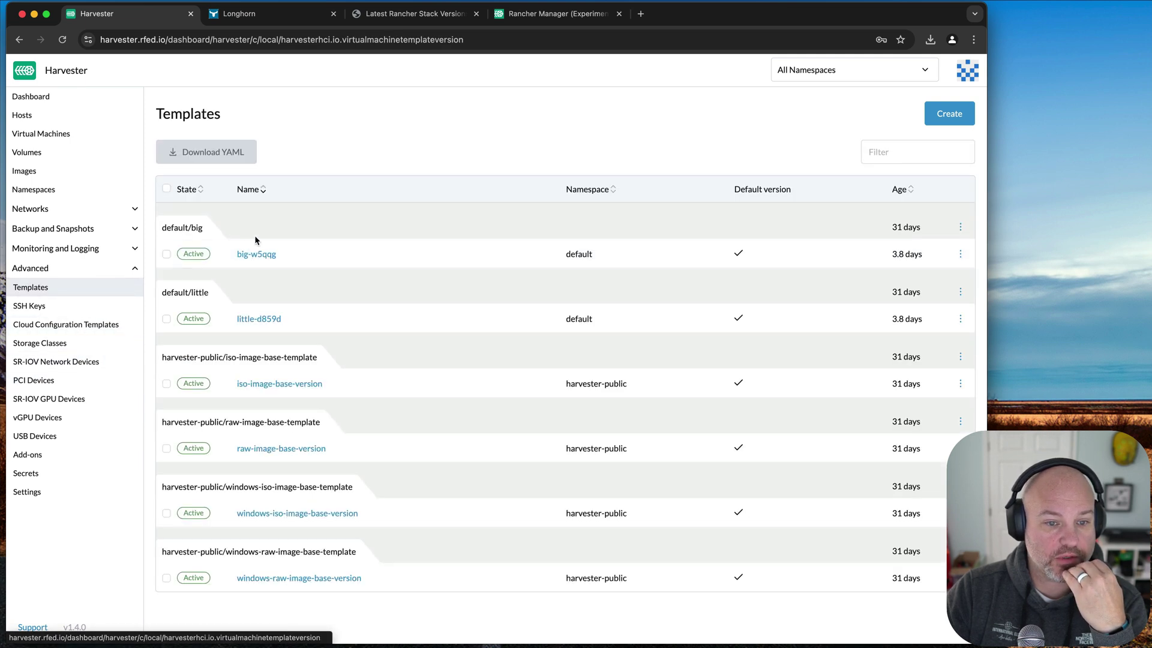
{"action": "left_click", "coordinate": [262, 323]}
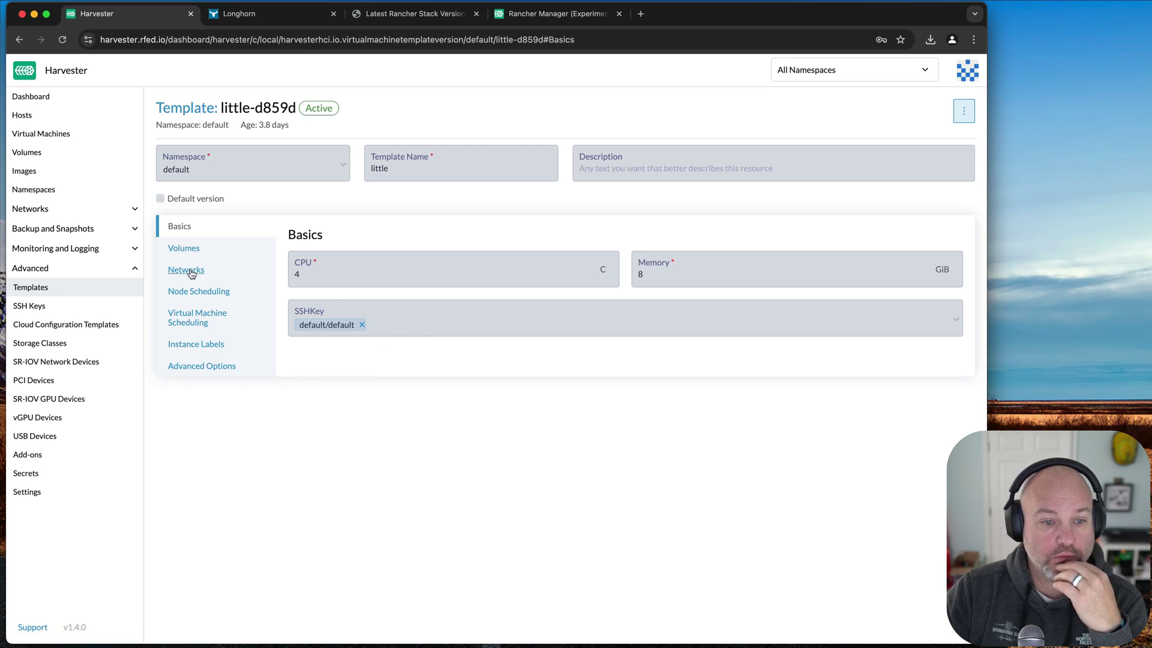
{"action": "left_click", "coordinate": [210, 363]}
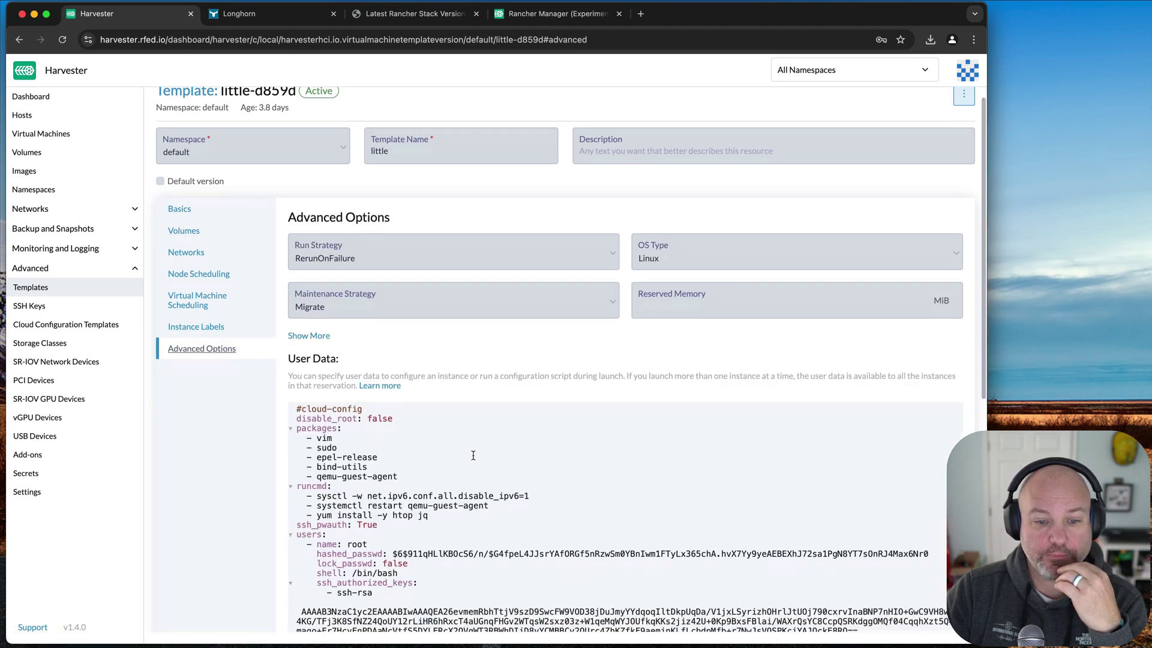
{"action": "scroll", "coordinate": [442, 429], "scroll_direction": "down", "scroll_amount": 3}
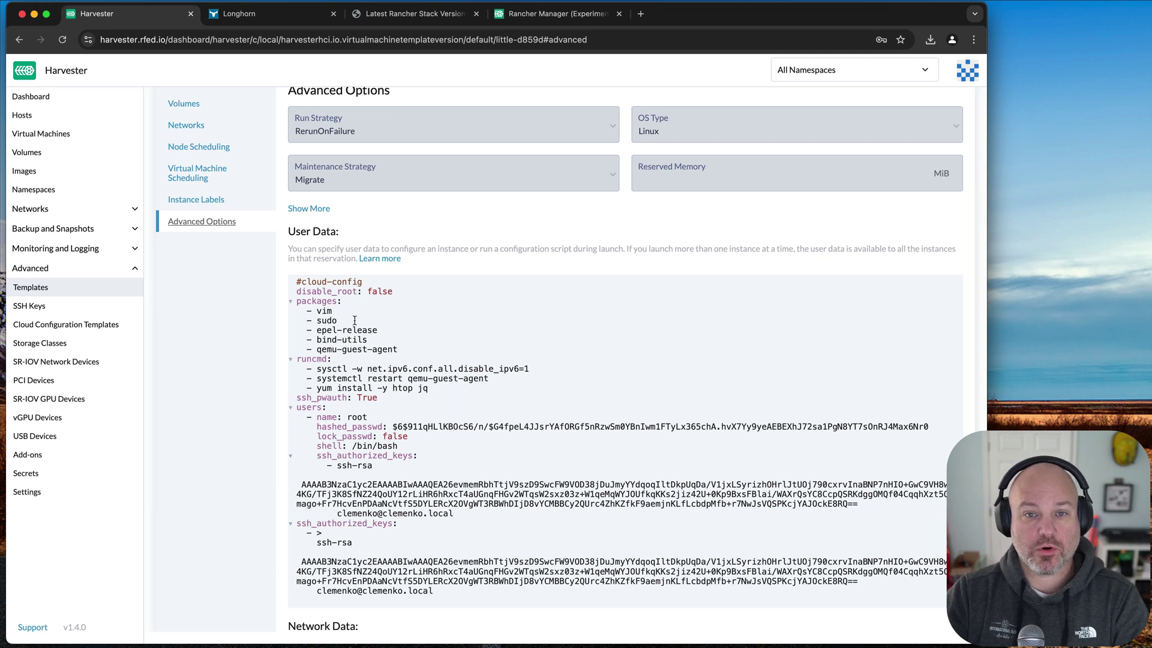
{"action": "scroll", "coordinate": [456, 426], "scroll_direction": "up", "scroll_amount": 1}
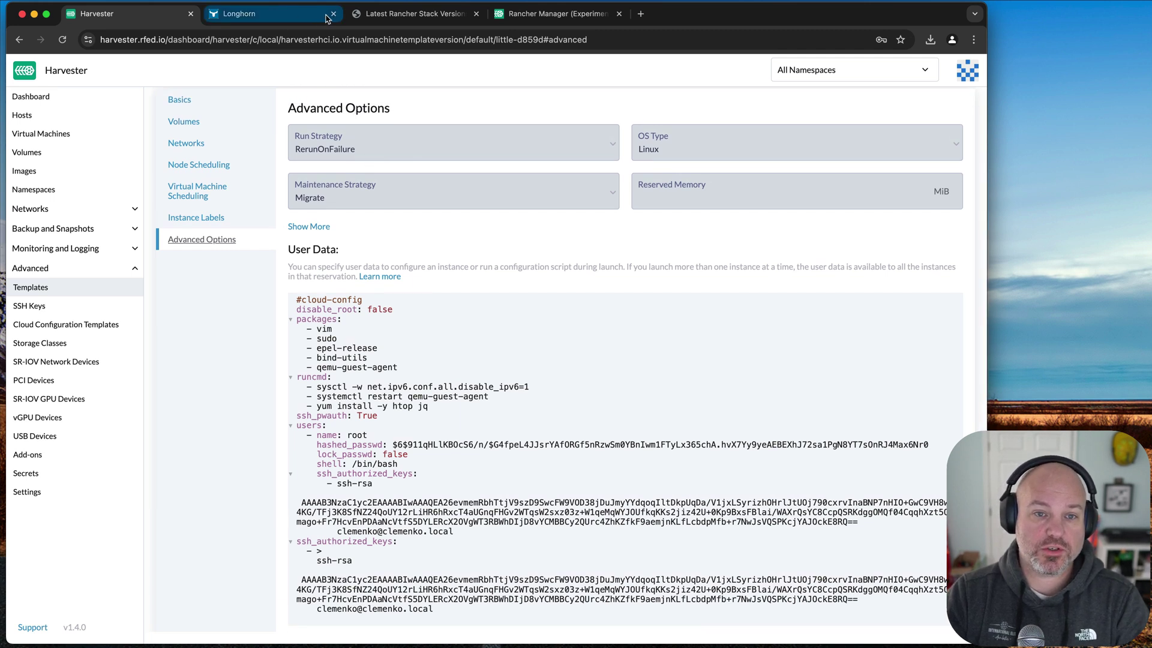
- From Harvester's Support page, launch the embedded Rancher UI's Cluster Dashboard
{"action": "left_click", "coordinate": [542, 18]}
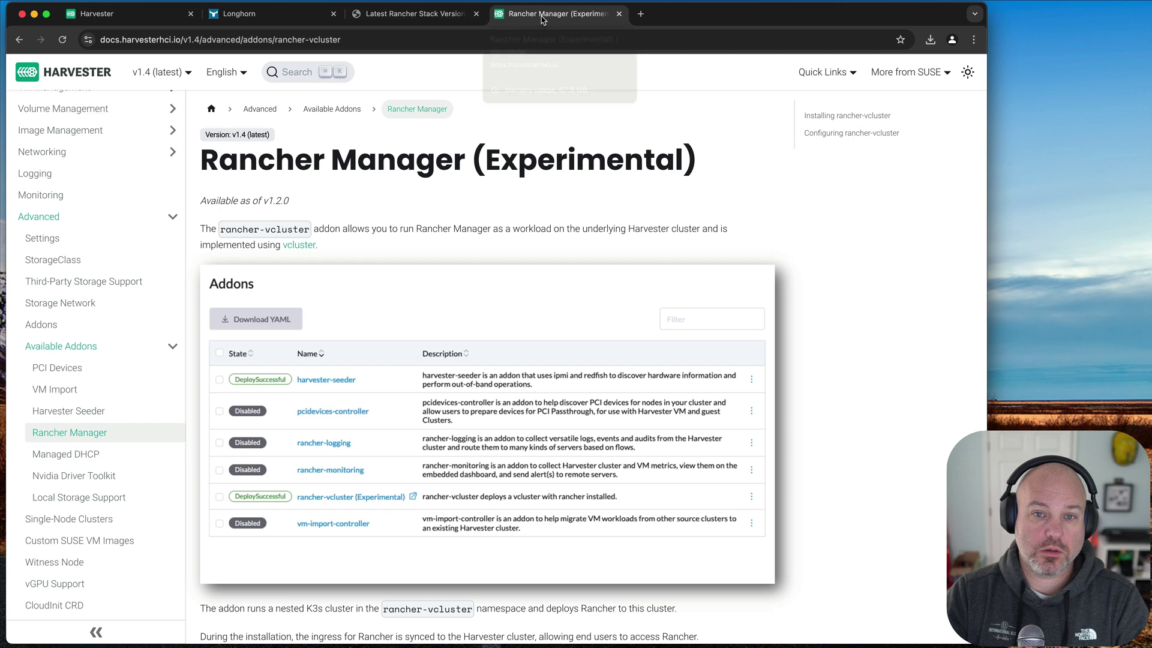
{"action": "left_click", "coordinate": [120, 14]}
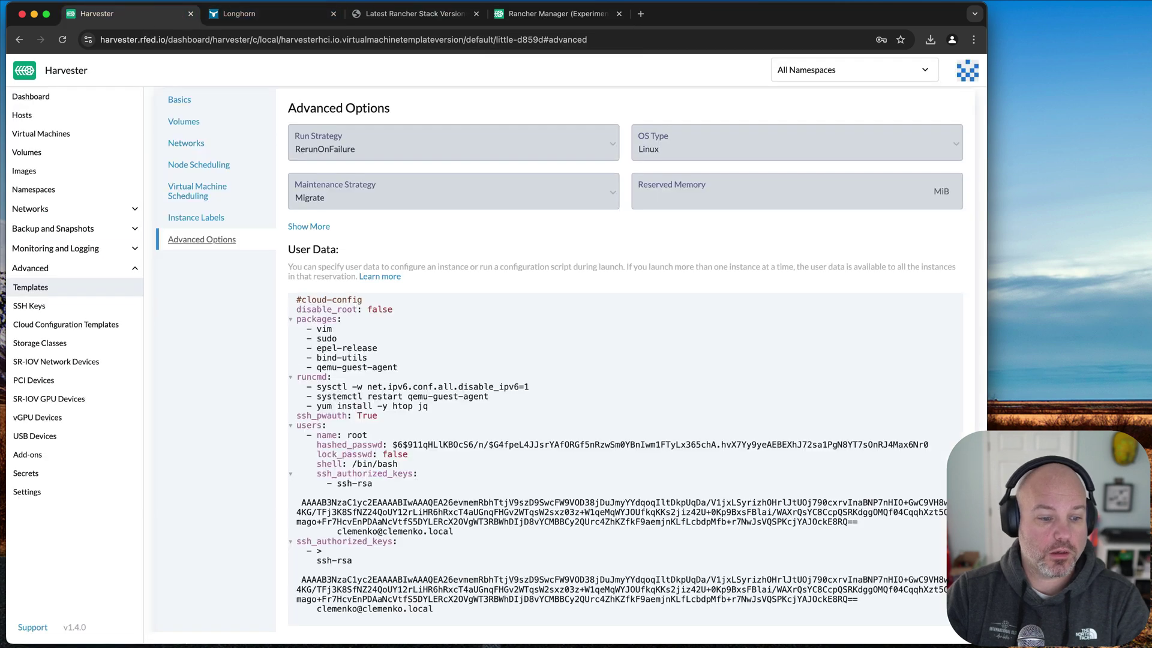
{"action": "left_click", "coordinate": [32, 627]}
{"action": "left_click", "coordinate": [311, 464]}
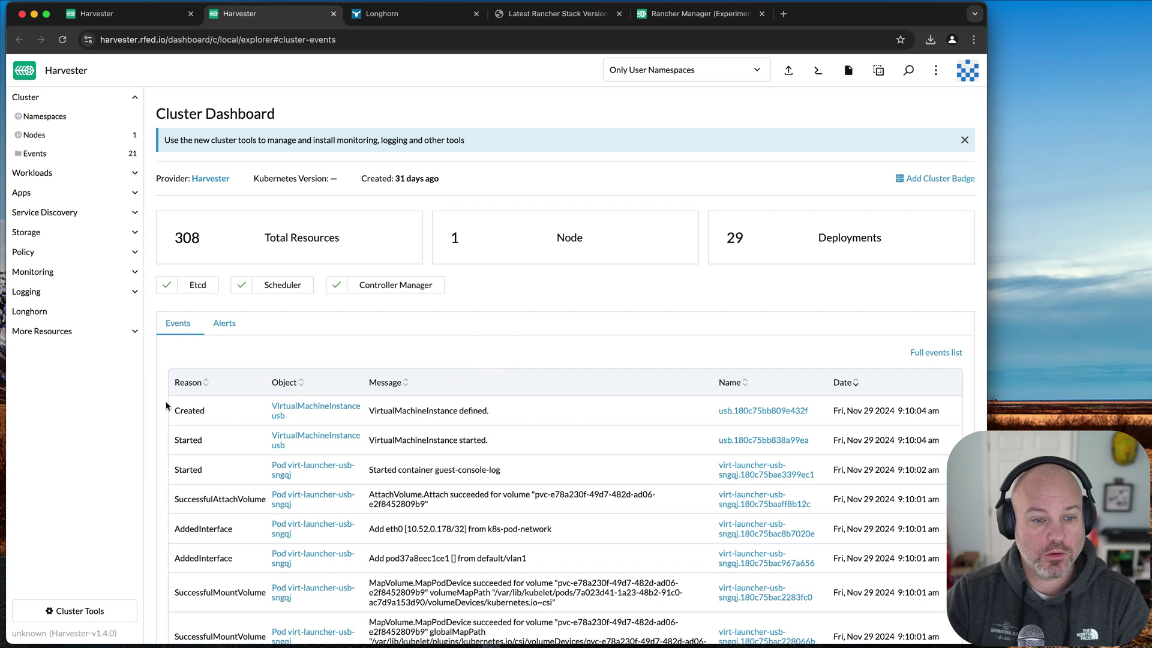
{"action": "left_click_drag", "start_coordinate": [120, 635], "coordinate": [13, 638]}
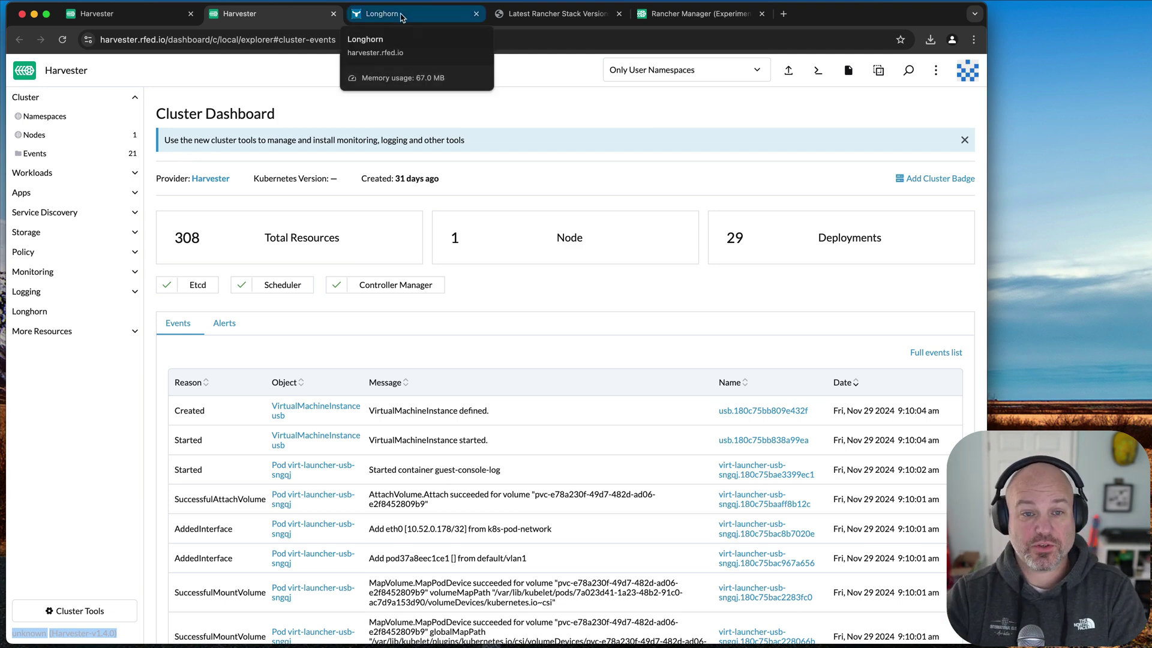
- Close the Longhorn UI and embedded Rancher tabs, then bring Harvester's Support tab to front
{"action": "left_click", "coordinate": [401, 15]}
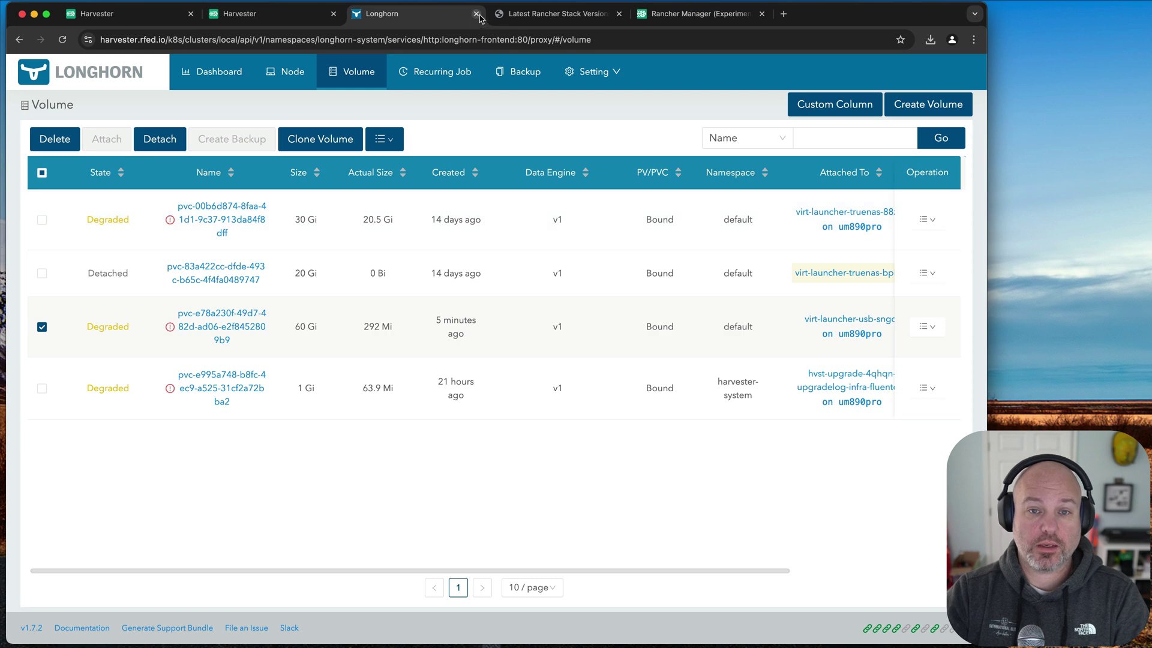
{"action": "left_click", "coordinate": [476, 13]}
{"action": "left_click", "coordinate": [334, 13]}
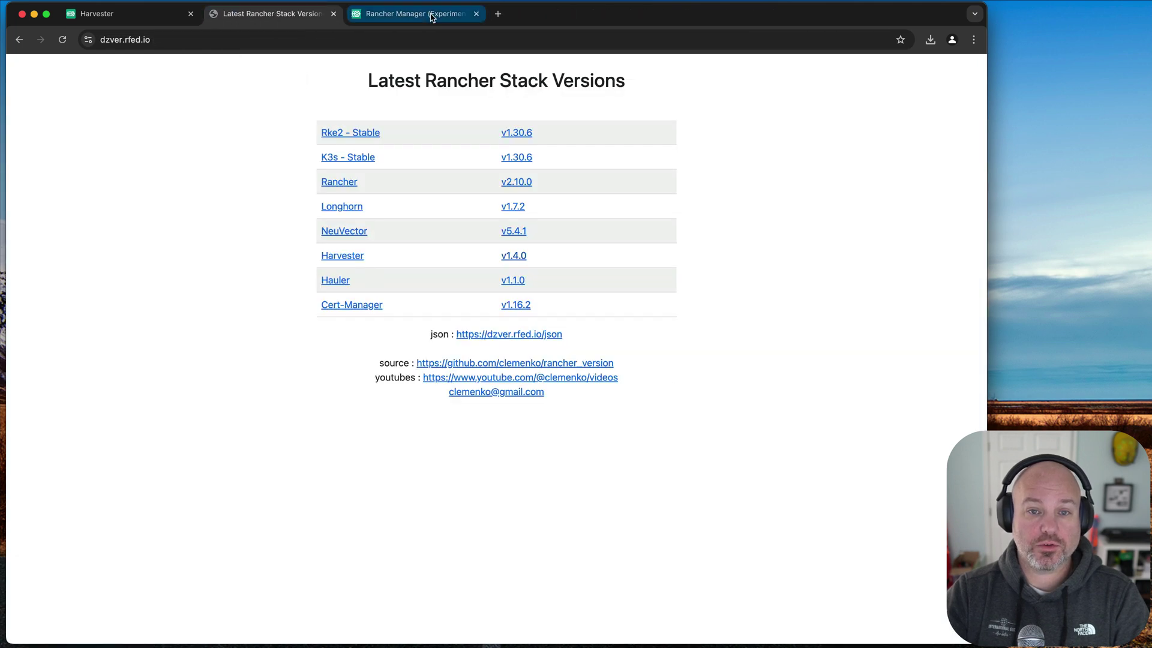
{"action": "left_click", "coordinate": [390, 13]}
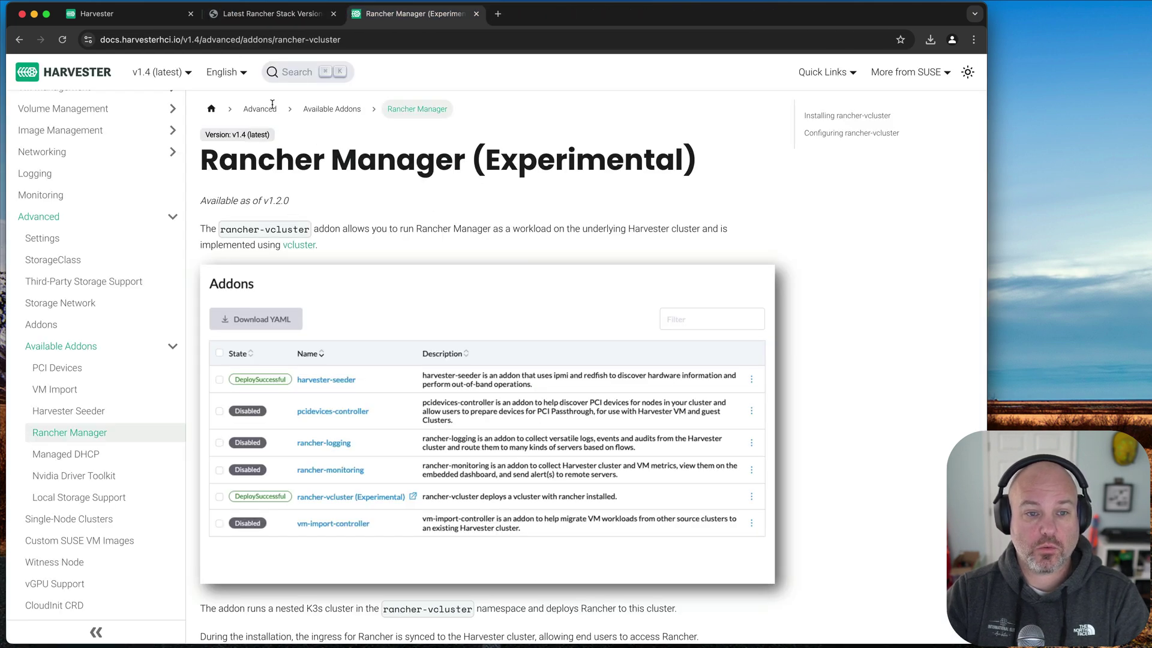
{"action": "left_click", "coordinate": [108, 13]}
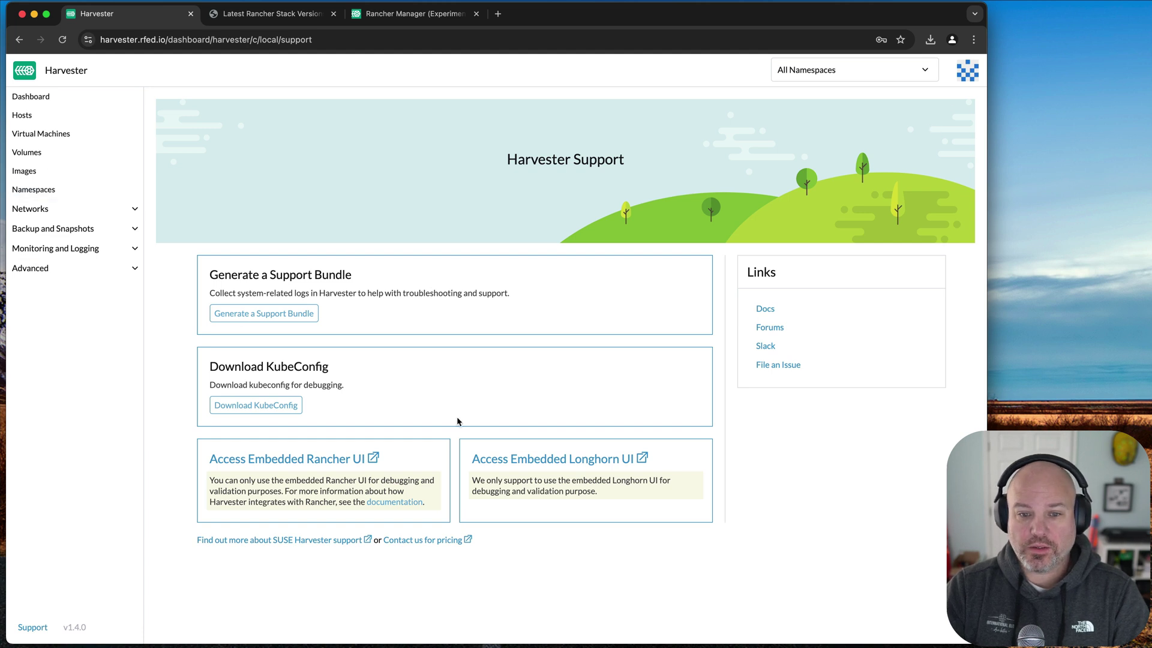
{"action": "left_click", "coordinate": [967, 71]}
{"action": "left_click", "coordinate": [894, 142]}
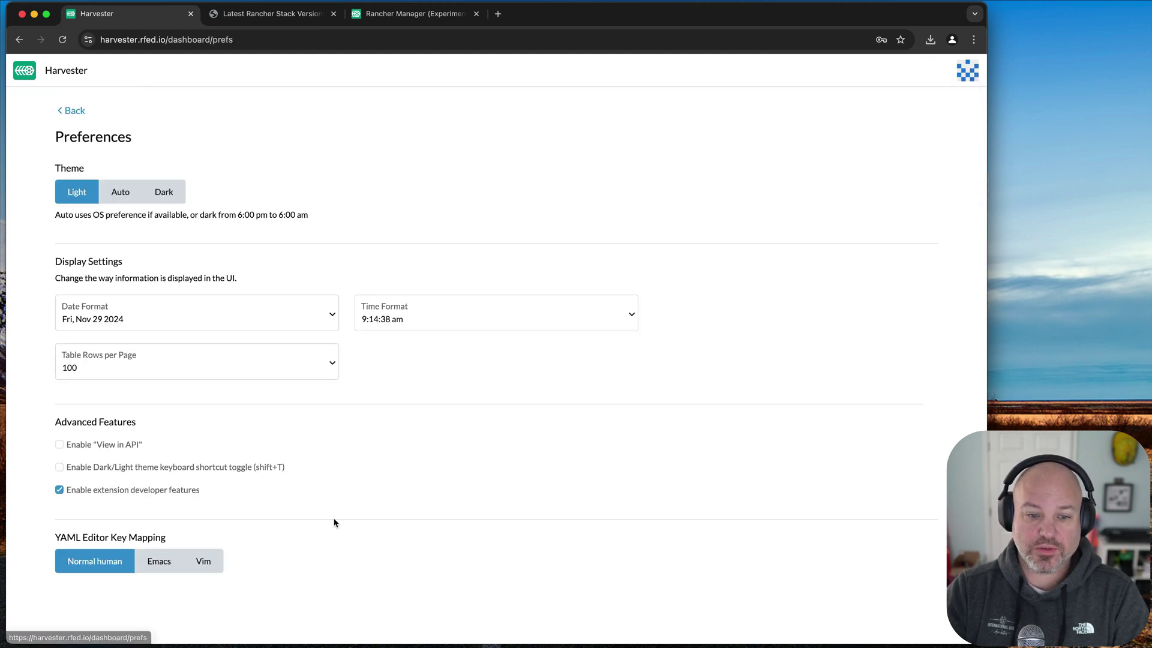
{"action": "left_click", "coordinate": [58, 490]}
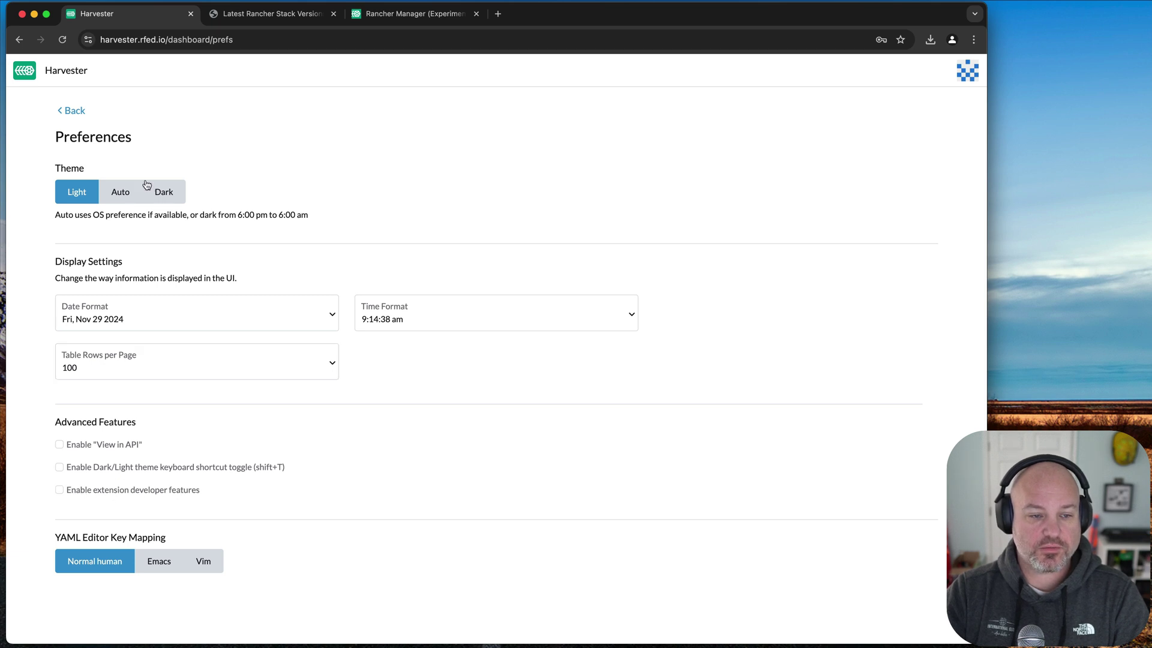
{"action": "left_click", "coordinate": [74, 112]}
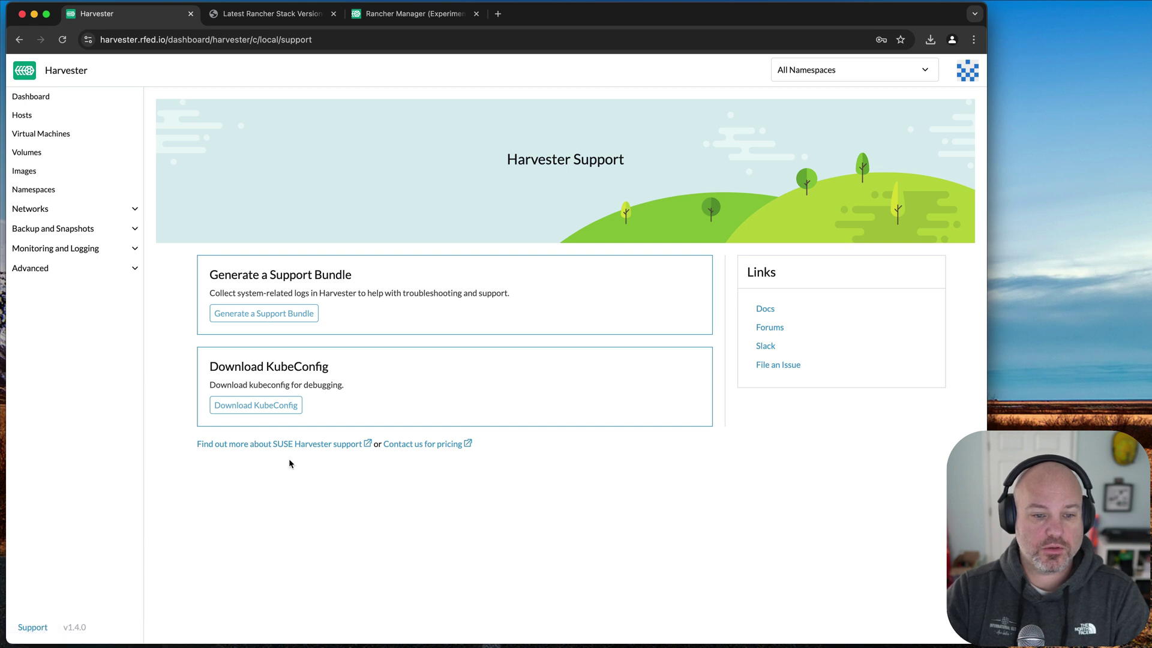
{"action": "left_click", "coordinate": [967, 70]}
{"action": "left_click", "coordinate": [894, 135]}
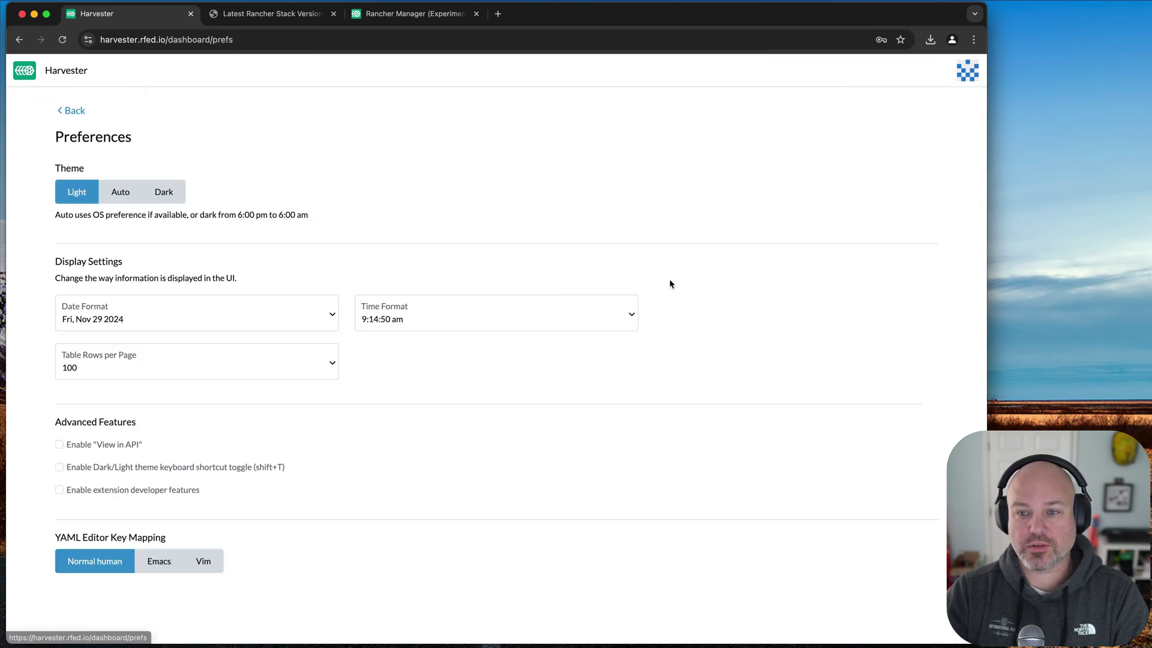
{"action": "left_click", "coordinate": [96, 490]}
{"action": "left_click", "coordinate": [71, 112]}
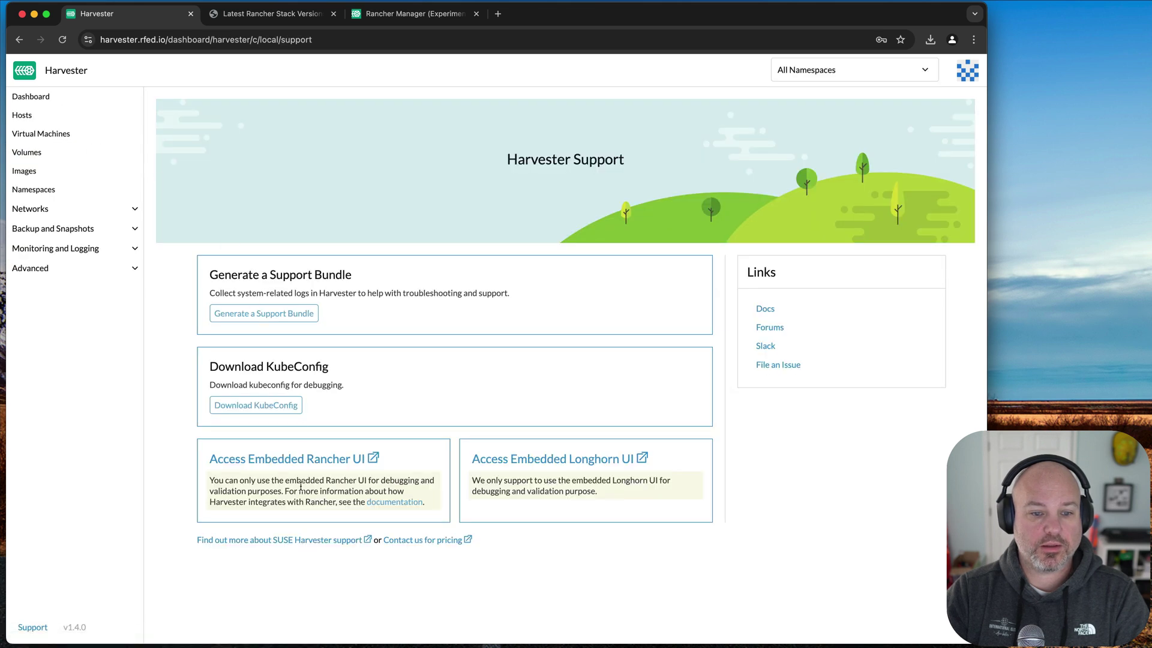